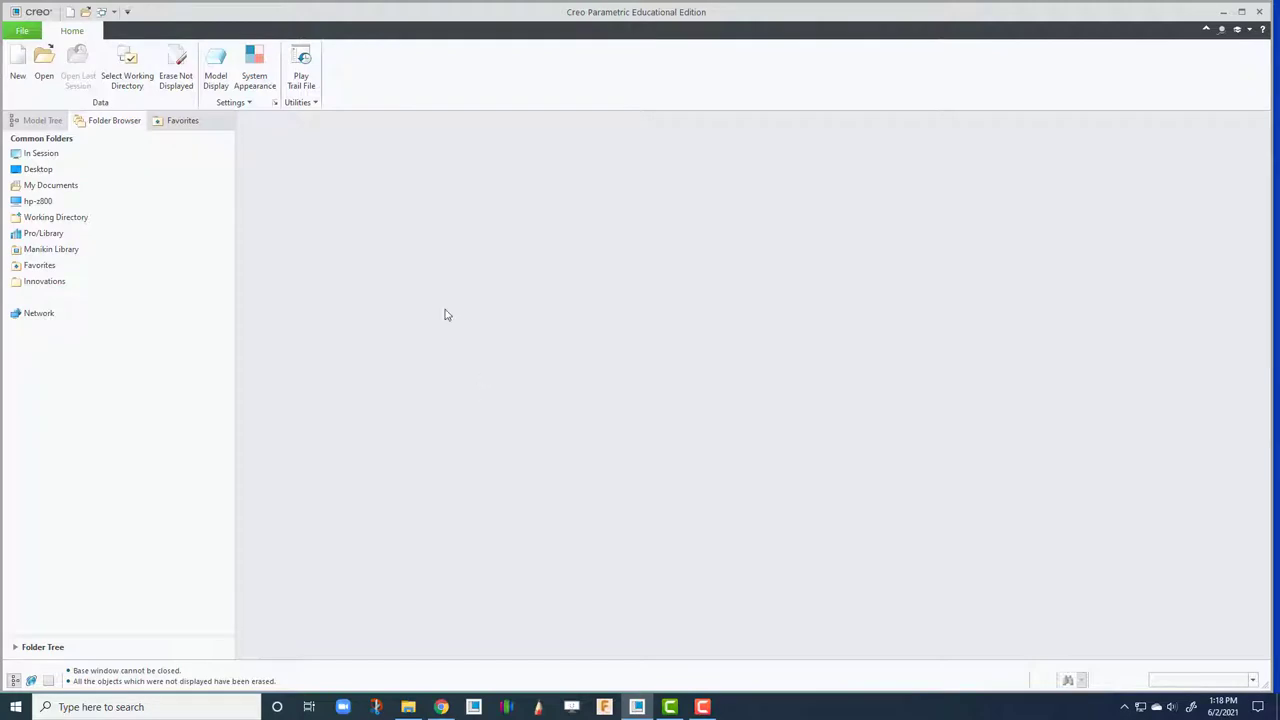
Create a new solid part named "pentagon" and turn on the display of its datum planes.
{"action": "left_click", "coordinate": [18, 62]}
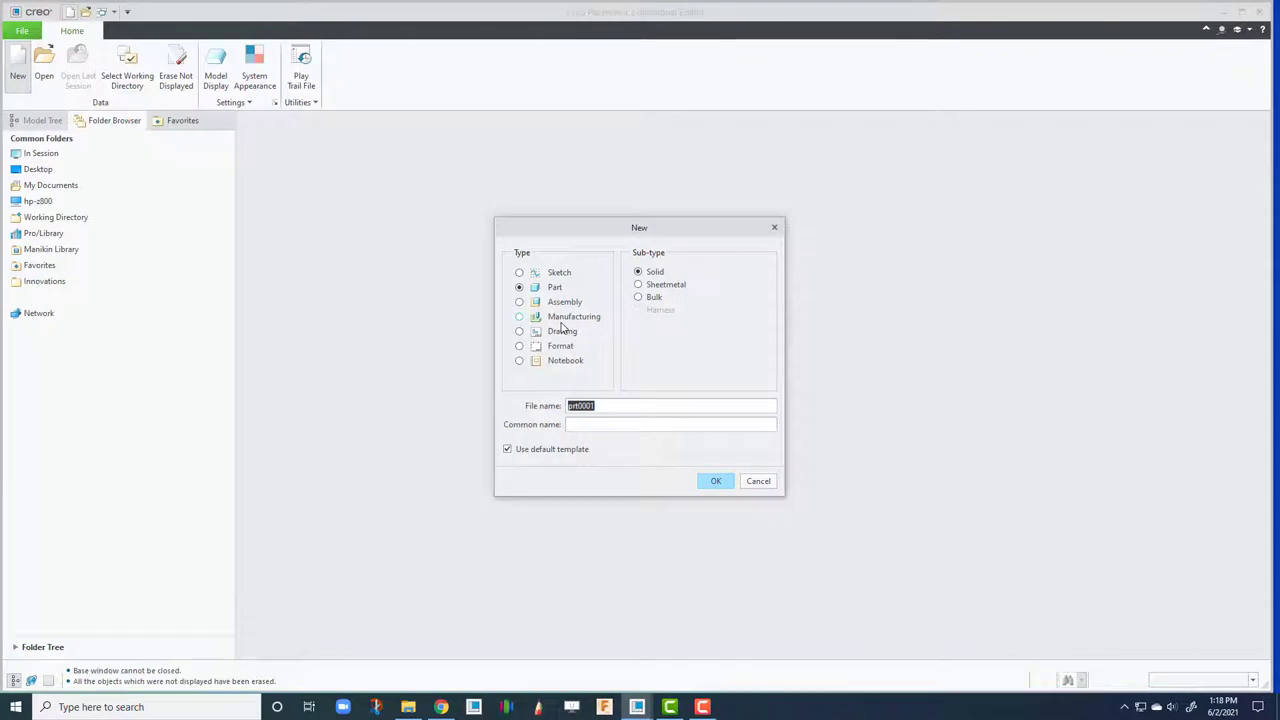
{"action": "type", "text": "pentagon"}
{"action": "key", "text": "Return"}
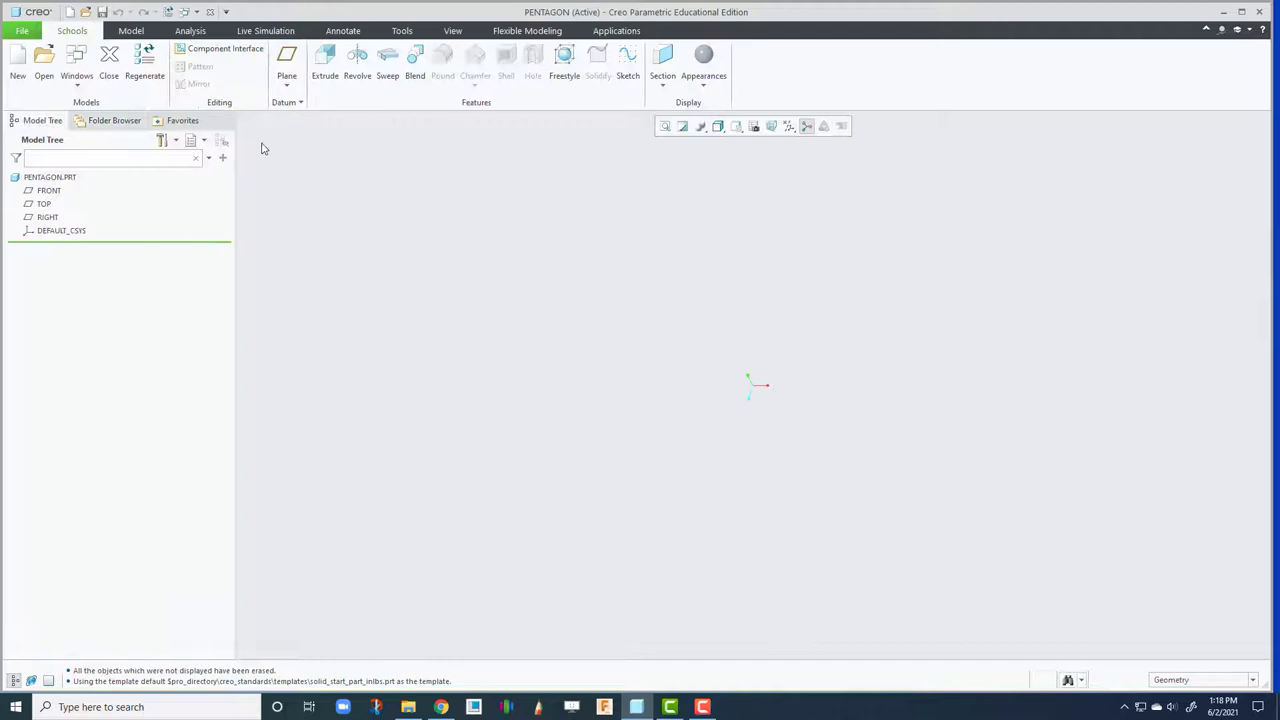
{"action": "left_click", "coordinate": [788, 128]}
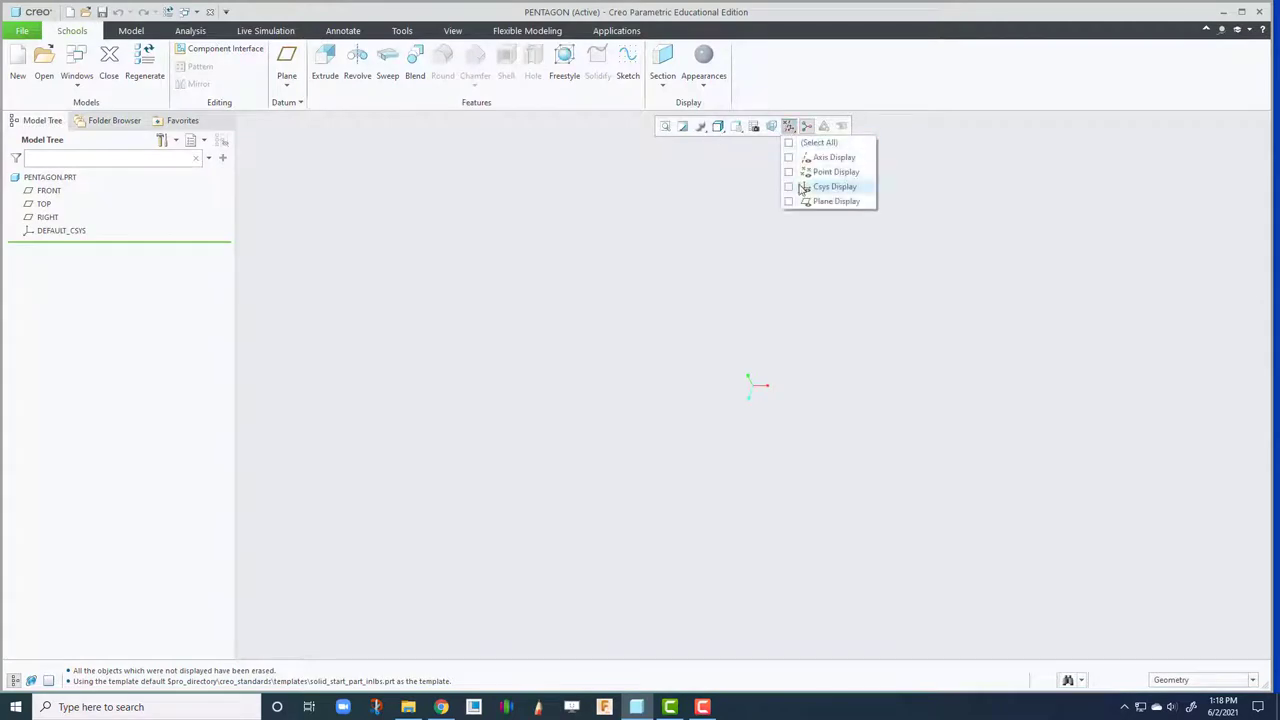
{"action": "left_click", "coordinate": [815, 203]}
{"action": "mouse_move", "coordinate": [795, 347]}
{"action": "middle_mouse_down"}
{"action": "mouse_move", "coordinate": [783, 320]}
{"action": "mouse_move", "coordinate": [941, 314]}
{"action": "mouse_move", "coordinate": [940, 289]}
{"action": "mouse_move", "coordinate": [951, 297]}
{"action": "mouse_move", "coordinate": [897, 283]}
{"action": "middle_mouse_up"}
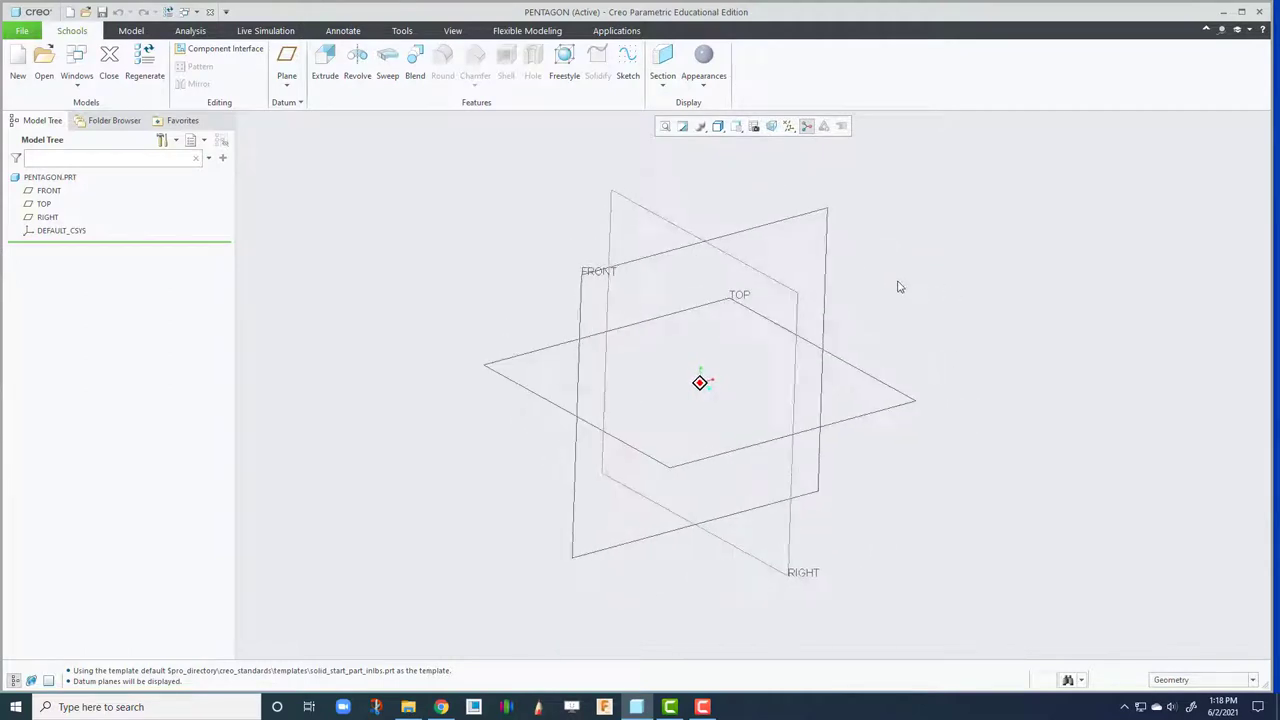
Begin an extrusion on the TOP plane and sketch a circle about 261 in diameter centred on the origin.
{"action": "left_click", "coordinate": [325, 62]}
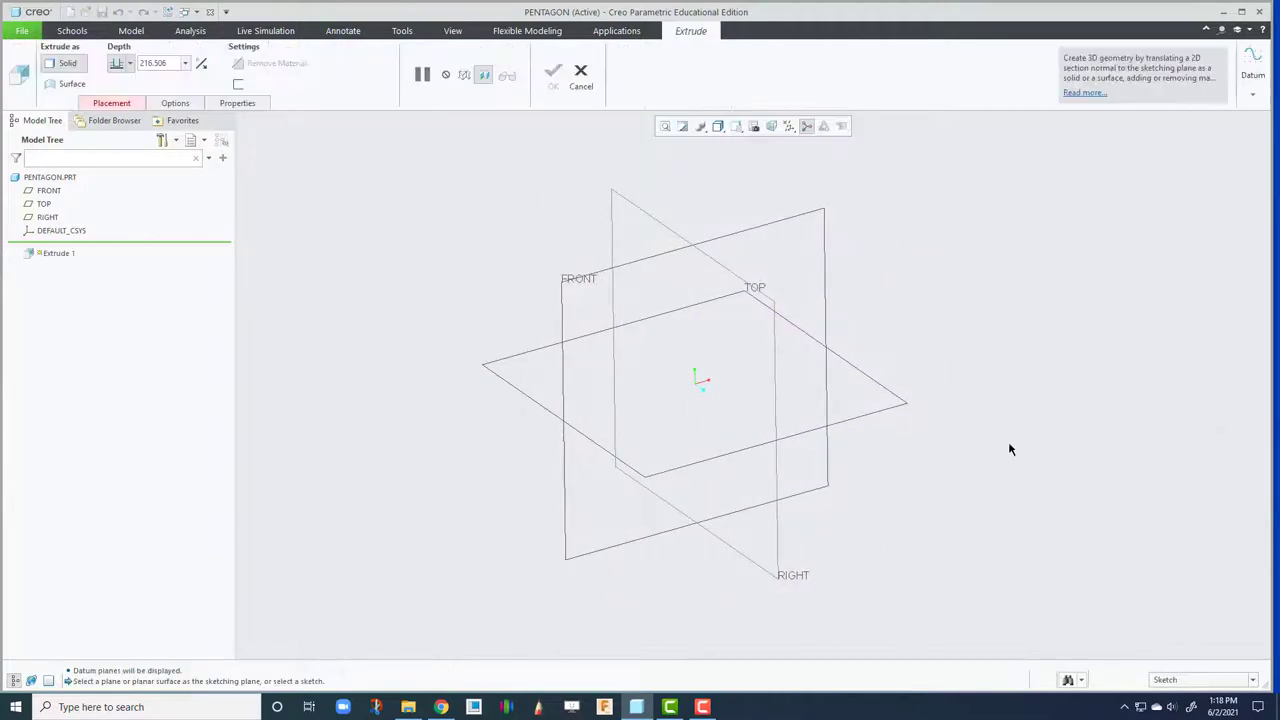
{"action": "left_click", "coordinate": [889, 409]}
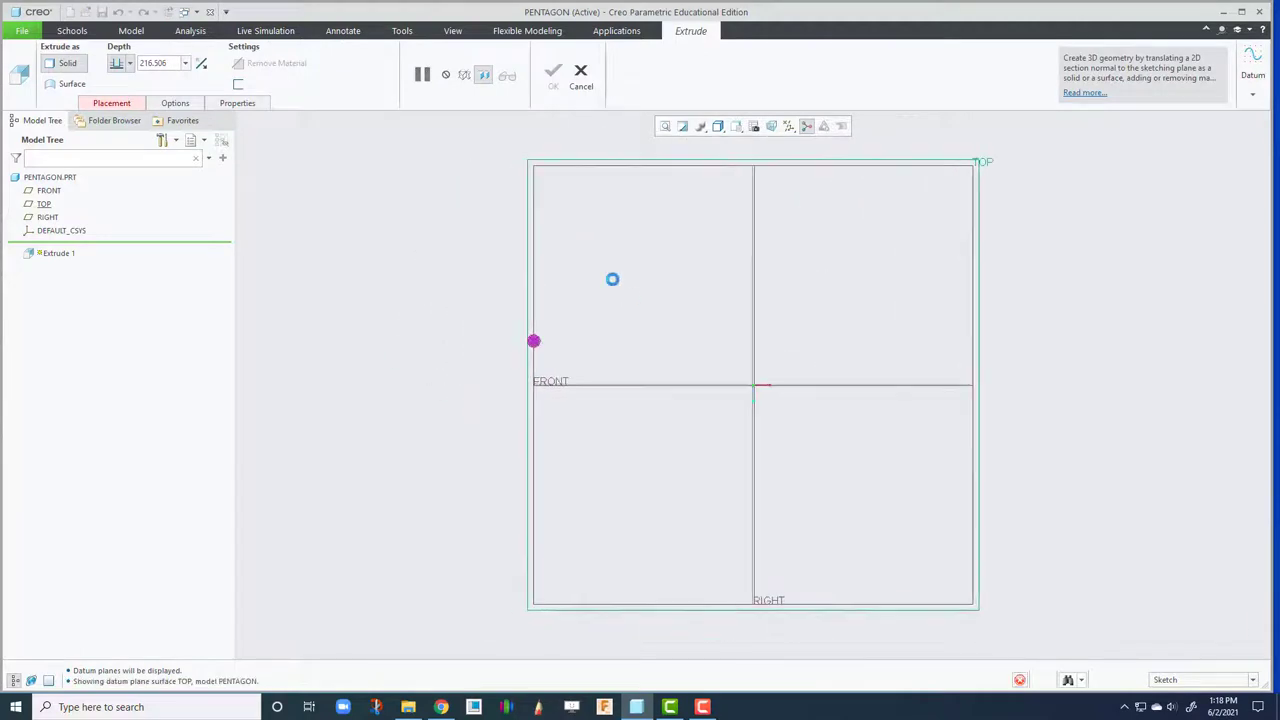
{"action": "left_click", "coordinate": [202, 65]}
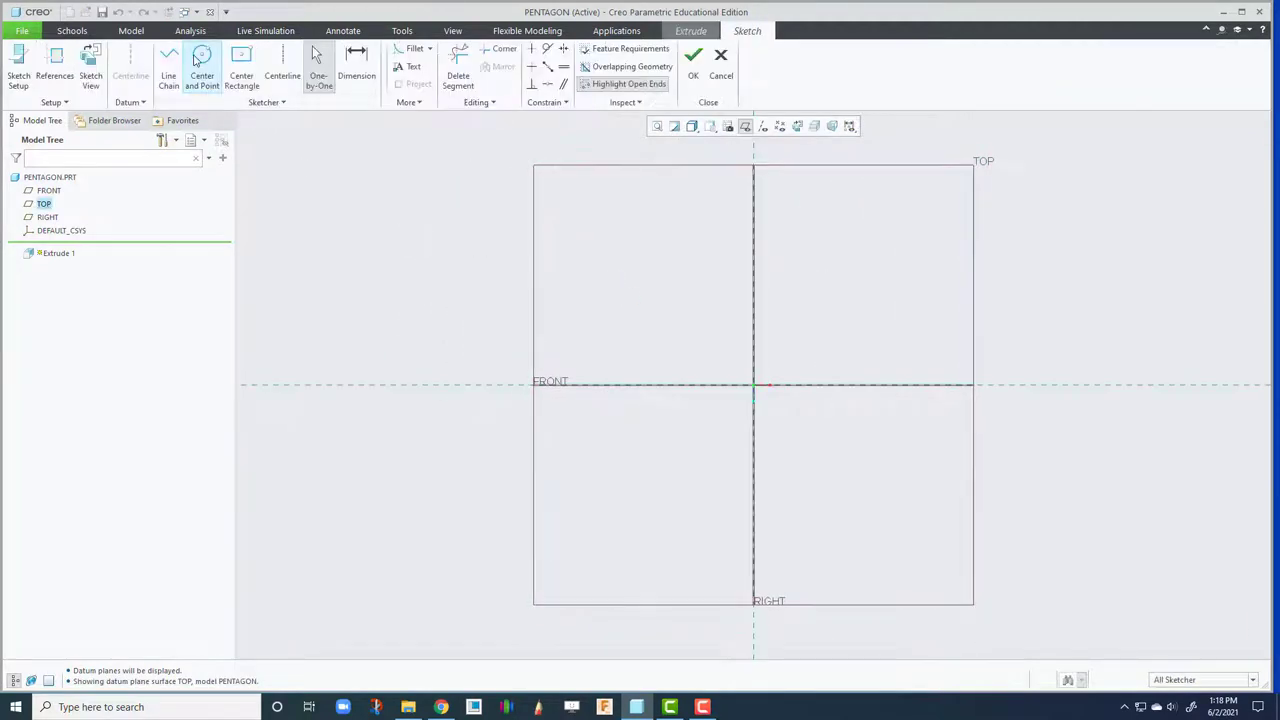
{"action": "left_click", "coordinate": [755, 386]}
{"action": "left_click", "coordinate": [716, 264]}
{"action": "middle_click", "coordinate": [718, 258]}
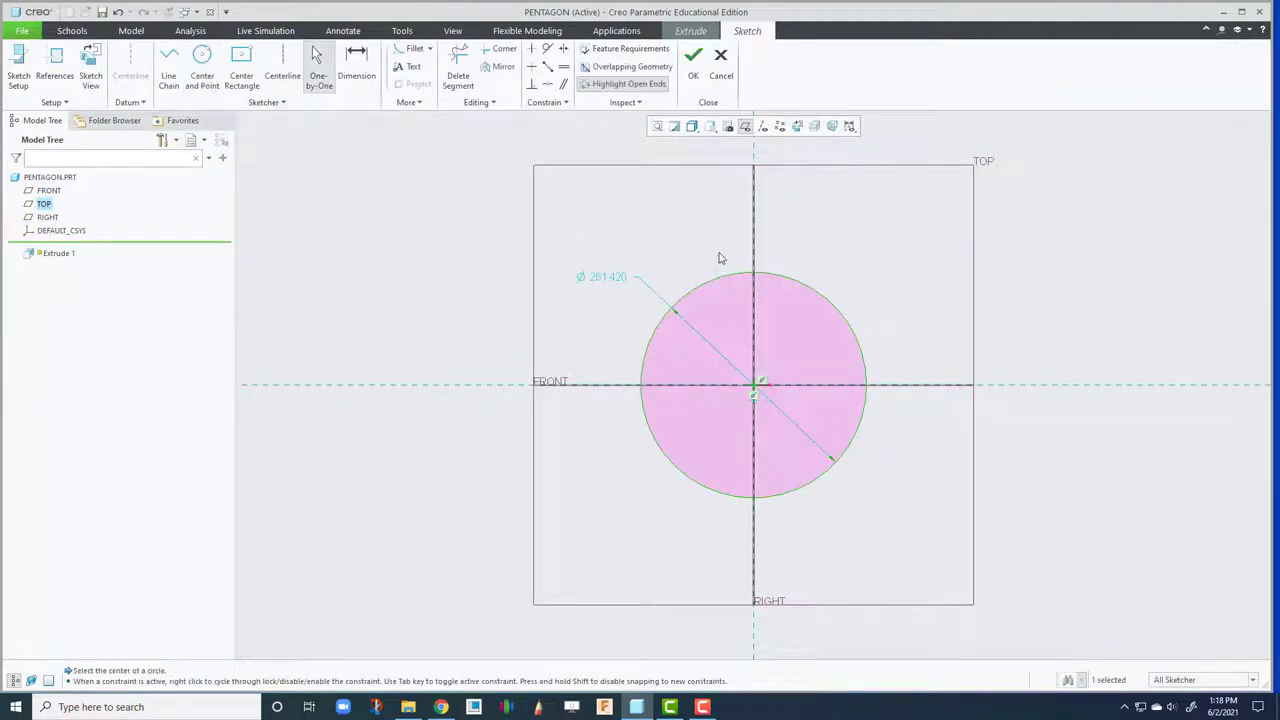
Set the circle's diameter to 200 and convert the circle to construction geometry.
{"action": "left_click", "coordinate": [604, 287]}
{"action": "double_click", "coordinate": [605, 285]}
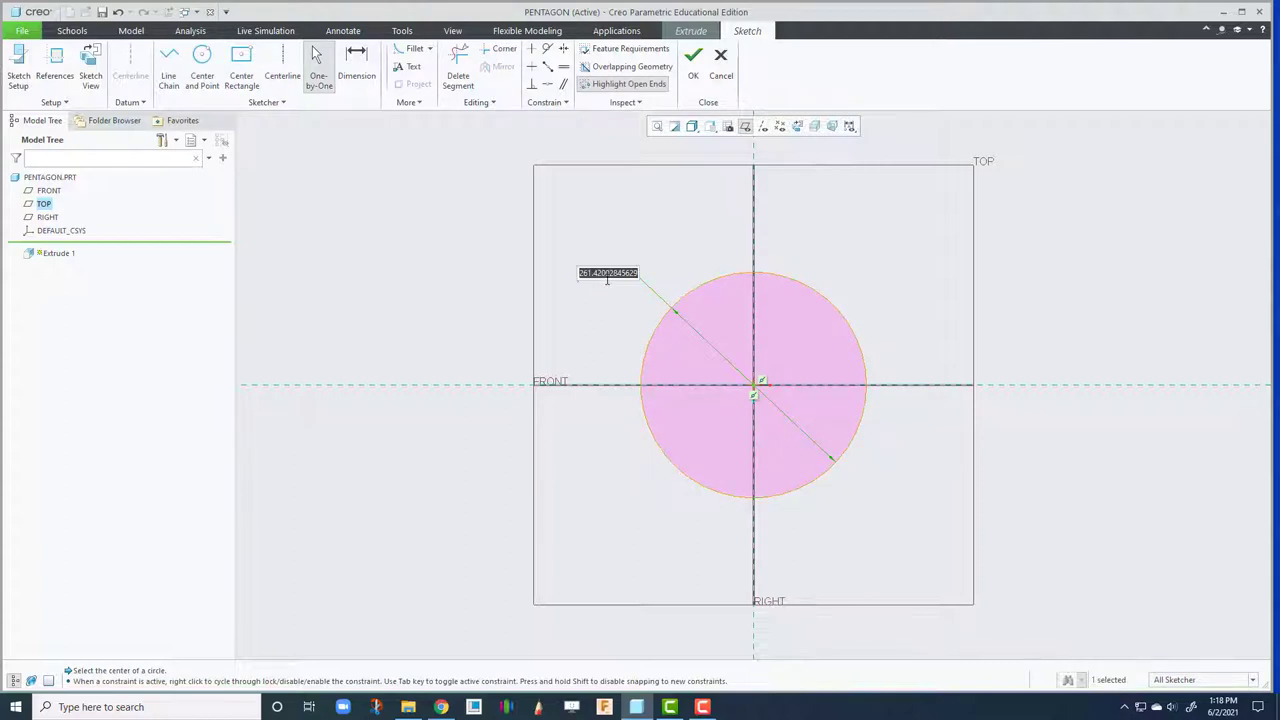
{"action": "type", "text": "200"}
{"action": "key", "text": "Return"}
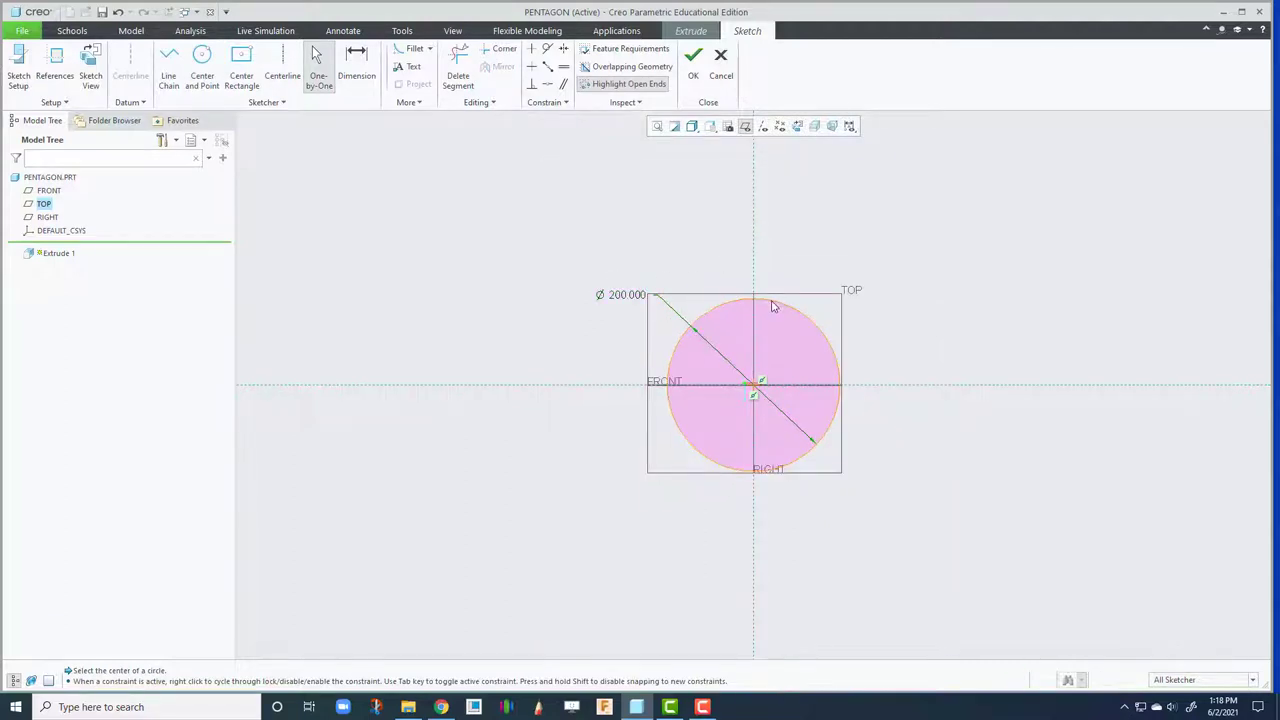
{"action": "left_click", "coordinate": [771, 301]}
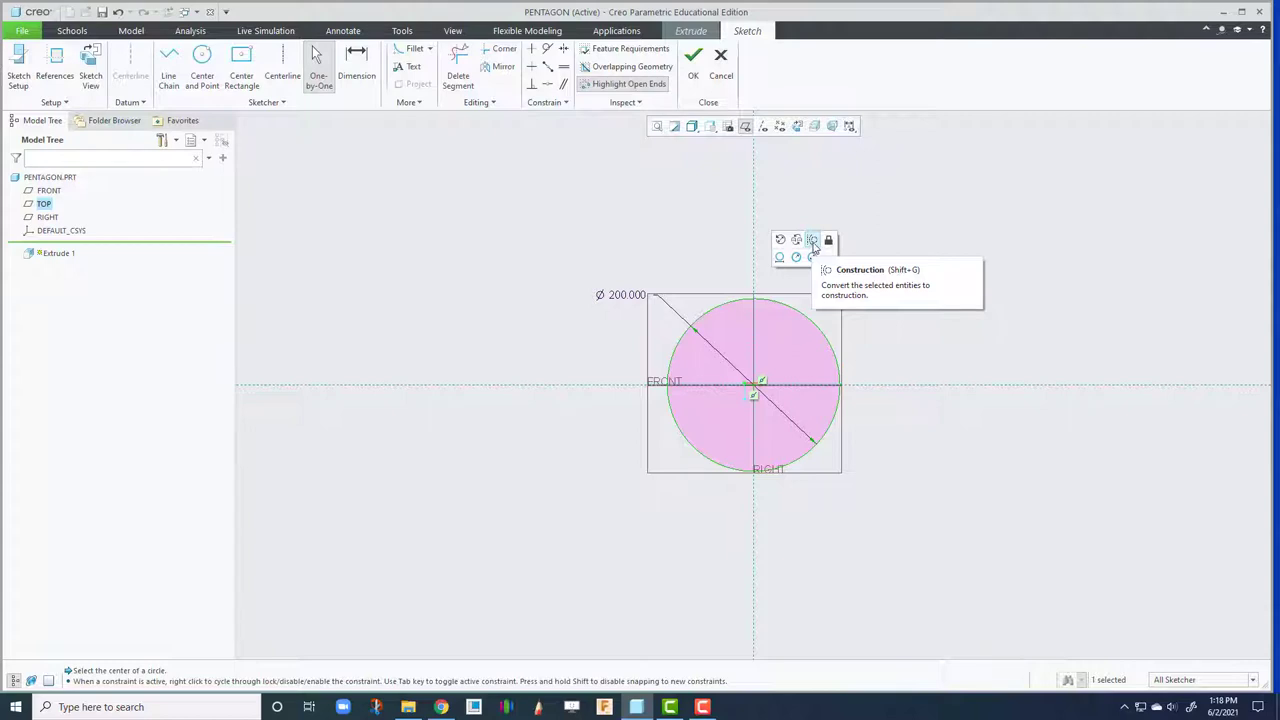
{"action": "left_click", "coordinate": [812, 242]}
{"action": "left_click", "coordinate": [771, 343]}
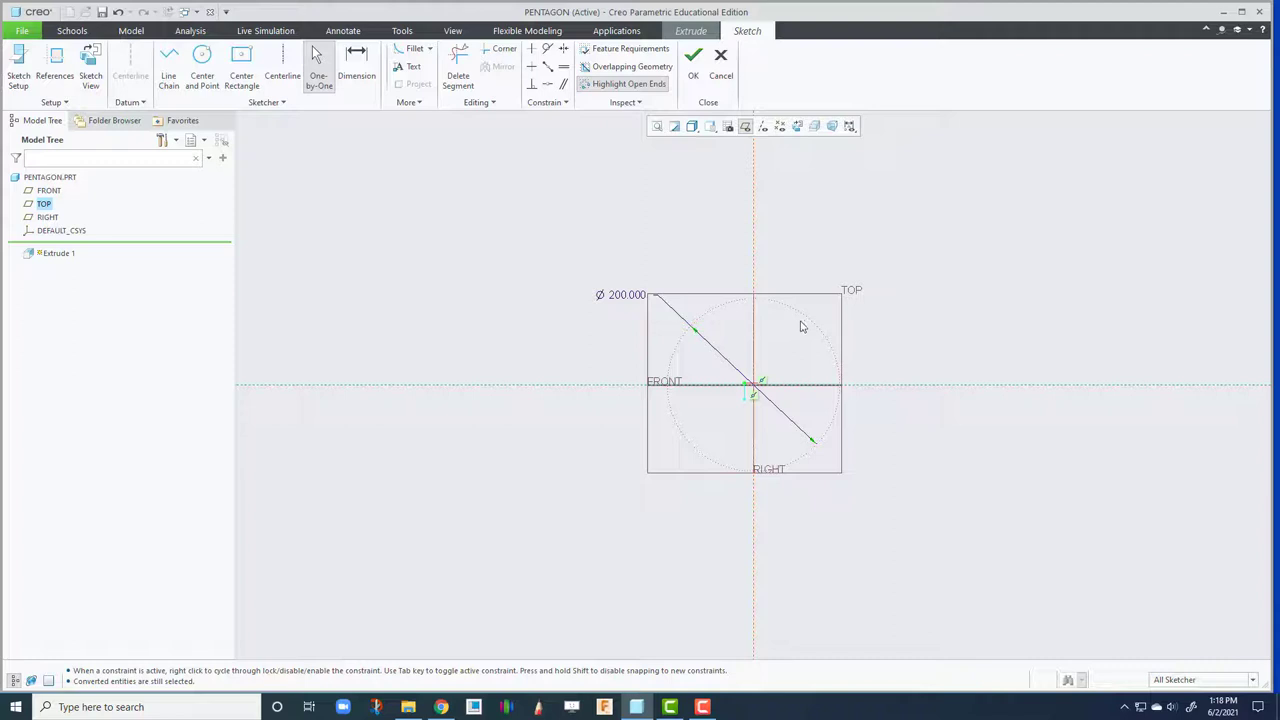
Sketch a closed chain of five lines with every corner lying on the construction circle.
{"action": "left_click", "coordinate": [176, 74]}
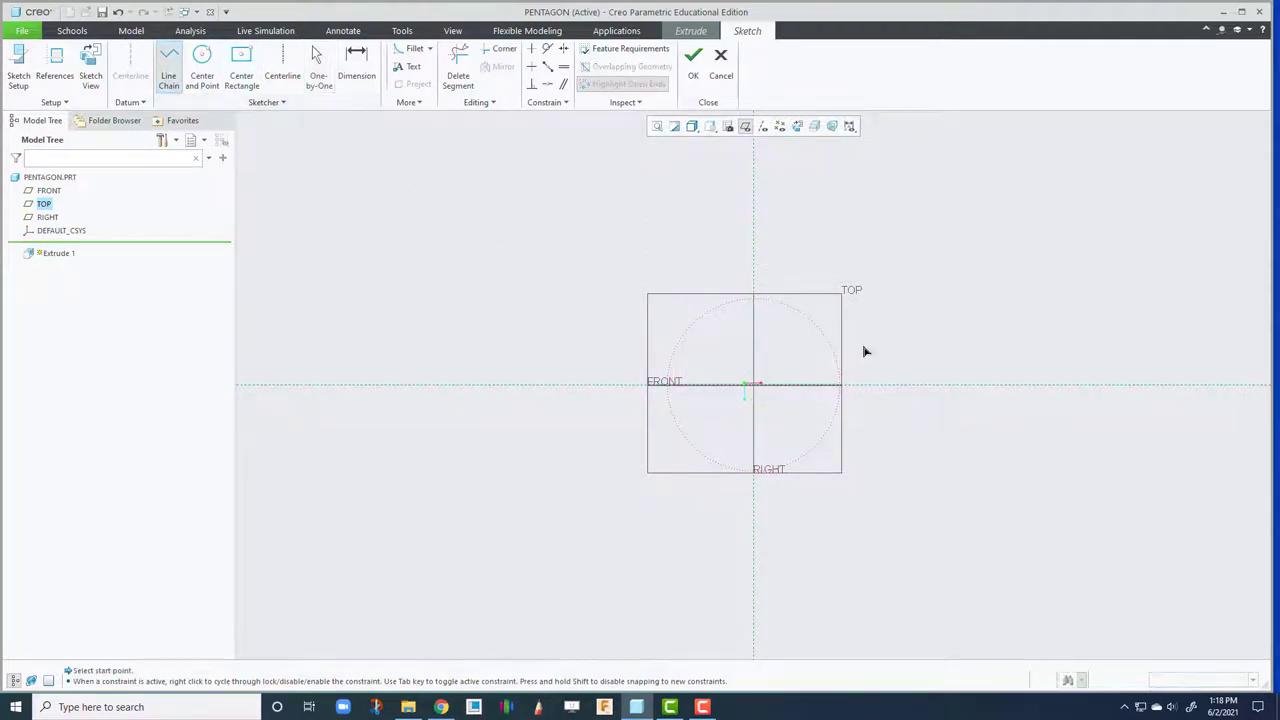
{"action": "scroll", "coordinate": [862, 345], "scroll_direction": "down", "scroll_amount": 3}
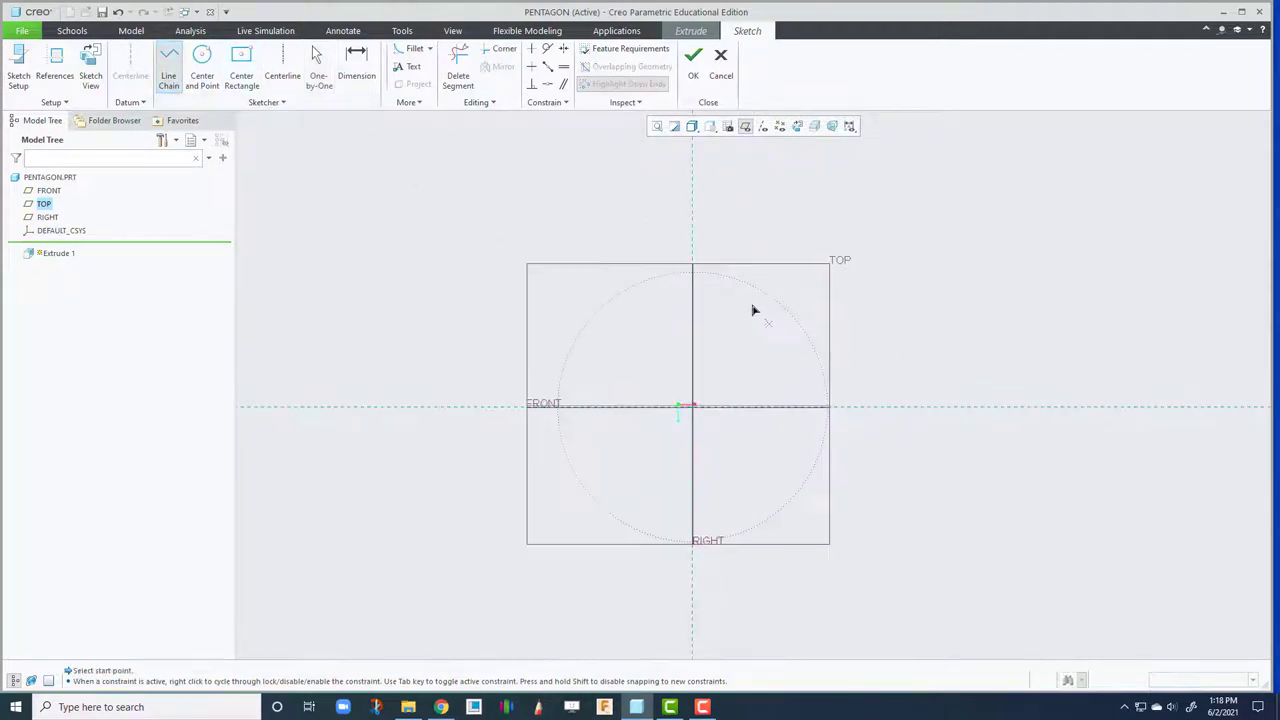
{"action": "left_click", "coordinate": [812, 351]}
{"action": "left_click", "coordinate": [826, 409]}
{"action": "left_click", "coordinate": [789, 503]}
{"action": "left_click", "coordinate": [636, 528]}
{"action": "left_click", "coordinate": [561, 376]}
{"action": "left_click", "coordinate": [722, 276]}
{"action": "middle_click", "coordinate": [762, 226]}
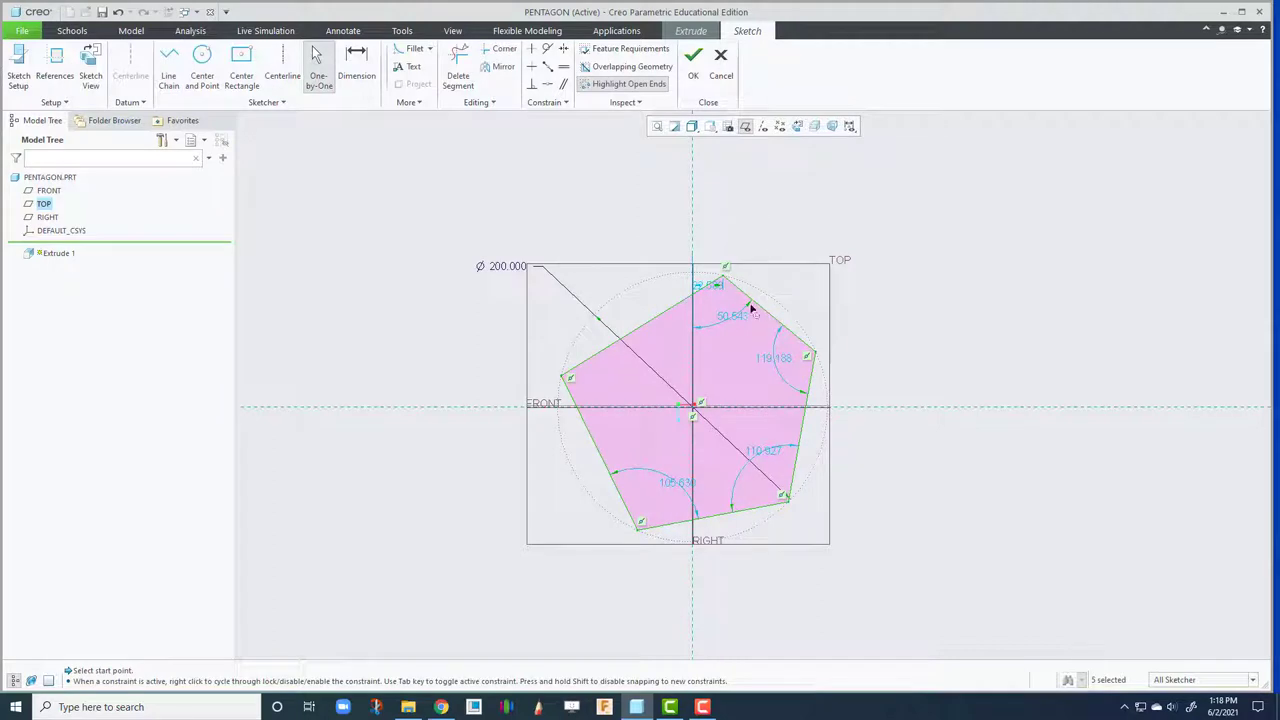
Apply Equal constraints to all five sides to make the pentagon regular.
{"action": "left_click", "coordinate": [563, 67]}
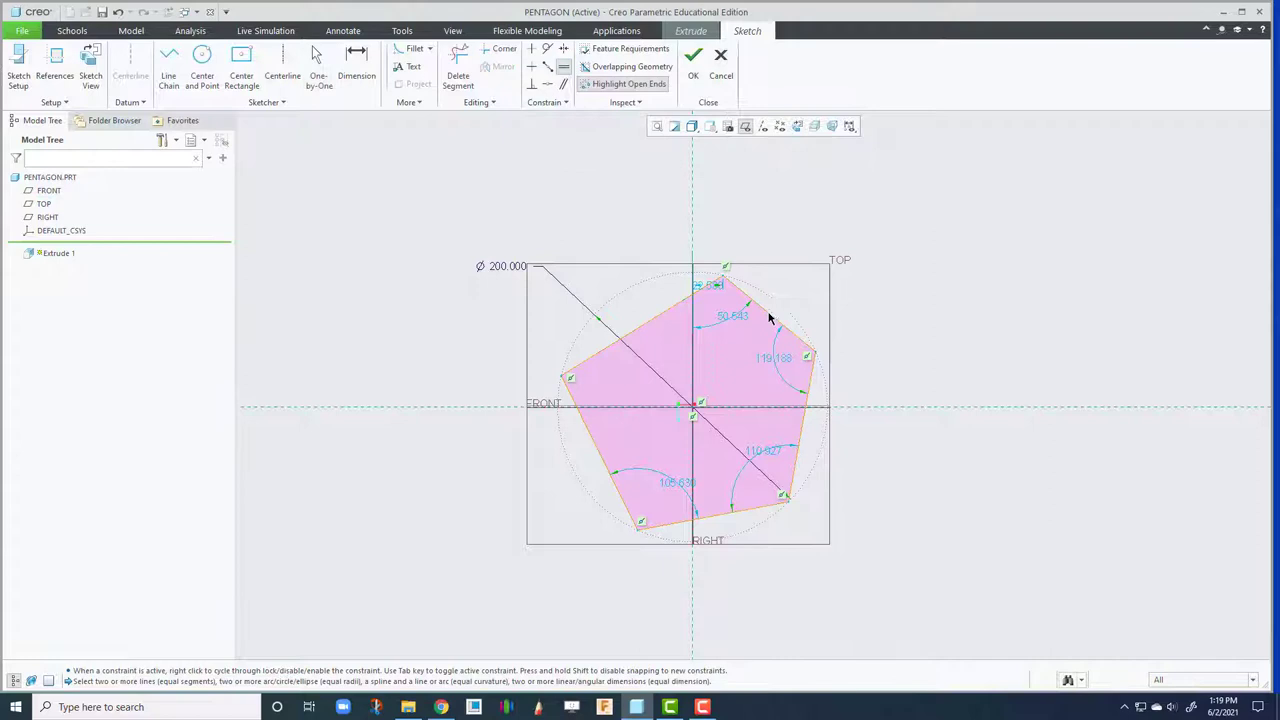
{"action": "left_click", "coordinate": [666, 314]}
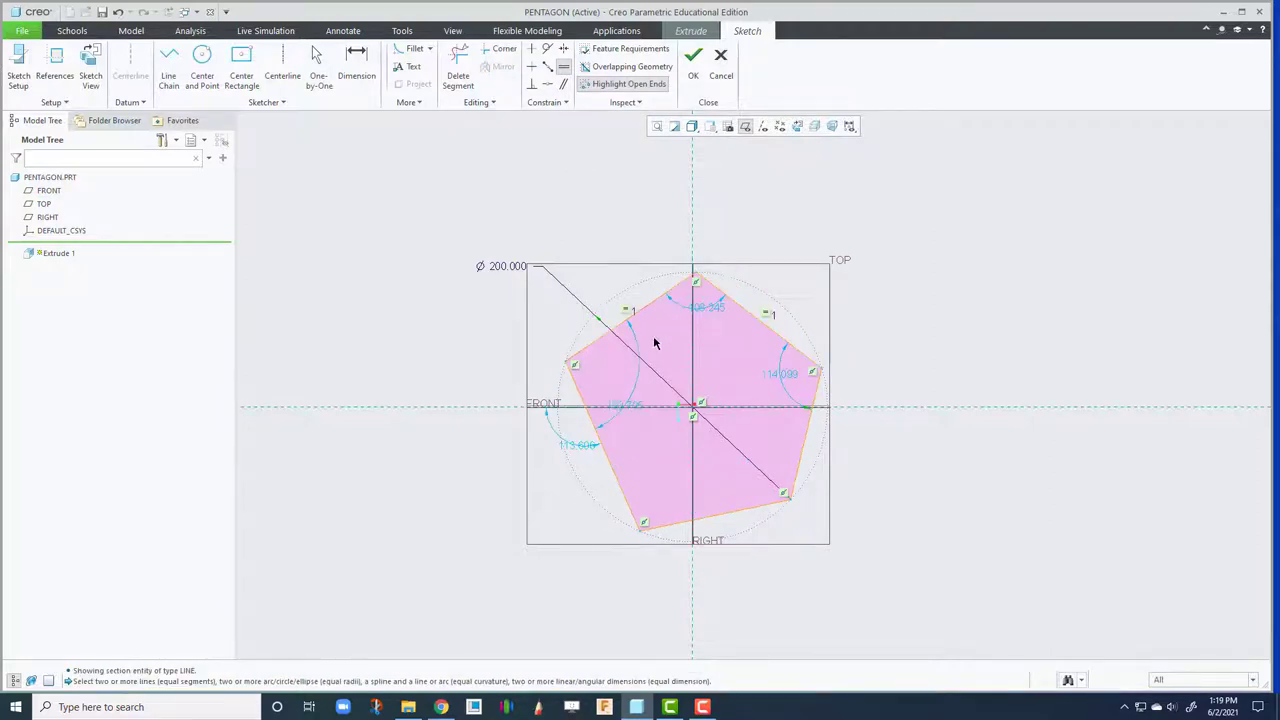
{"action": "left_click", "coordinate": [604, 451]}
{"action": "left_click", "coordinate": [712, 515]}
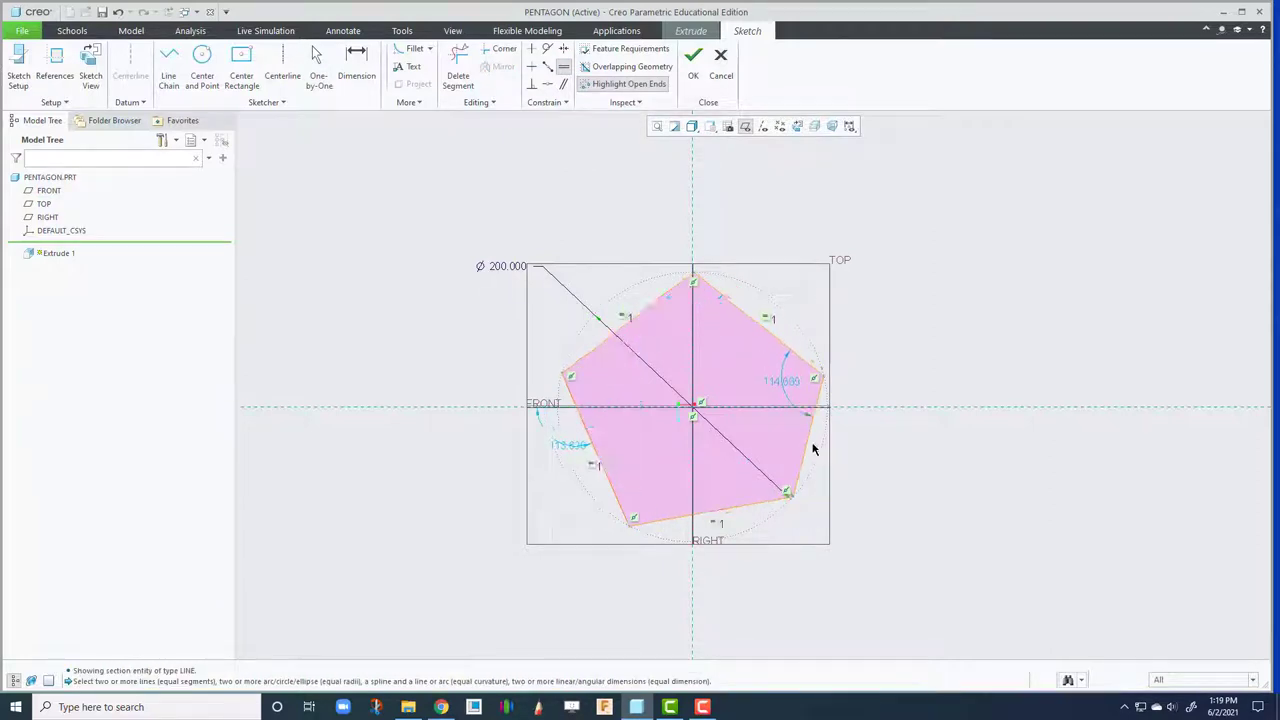
{"action": "left_click", "coordinate": [812, 443]}
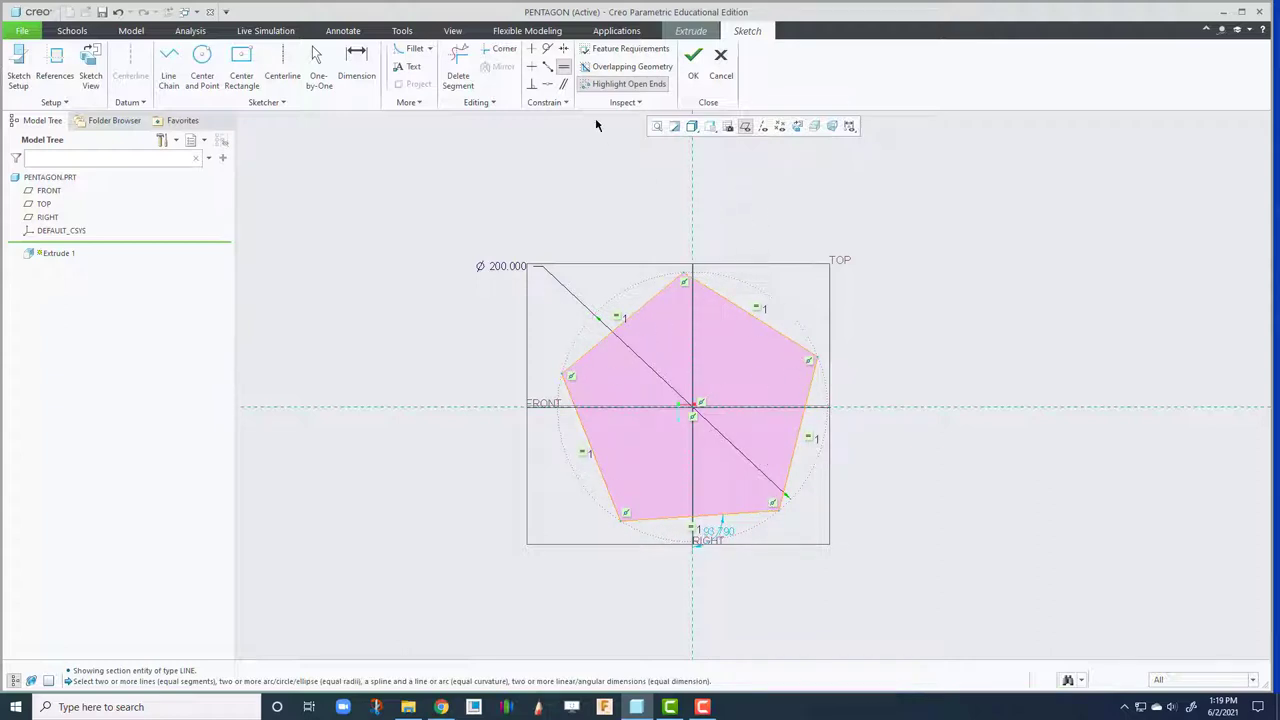
{"action": "left_click", "coordinate": [318, 68]}
Finish the pentagon sketch and extrude it as a solid with a depth of 10.
{"action": "mouse_move", "coordinate": [744, 331]}
{"action": "middle_mouse_down"}
{"action": "mouse_move", "coordinate": [728, 291]}
{"action": "mouse_move", "coordinate": [654, 273]}
{"action": "mouse_move", "coordinate": [704, 306]}
{"action": "middle_mouse_up"}
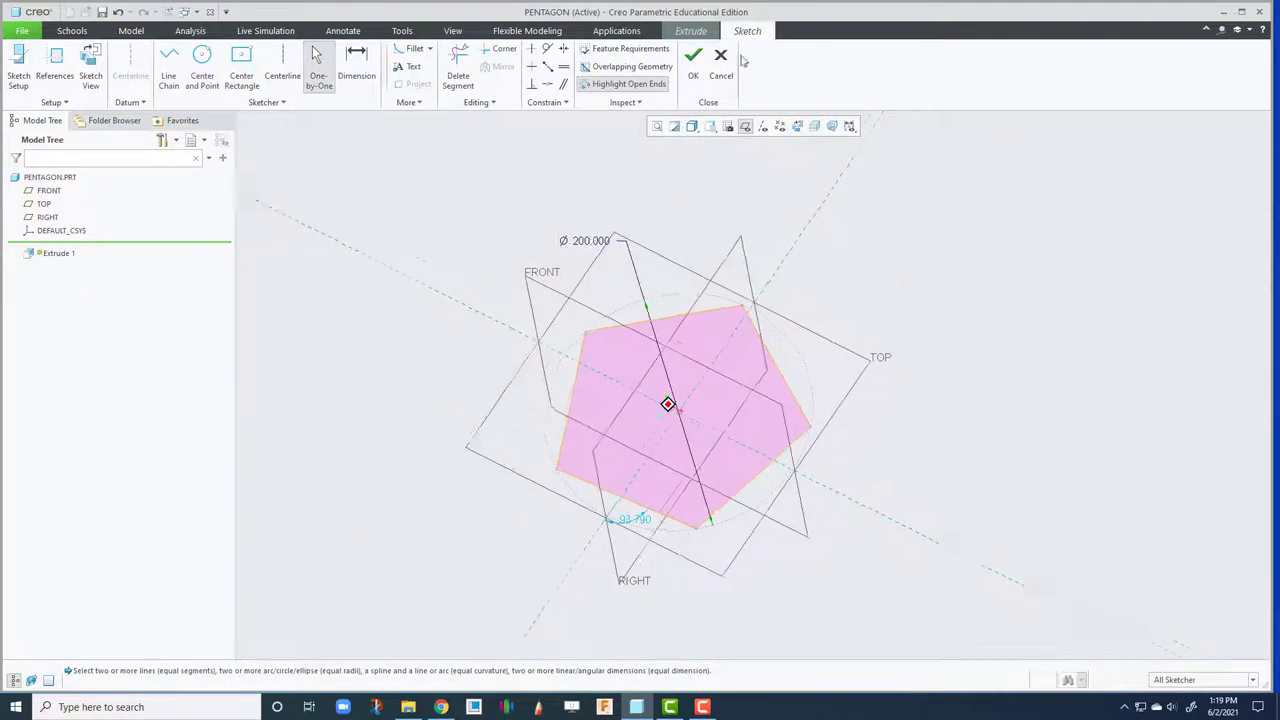
{"action": "left_click", "coordinate": [693, 62]}
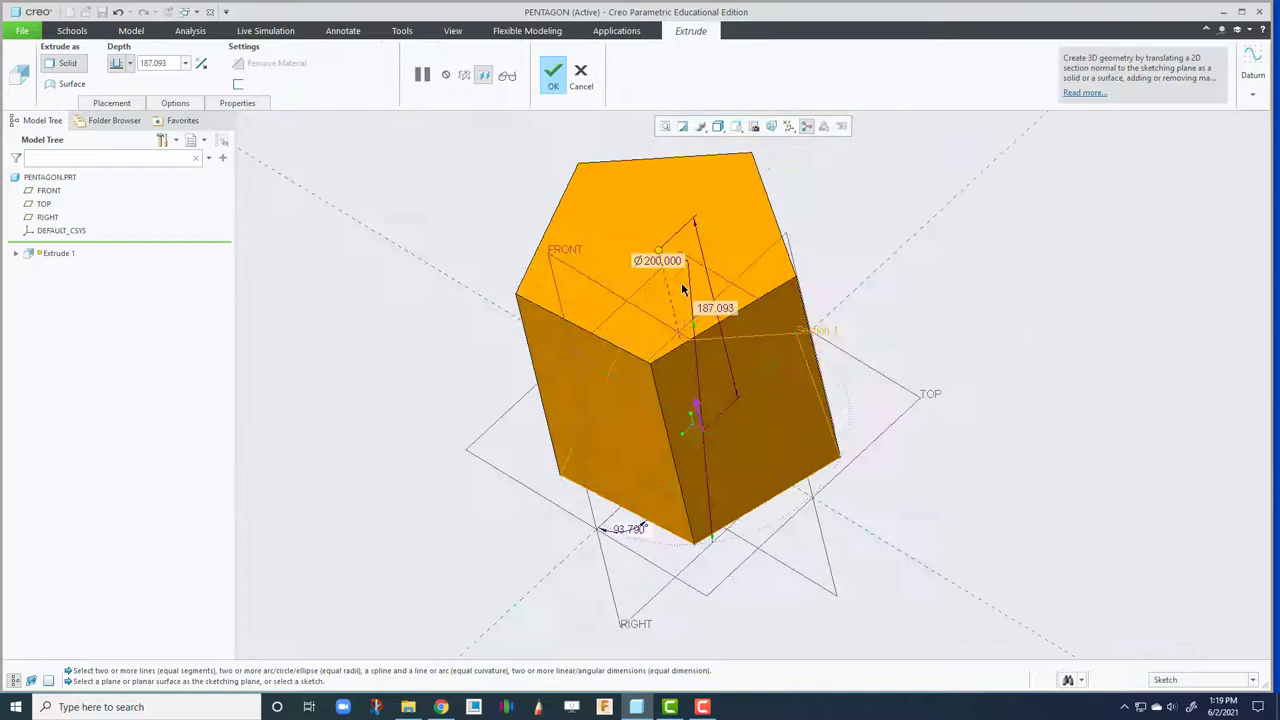
{"action": "middle_click_drag", "start_coordinate": [681, 283], "coordinate": [724, 302]}
{"action": "left_click_drag", "start_coordinate": [682, 234], "coordinate": [684, 258]}
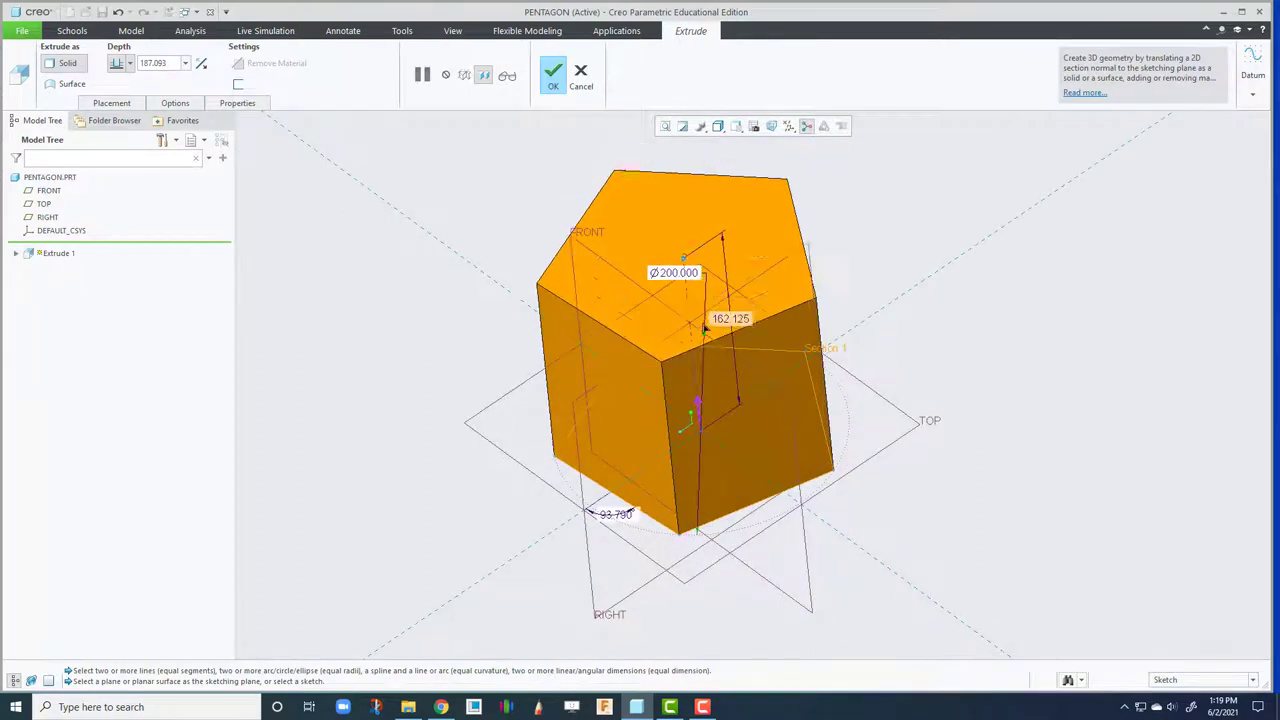
{"action": "left_click_drag", "start_coordinate": [705, 328], "coordinate": [756, 341]}
{"action": "double_click", "coordinate": [770, 311]}
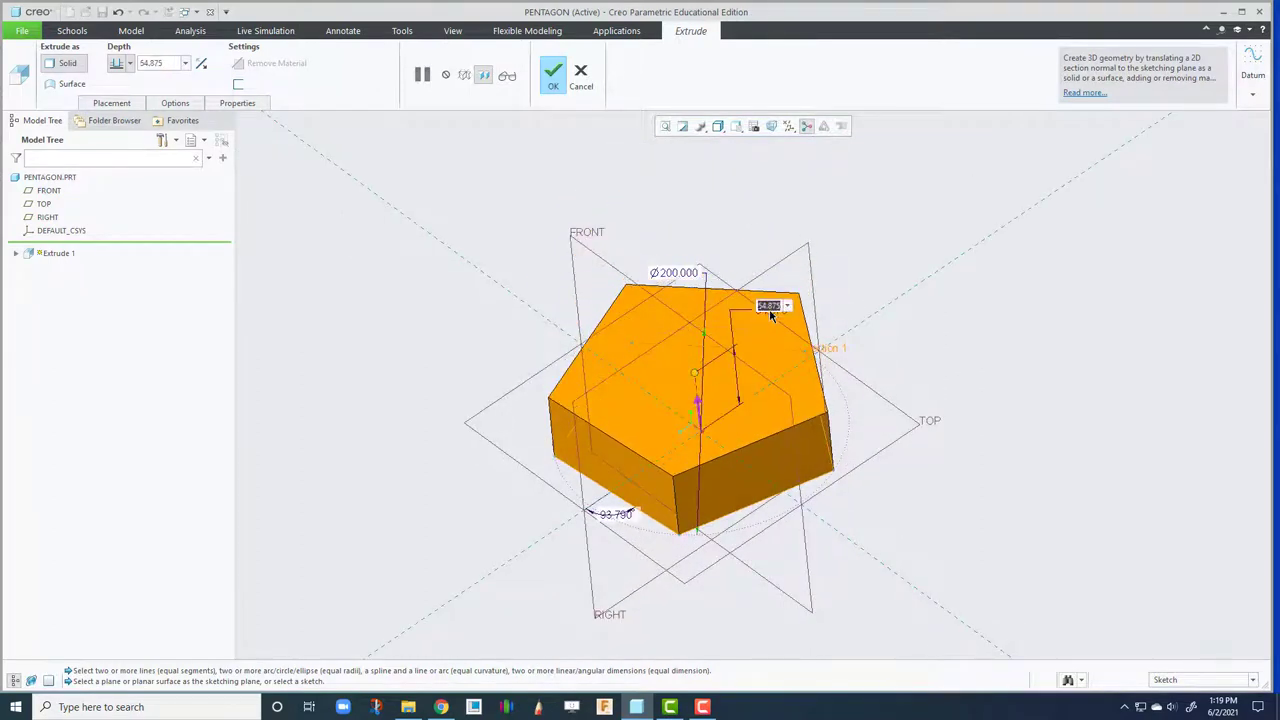
{"action": "type", "text": "10"}
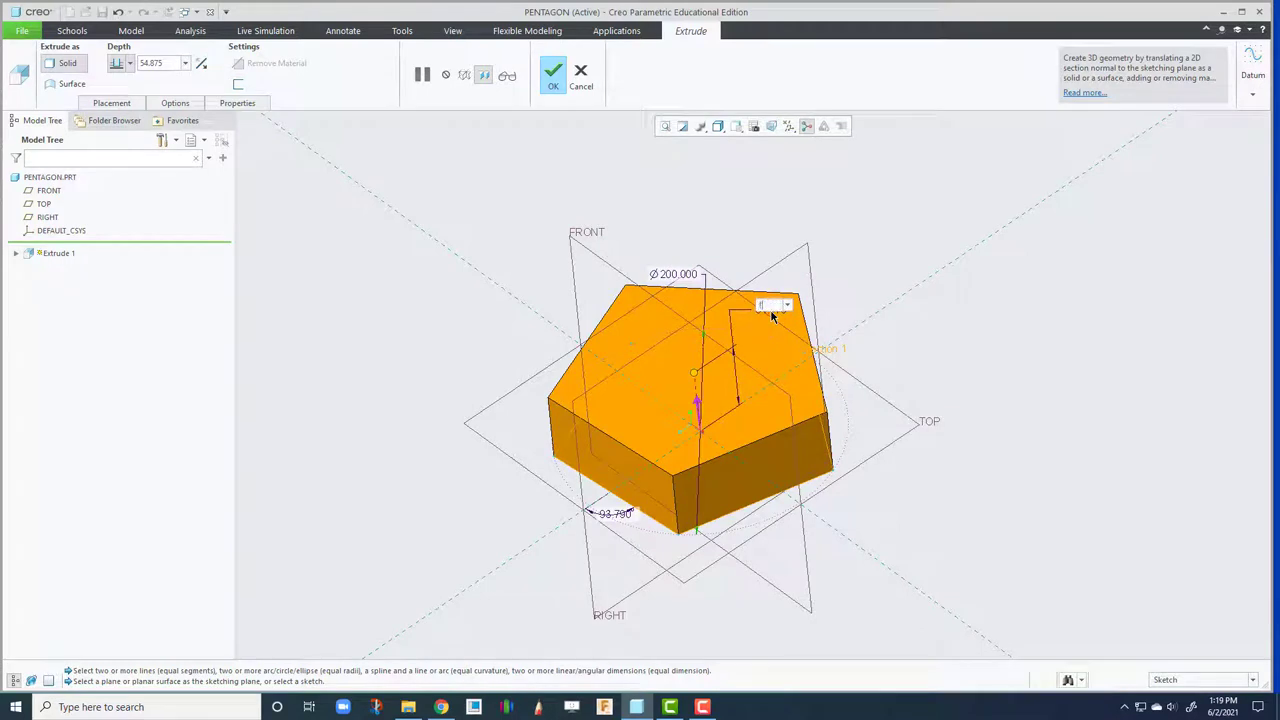
{"action": "key", "text": "Return"}
{"action": "left_click", "coordinate": [554, 76]}
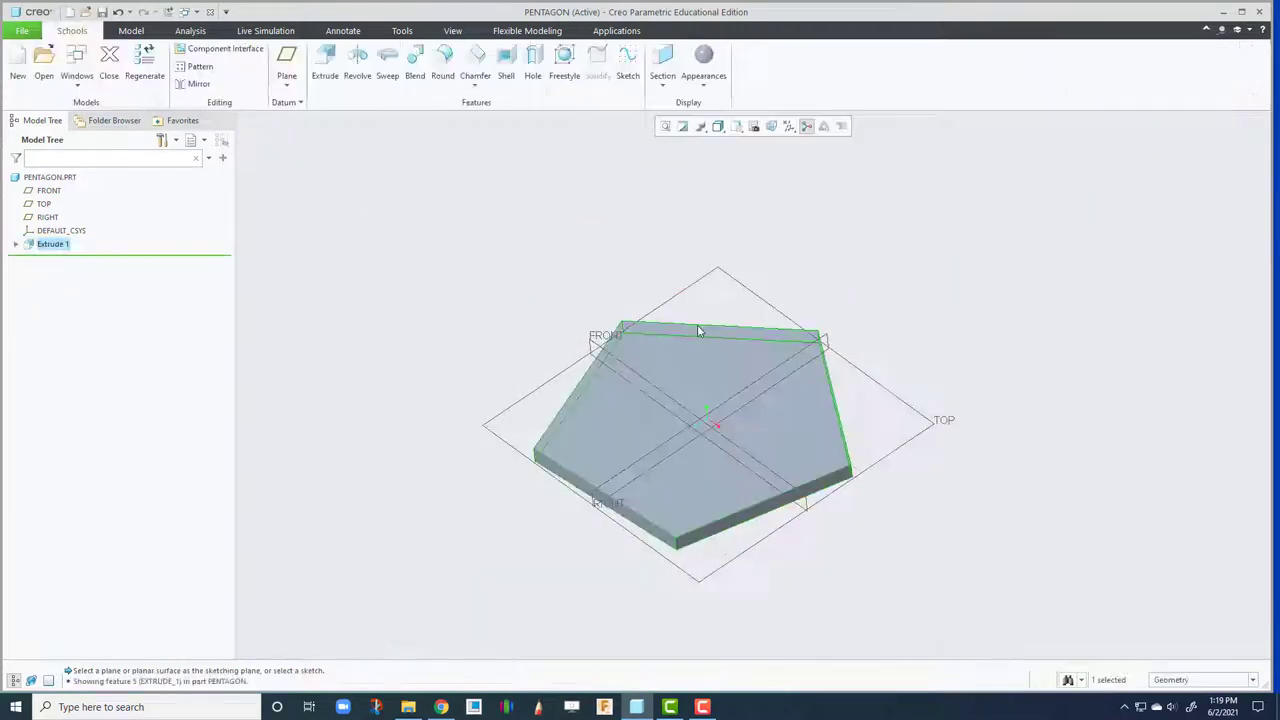
{"action": "middle_click_drag", "start_coordinate": [697, 324], "coordinate": [777, 371]}
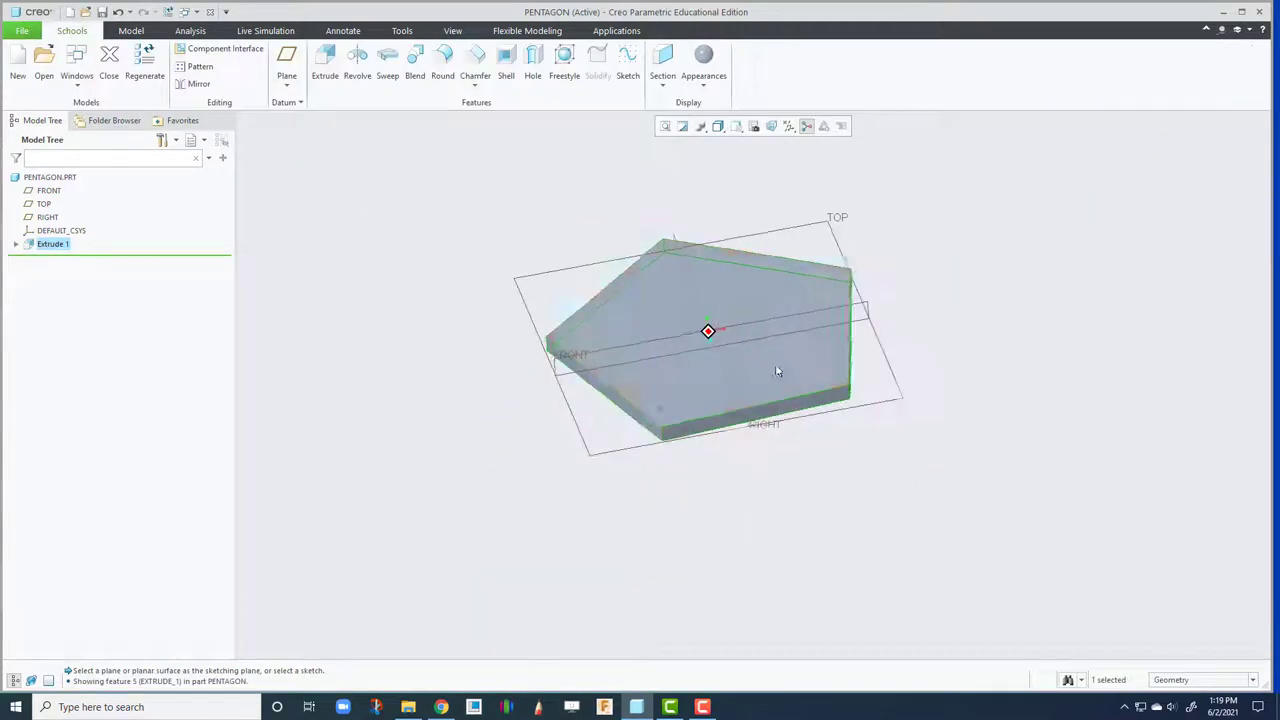
{"action": "left_click", "coordinate": [846, 466]}
Create a new design assembly named "half_dodecahedron" using the default template.
{"action": "left_click", "coordinate": [20, 64]}
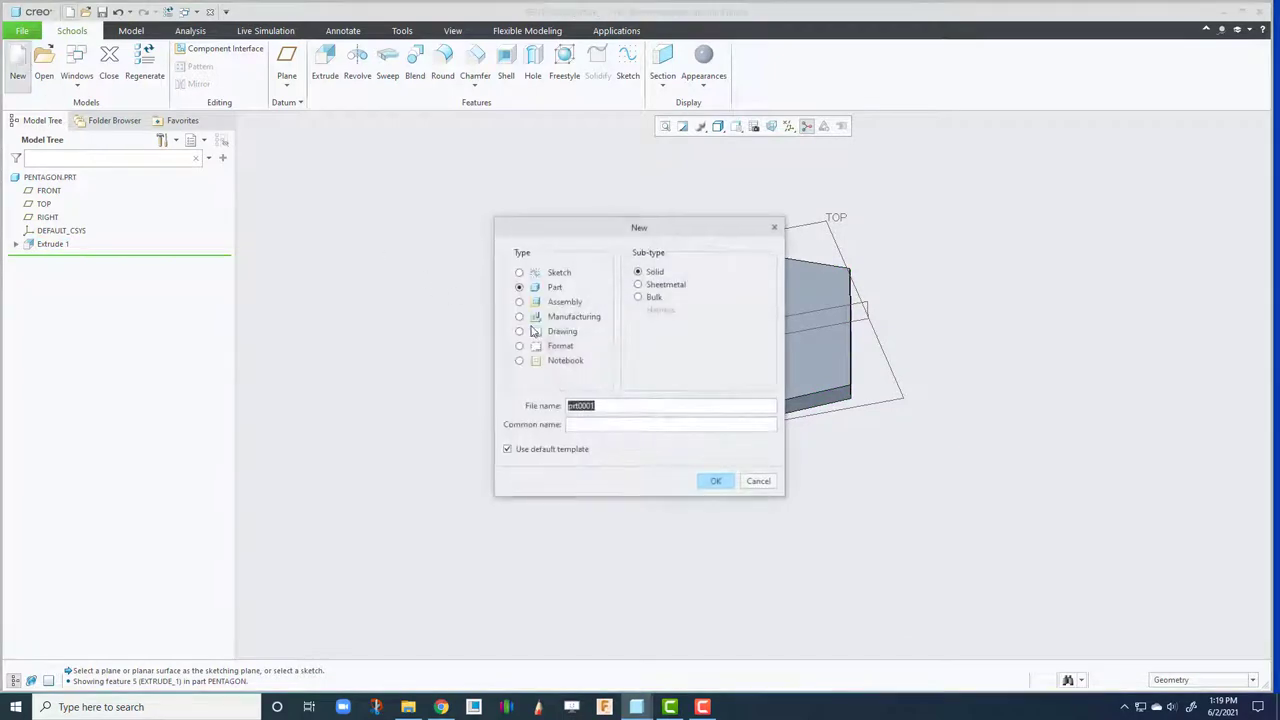
{"action": "left_click", "coordinate": [556, 302]}
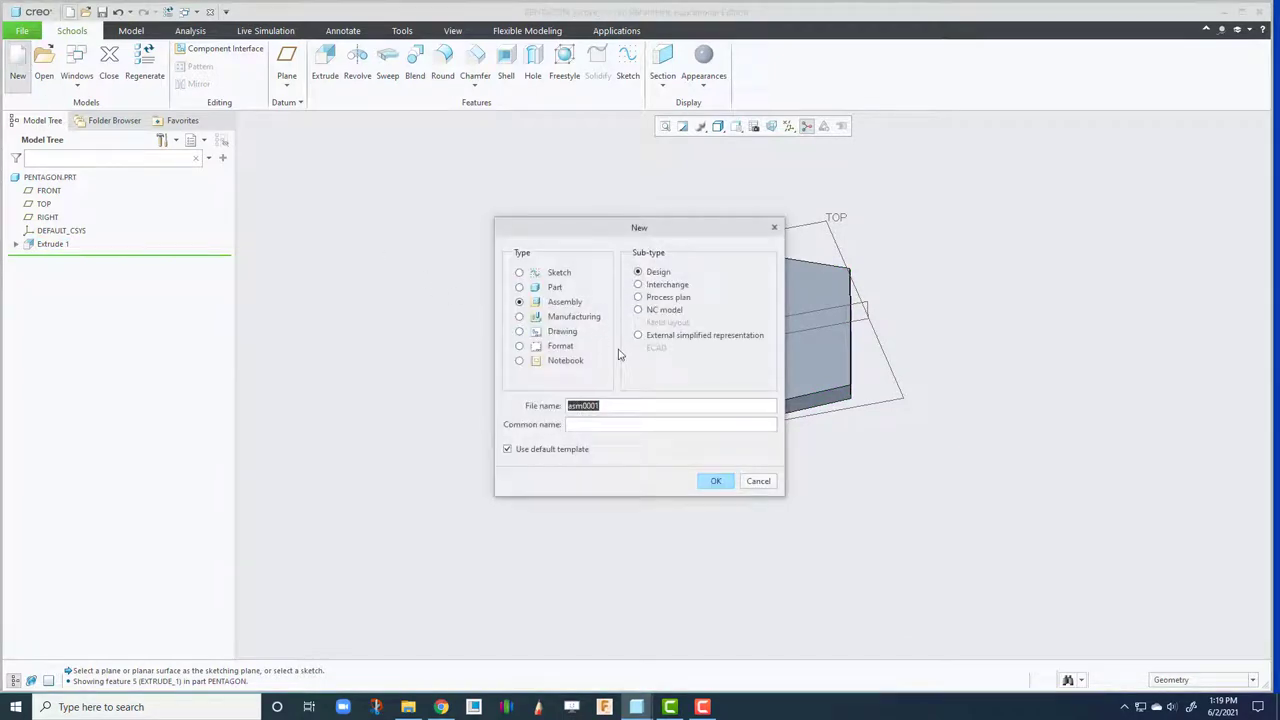
{"action": "type", "text": "half_dodecahedron"}
{"action": "left_click", "coordinate": [715, 481]}
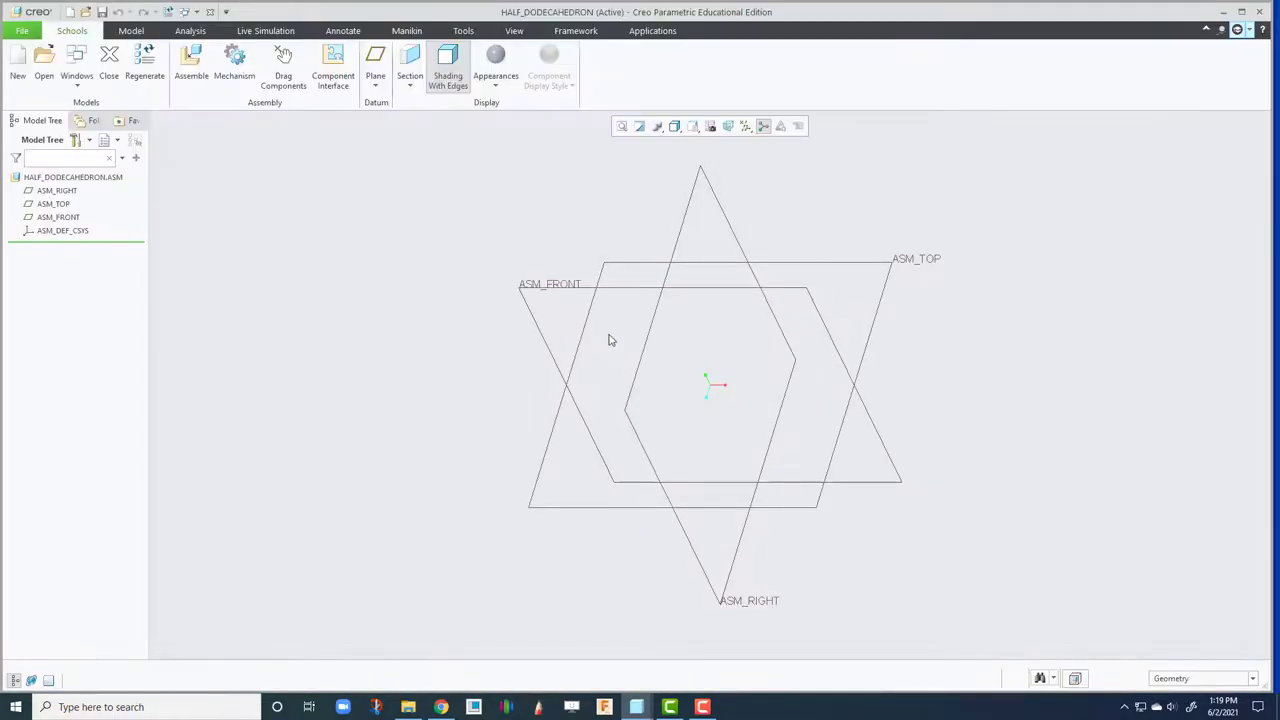
Assemble pentagon.prt from the session as the first component, fully constrained with the Default constraint.
{"action": "mouse_move", "coordinate": [609, 340]}
{"action": "middle_mouse_down"}
{"action": "mouse_move", "coordinate": [620, 326]}
{"action": "mouse_move", "coordinate": [649, 343]}
{"action": "mouse_move", "coordinate": [479, 327]}
{"action": "middle_mouse_up"}
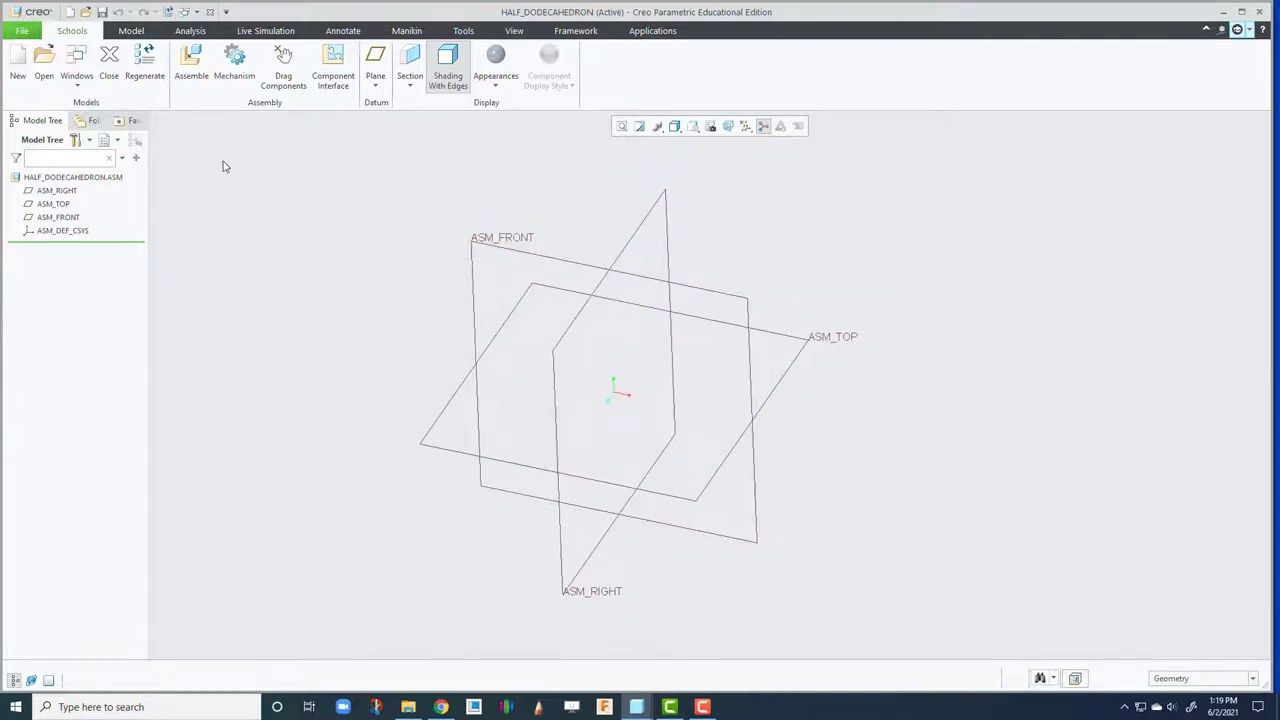
{"action": "left_click", "coordinate": [192, 70]}
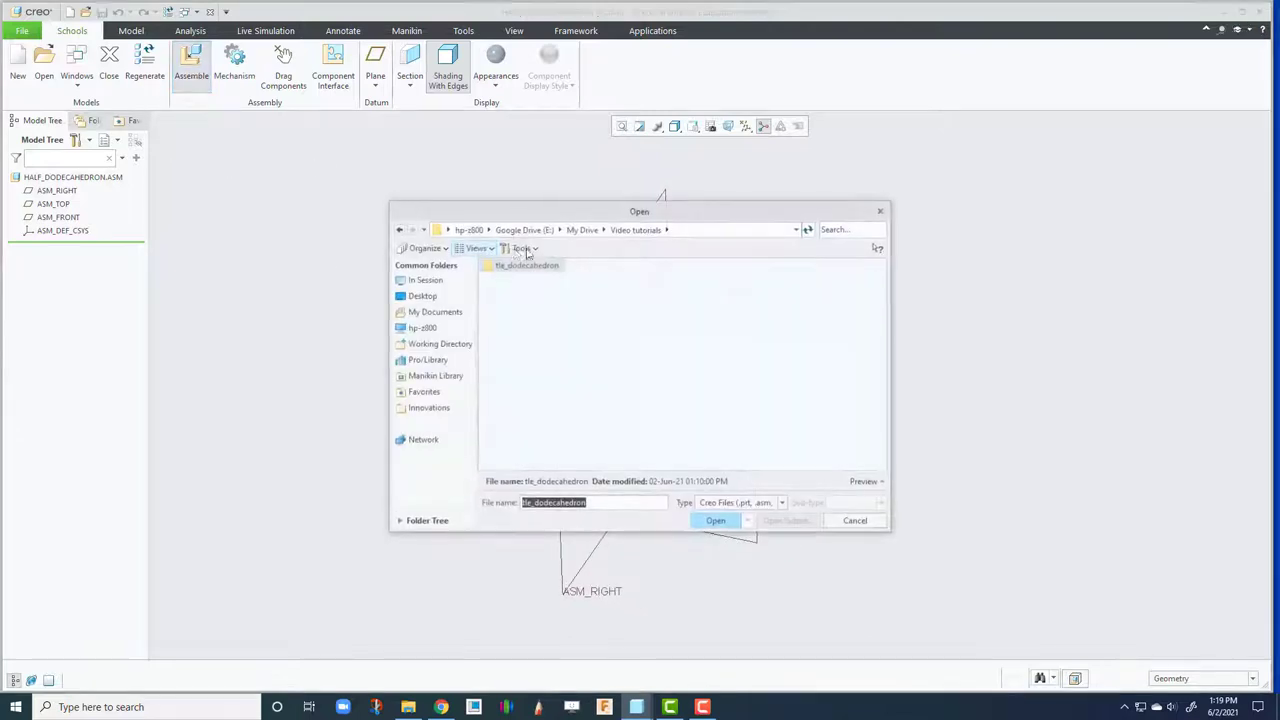
{"action": "left_click", "coordinate": [425, 280]}
{"action": "double_click", "coordinate": [505, 279]}
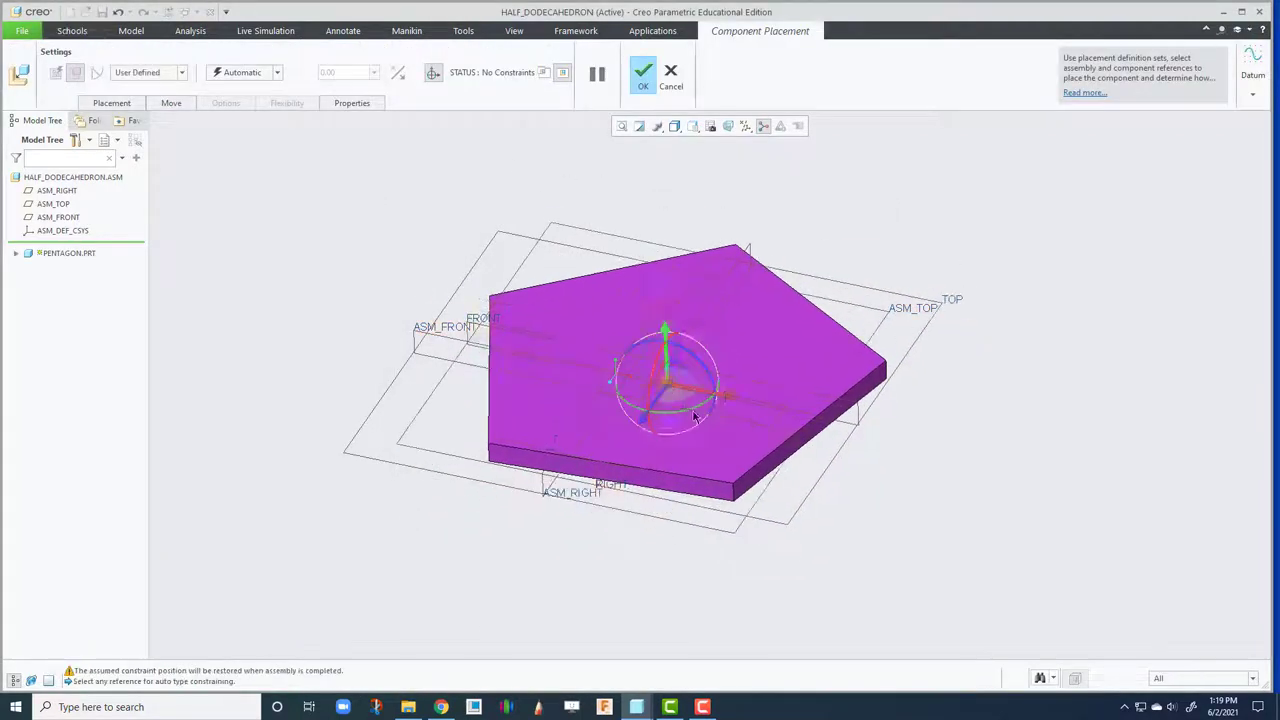
{"action": "left_click", "coordinate": [262, 78]}
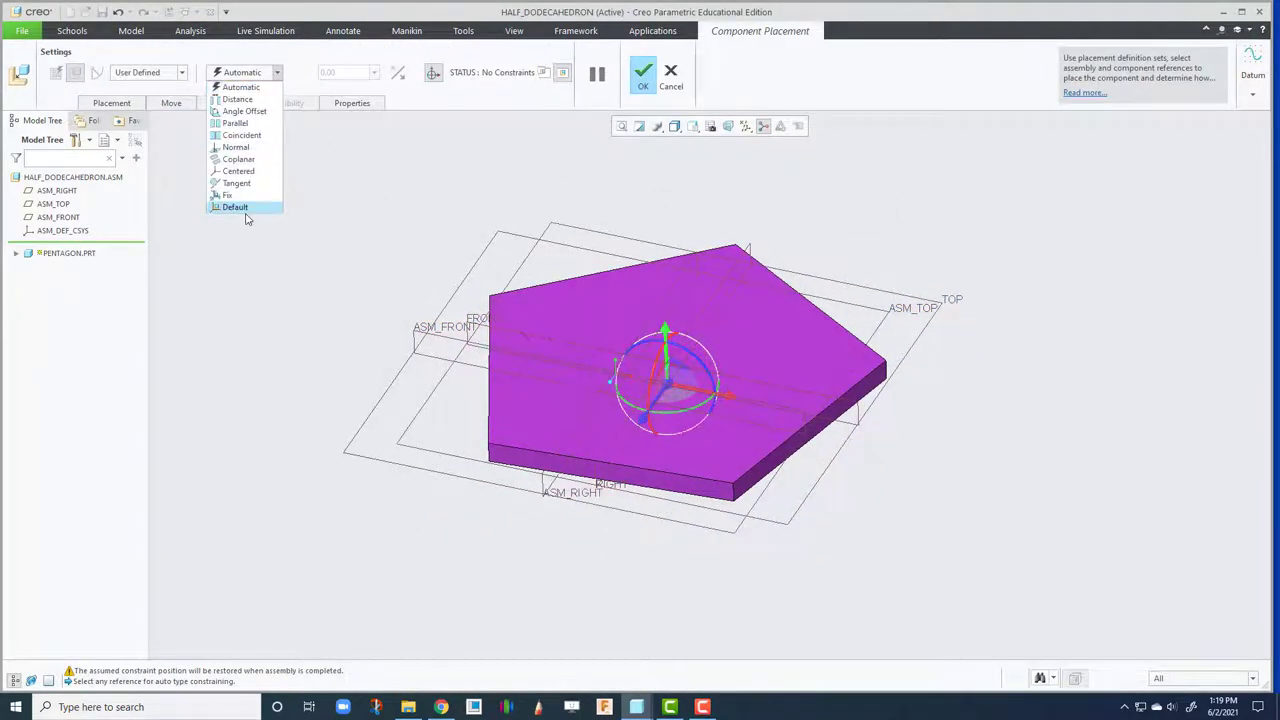
{"action": "left_click", "coordinate": [236, 207]}
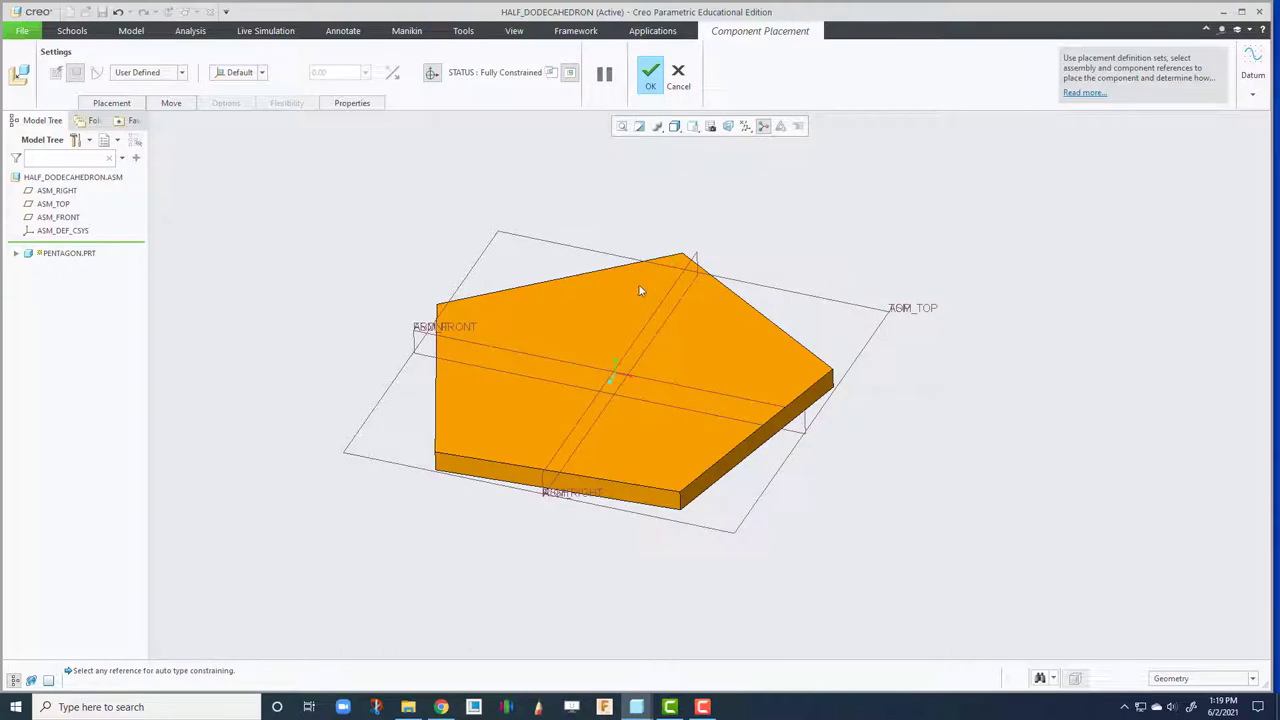
{"action": "middle_click_drag", "start_coordinate": [571, 229], "coordinate": [586, 239]}
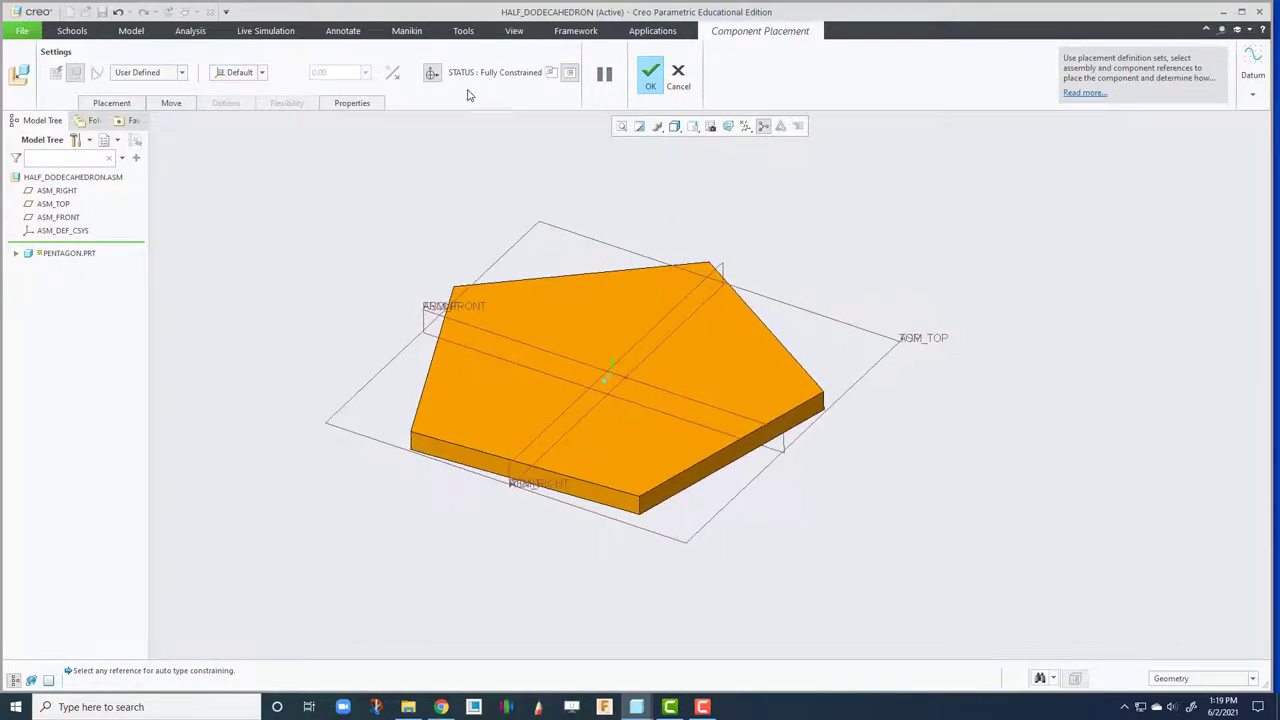
{"action": "left_click", "coordinate": [650, 72]}
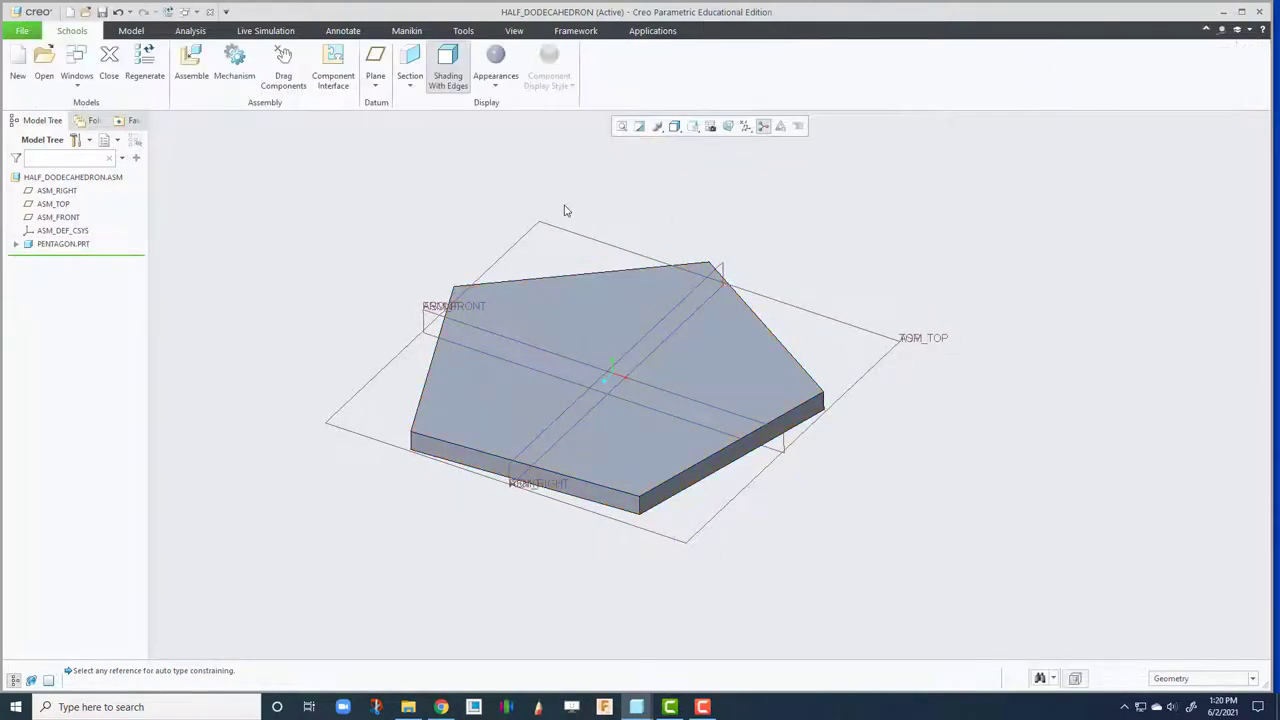
Insert a second copy of pentagon.prt from the session beside the base plate and rotate it roughly upright.
{"action": "left_click", "coordinate": [191, 65]}
{"action": "left_click", "coordinate": [425, 280]}
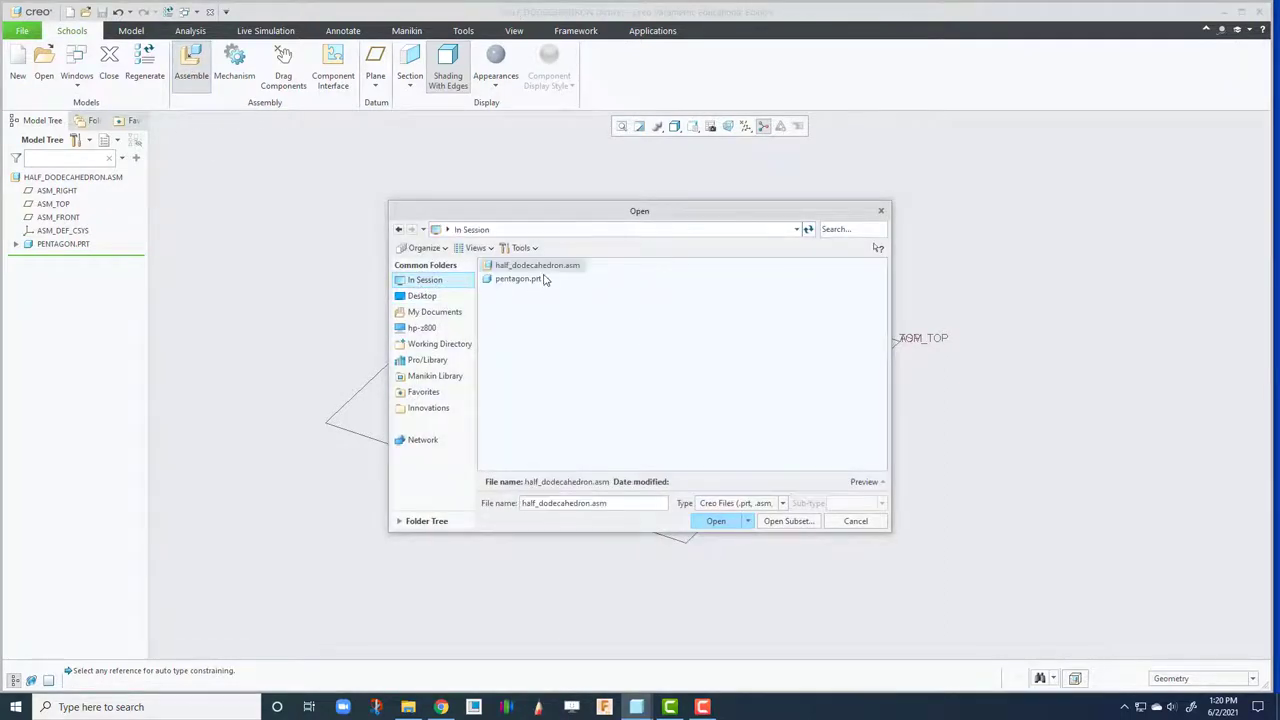
{"action": "double_click", "coordinate": [528, 281]}
{"action": "left_click", "coordinate": [714, 306]}
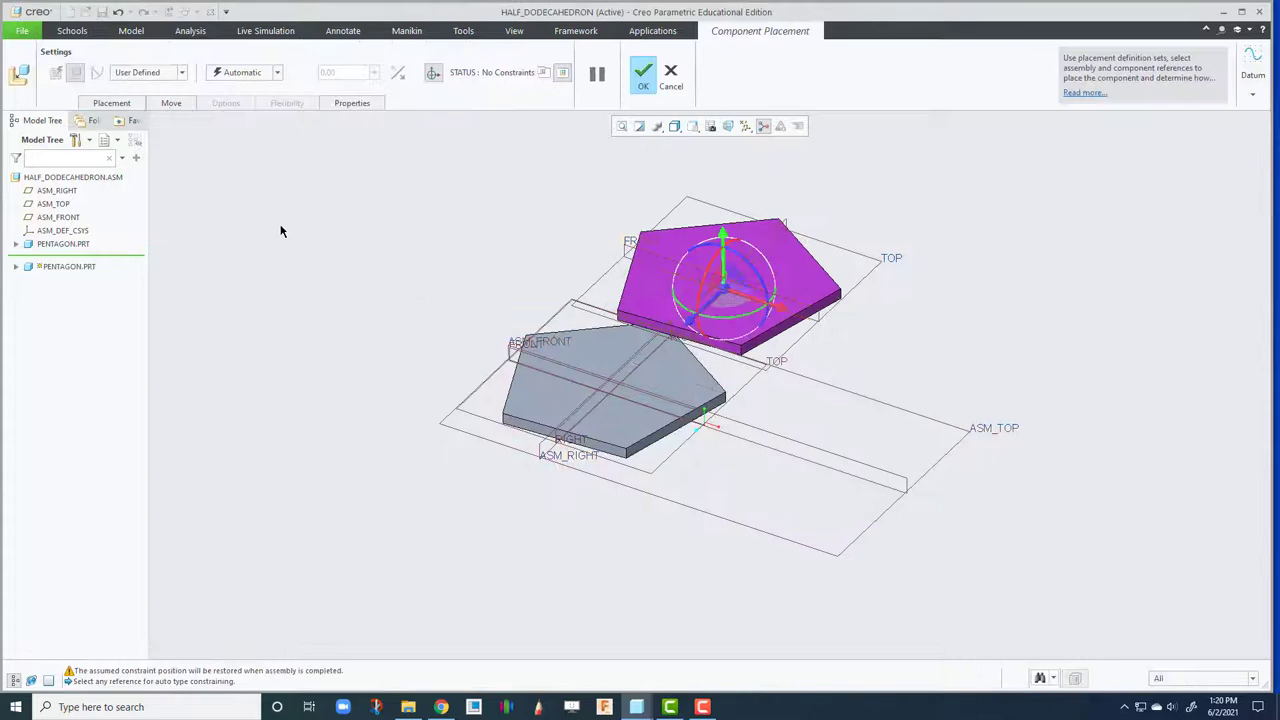
{"action": "scroll", "coordinate": [658, 330], "scroll_direction": "up", "scroll_amount": 2}
{"action": "scroll", "coordinate": [658, 330], "scroll_direction": "up", "scroll_amount": 3}
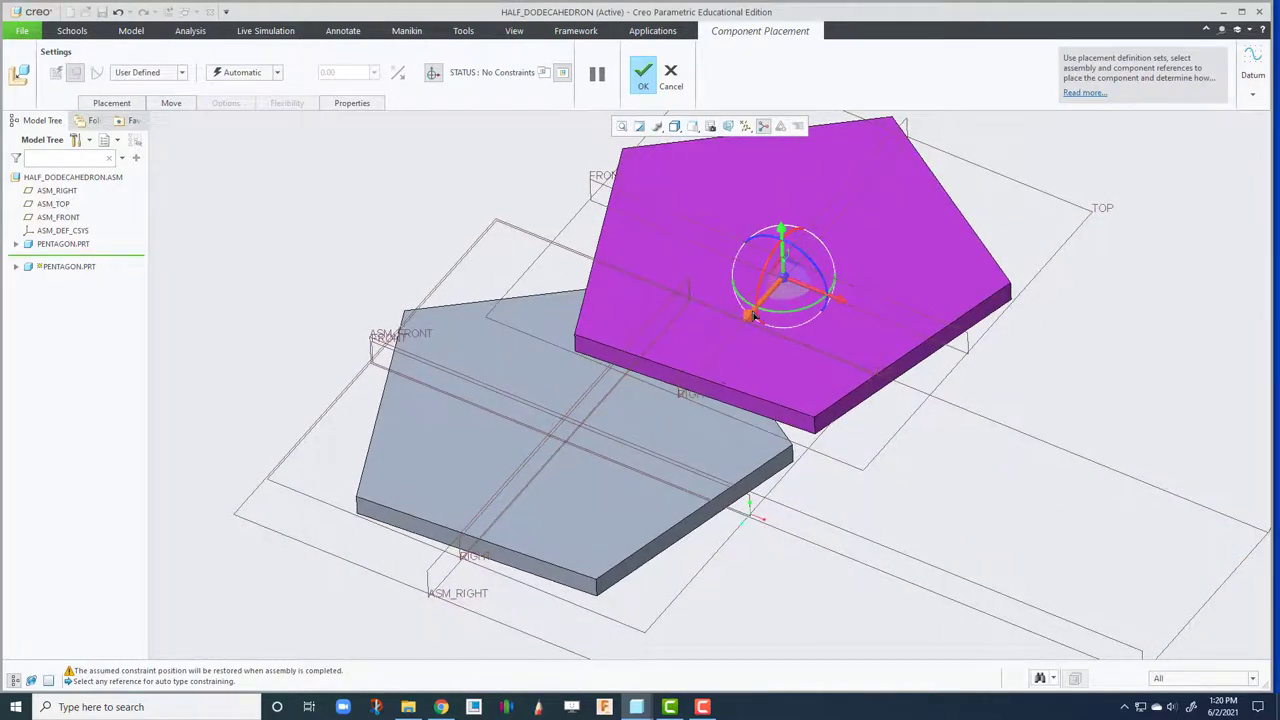
{"action": "left_click_drag", "start_coordinate": [753, 316], "coordinate": [708, 356]}
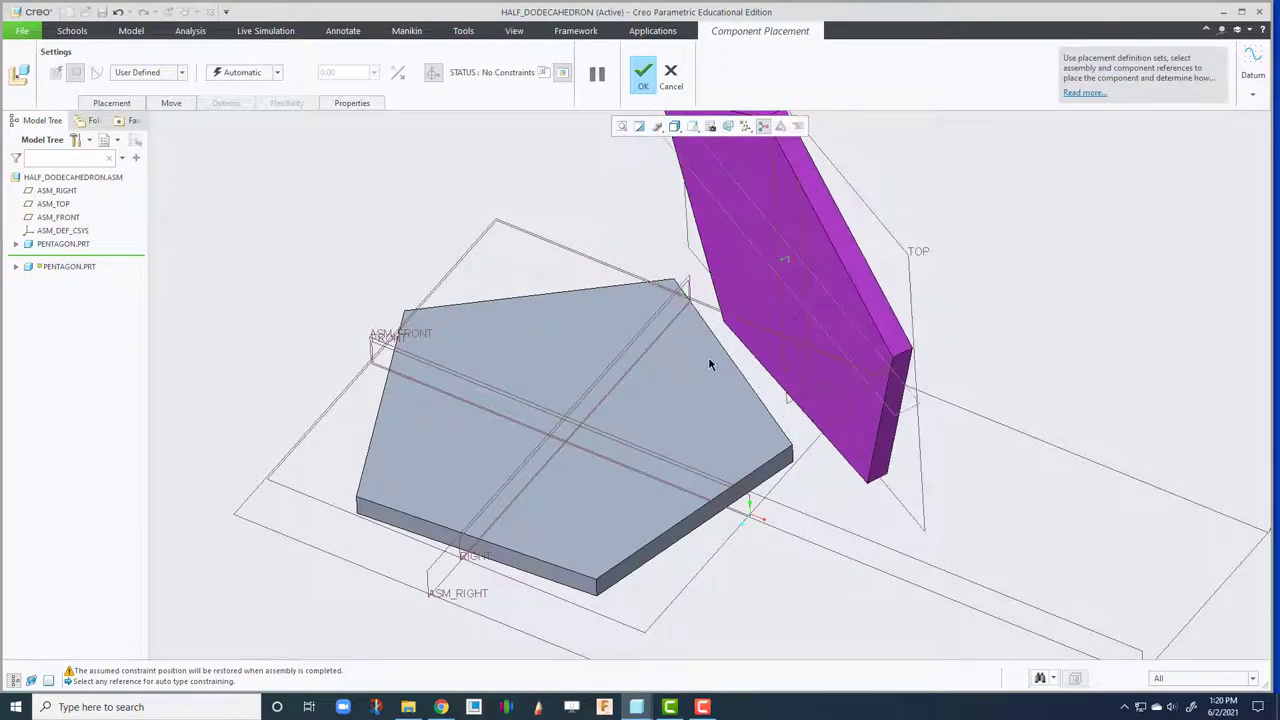
Make the lower edge of the upright pentagon coincident with the adjacent upper edge of the base plate.
{"action": "scroll", "coordinate": [758, 364], "scroll_direction": "up", "scroll_amount": 2}
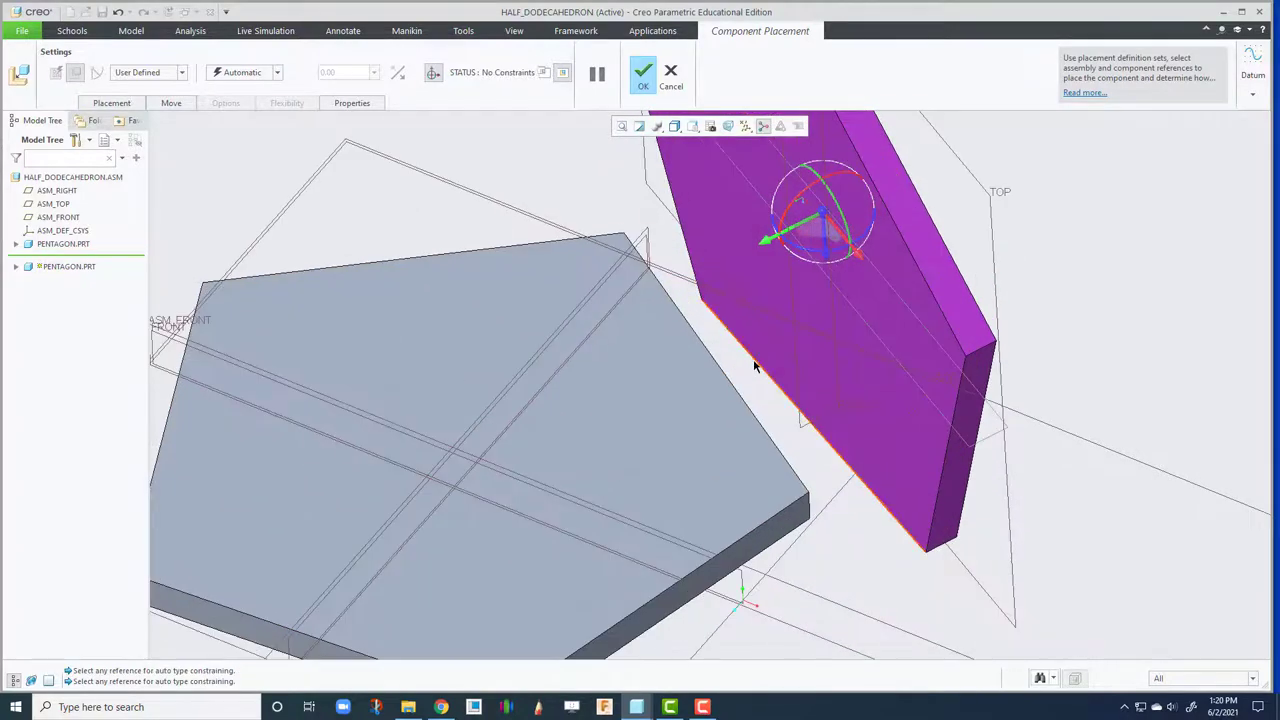
{"action": "left_click", "coordinate": [754, 366]}
{"action": "left_click", "coordinate": [733, 378]}
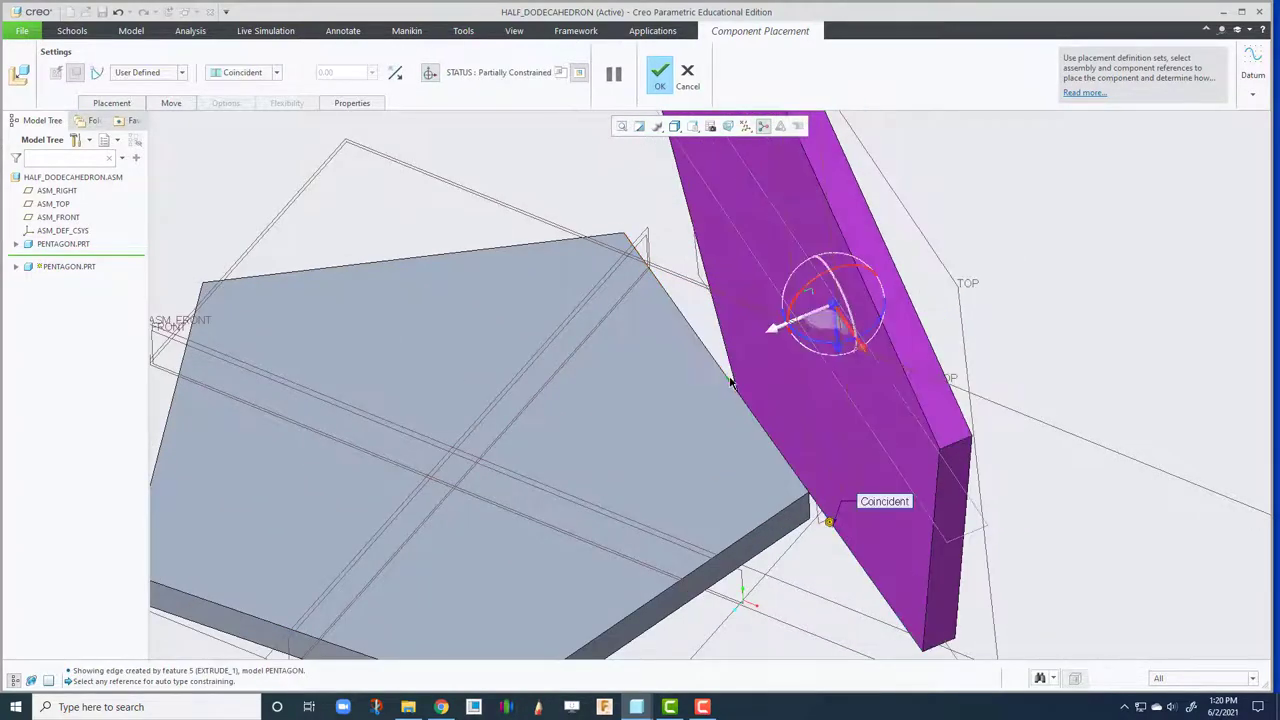
Make the upright pentagon's lower corner coincident with the base plate's corner at the end of the shared edge.
{"action": "scroll", "coordinate": [740, 378], "scroll_direction": "down", "scroll_amount": 2}
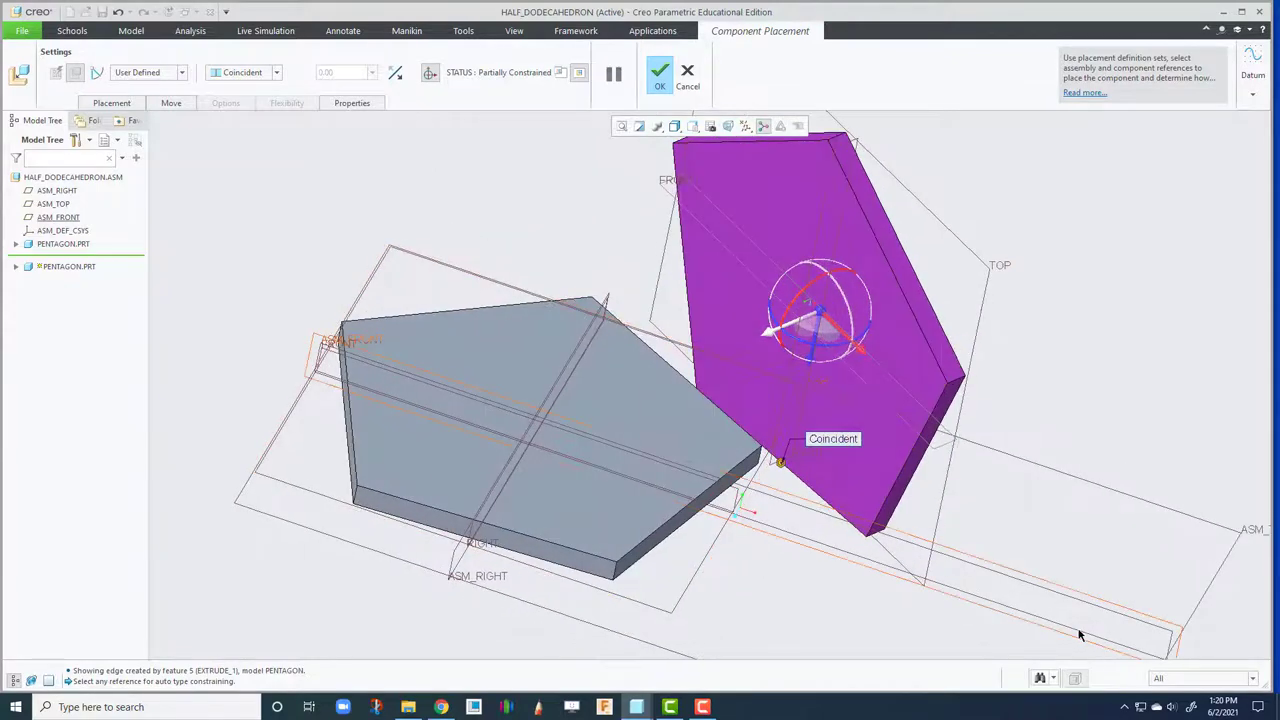
{"action": "scroll", "coordinate": [715, 438], "scroll_direction": "up", "scroll_amount": 3}
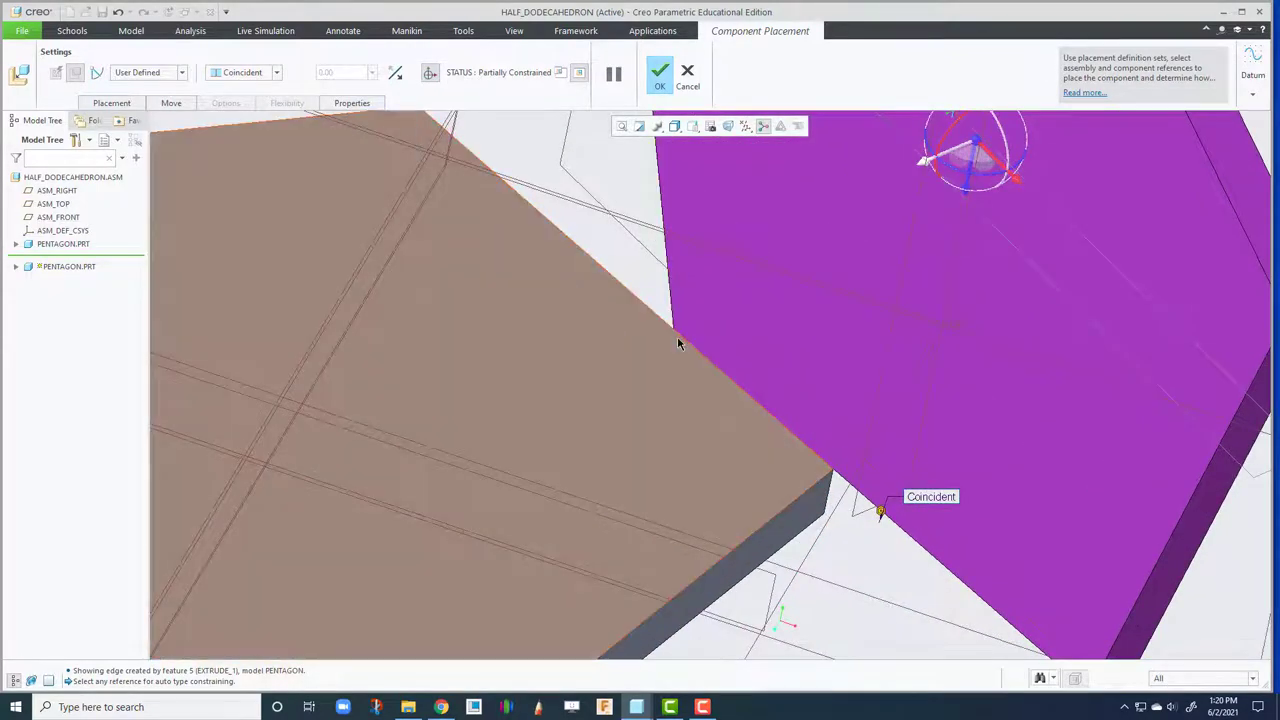
{"action": "scroll", "coordinate": [676, 338], "scroll_direction": "down", "scroll_amount": 3}
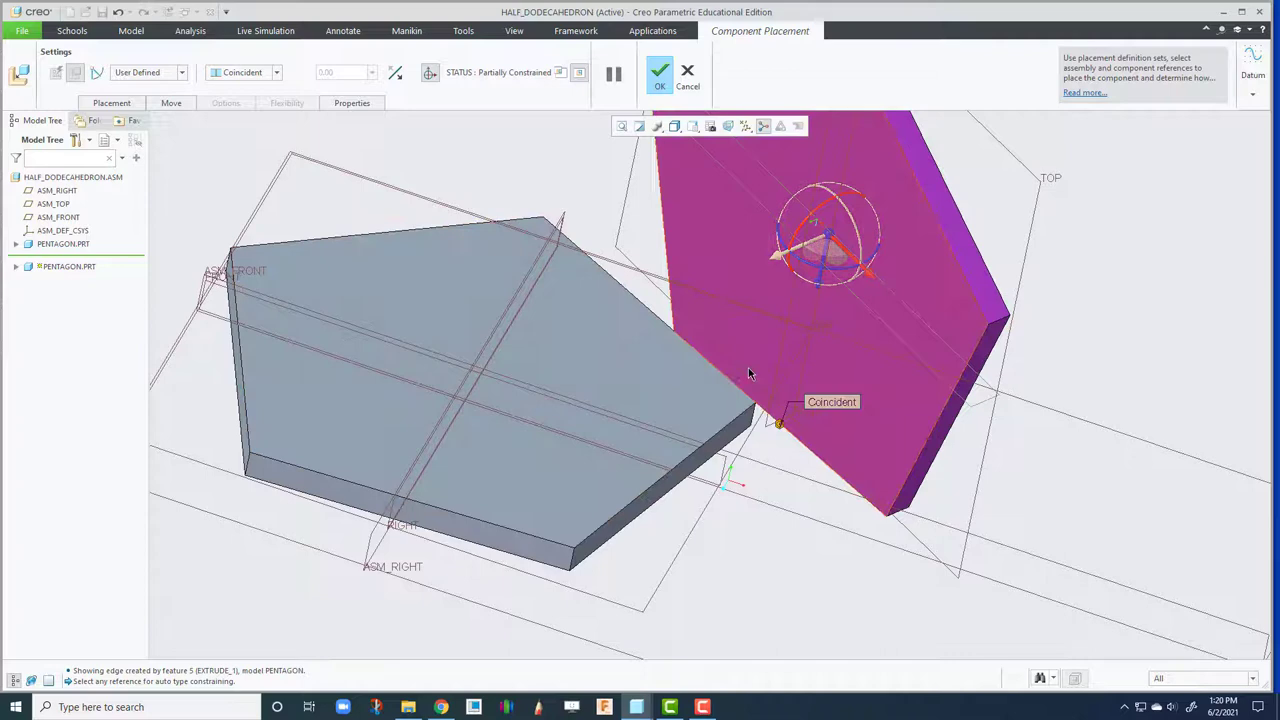
{"action": "scroll", "coordinate": [876, 517], "scroll_direction": "up", "scroll_amount": 3}
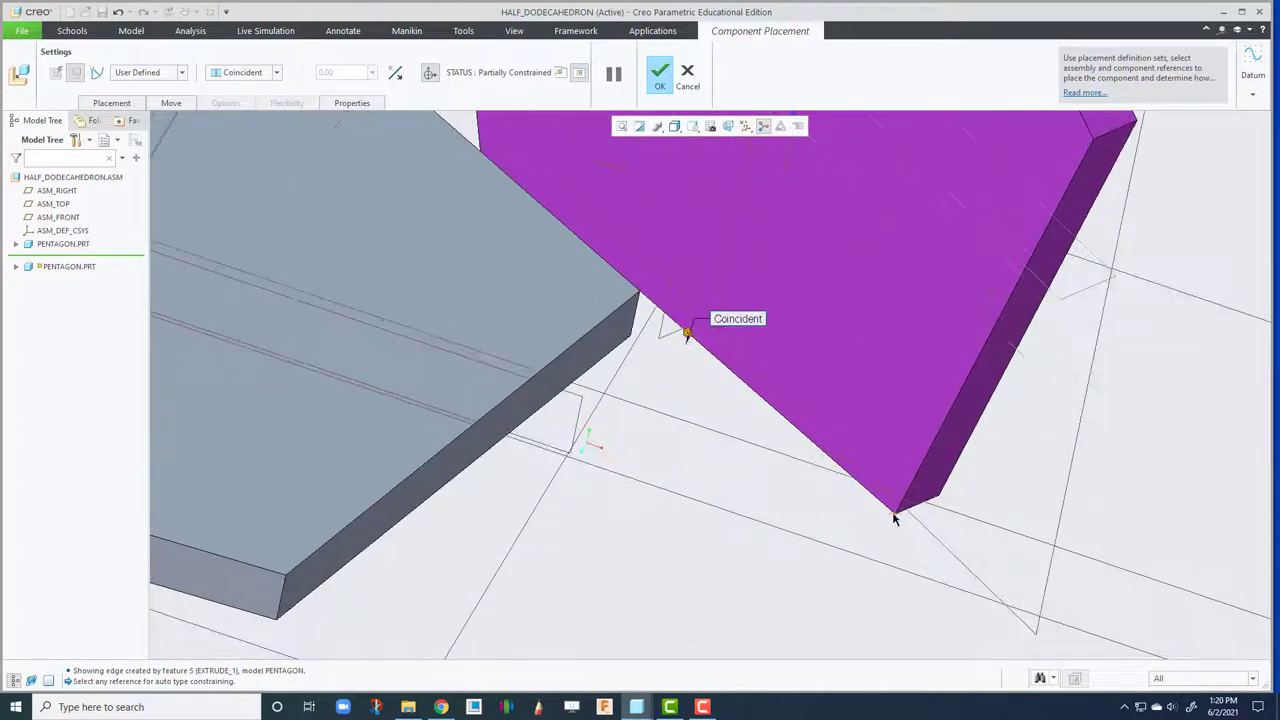
{"action": "left_click", "coordinate": [895, 516]}
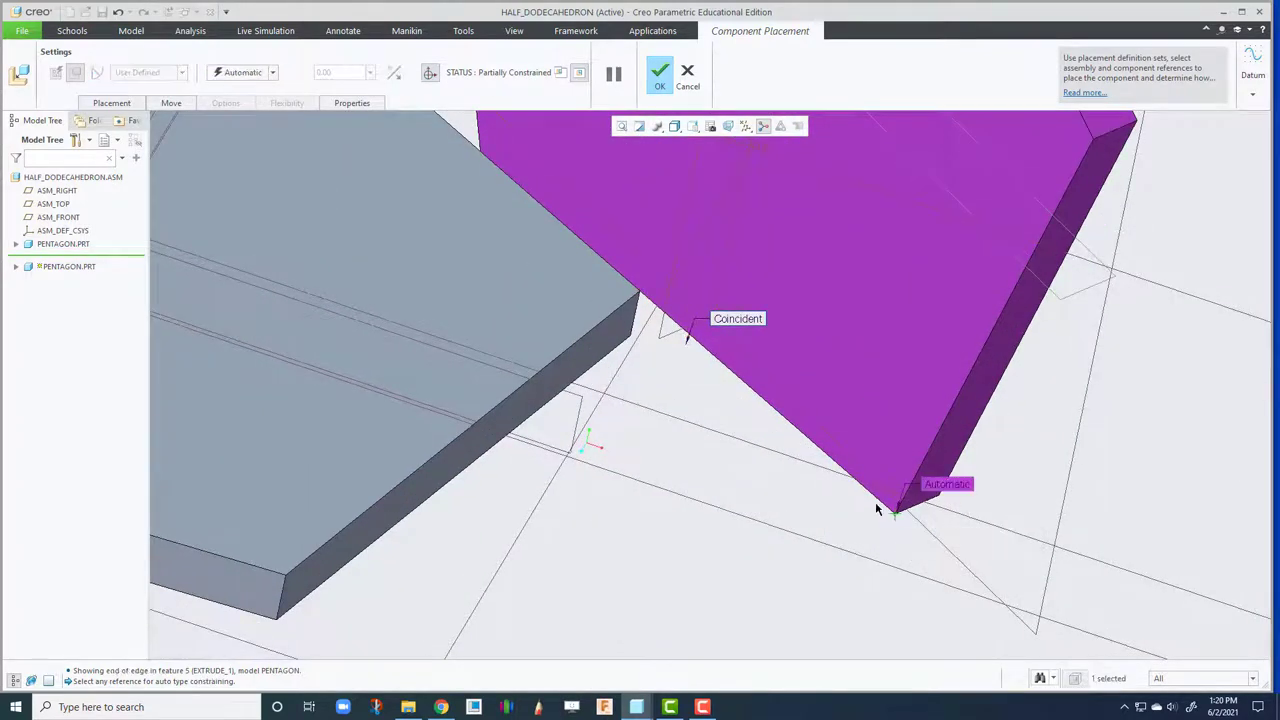
{"action": "left_click", "coordinate": [641, 298]}
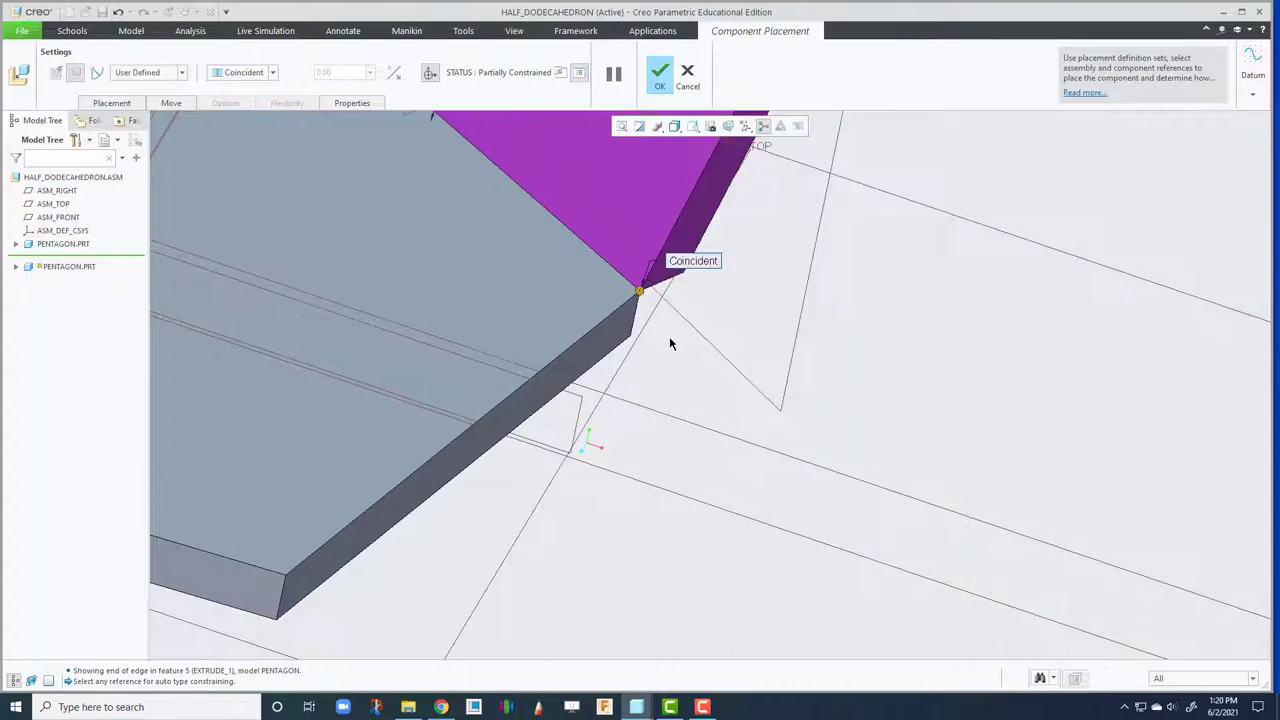
Constrain the inner faces of the two pentagons with an Angle Offset of 116.565 and finish the placement.
{"action": "scroll", "coordinate": [728, 438], "scroll_direction": "down", "scroll_amount": 5}
{"action": "middle_click_drag", "start_coordinate": [660, 430], "coordinate": [700, 468]}
{"action": "middle_click_drag", "start_coordinate": [662, 369], "coordinate": [599, 292]}
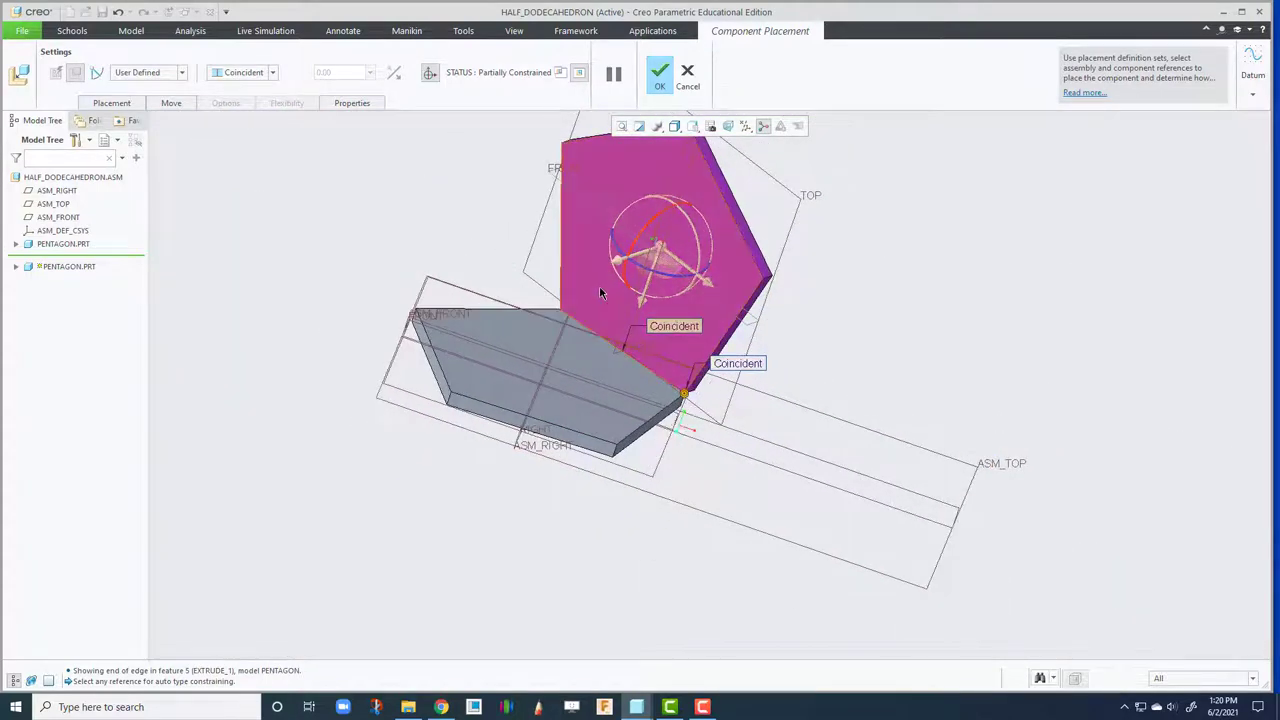
{"action": "left_click", "coordinate": [599, 287]}
{"action": "left_click", "coordinate": [543, 328]}
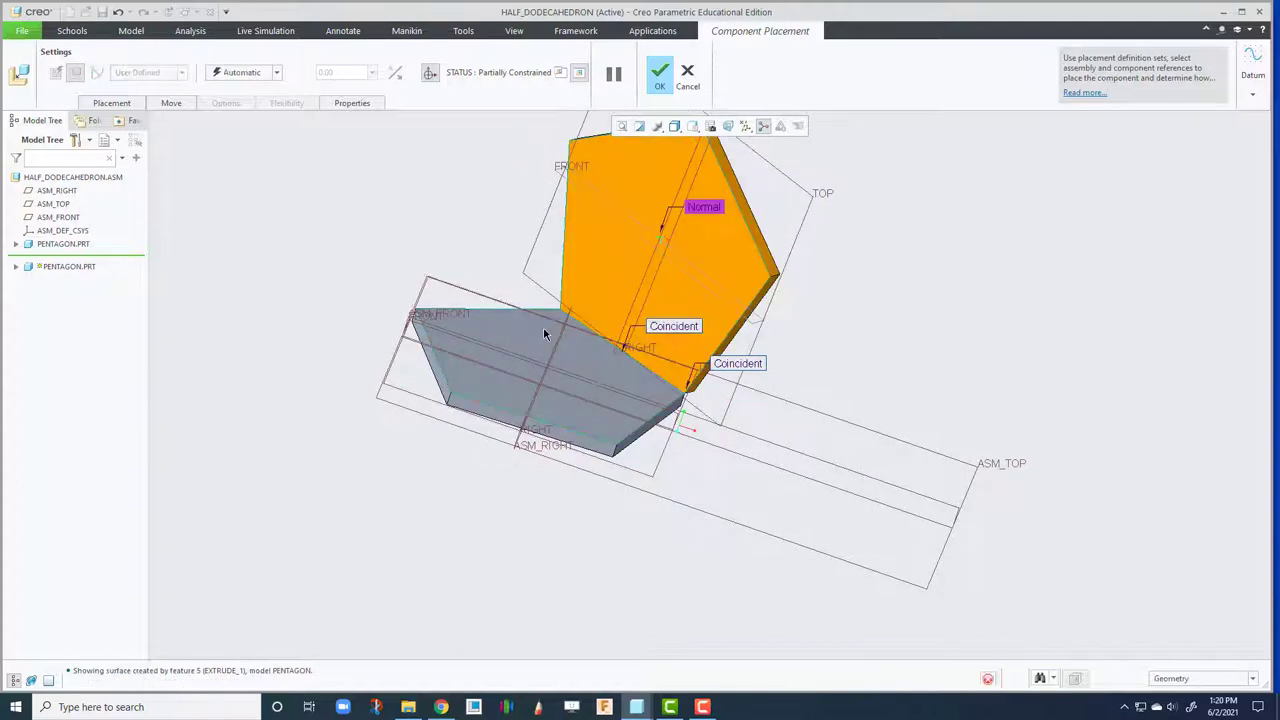
{"action": "left_click", "coordinate": [236, 73]}
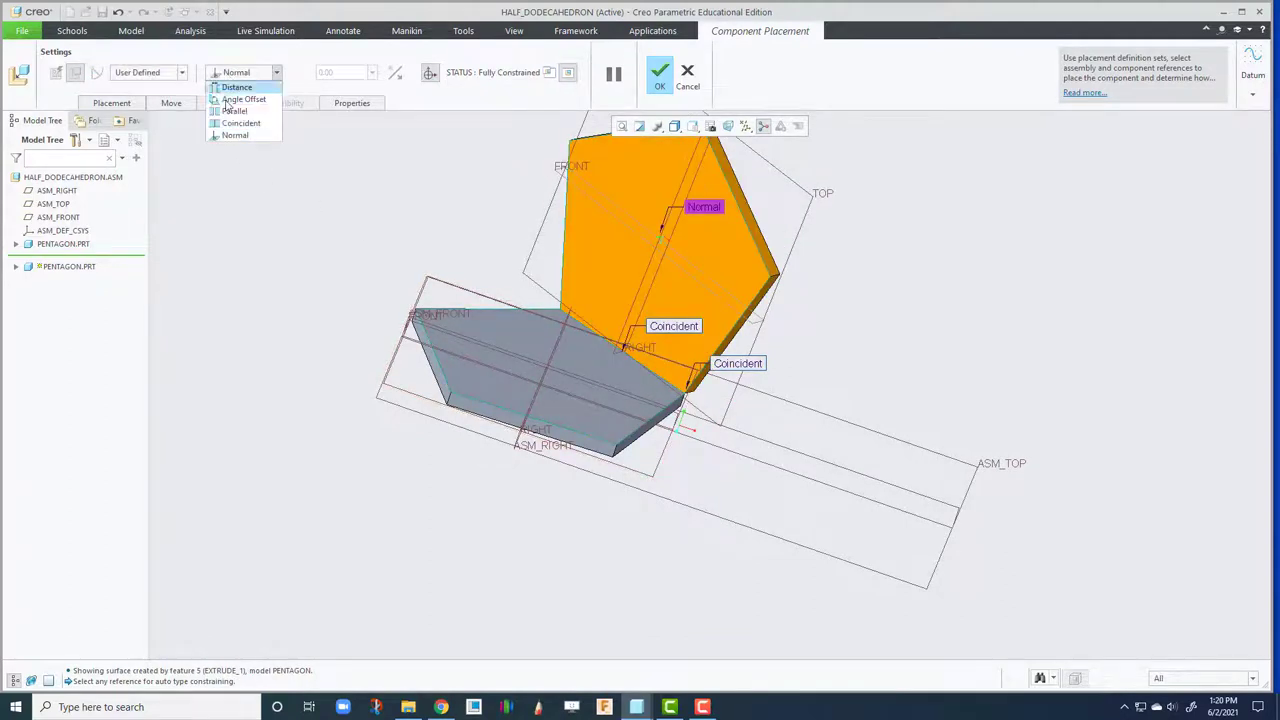
{"action": "left_click", "coordinate": [240, 99]}
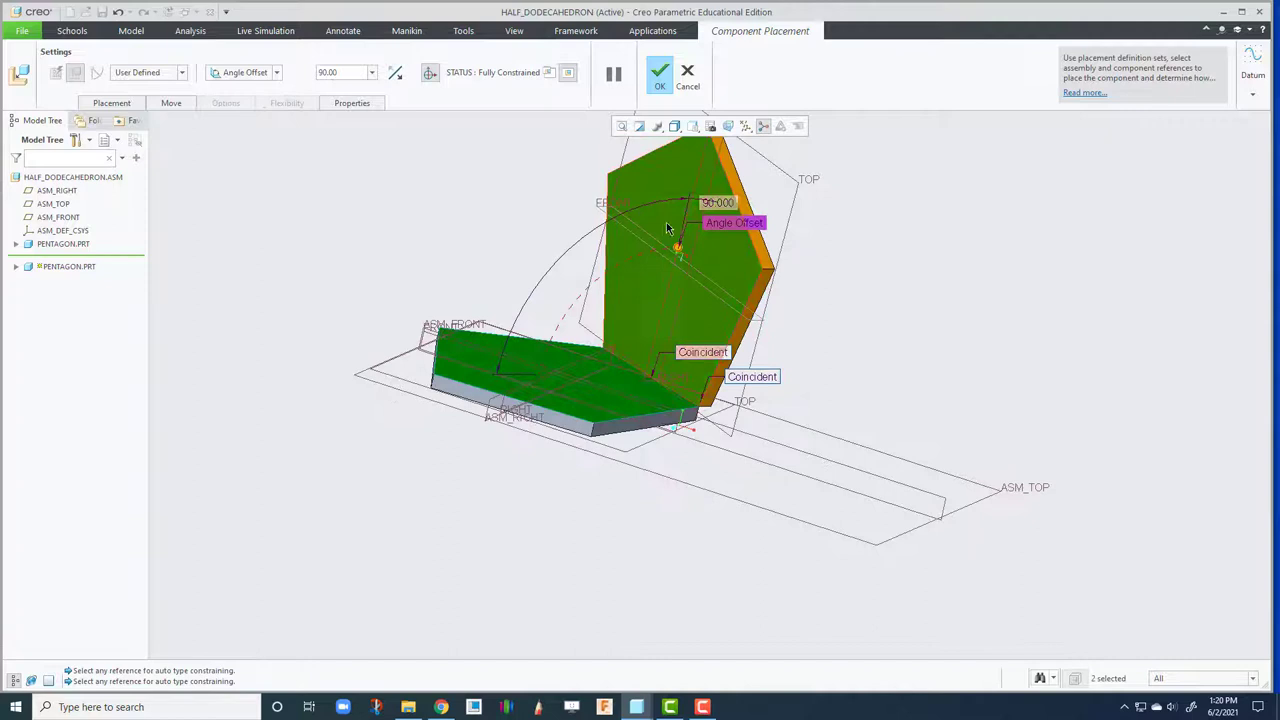
{"action": "double_click", "coordinate": [715, 204]}
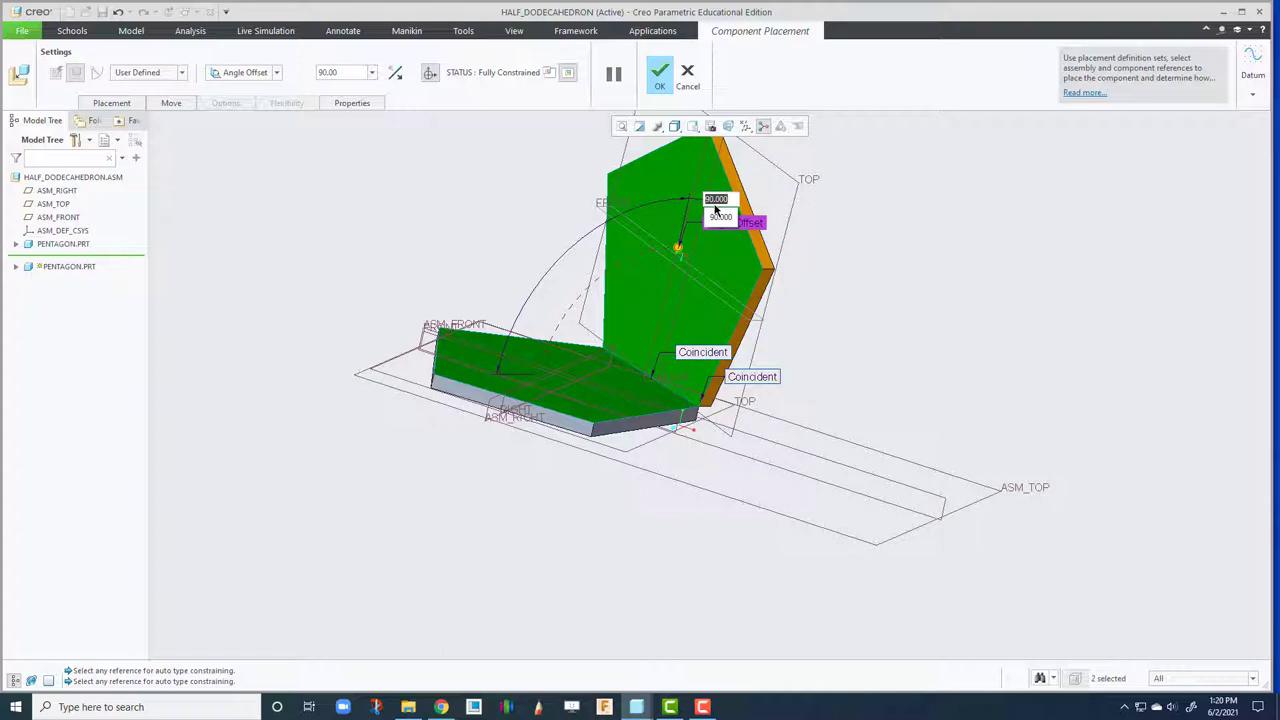
{"action": "type", "text": "116.565"}
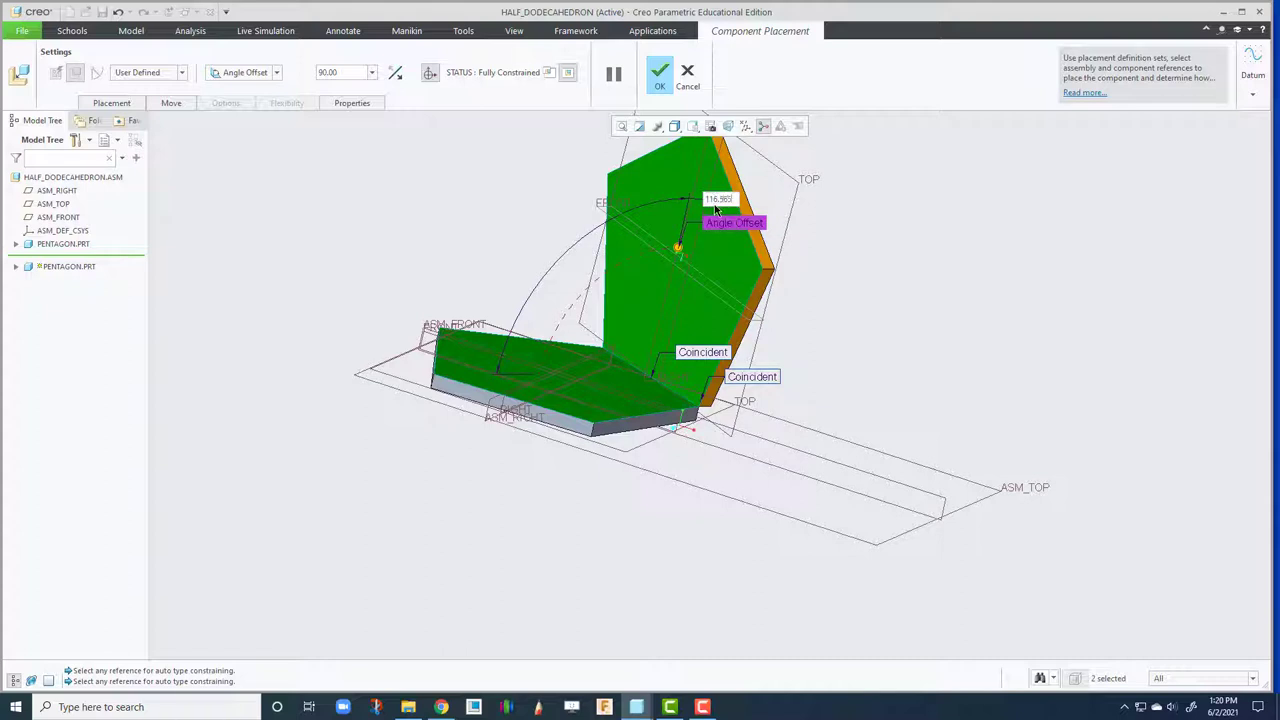
{"action": "key", "text": "Return"}
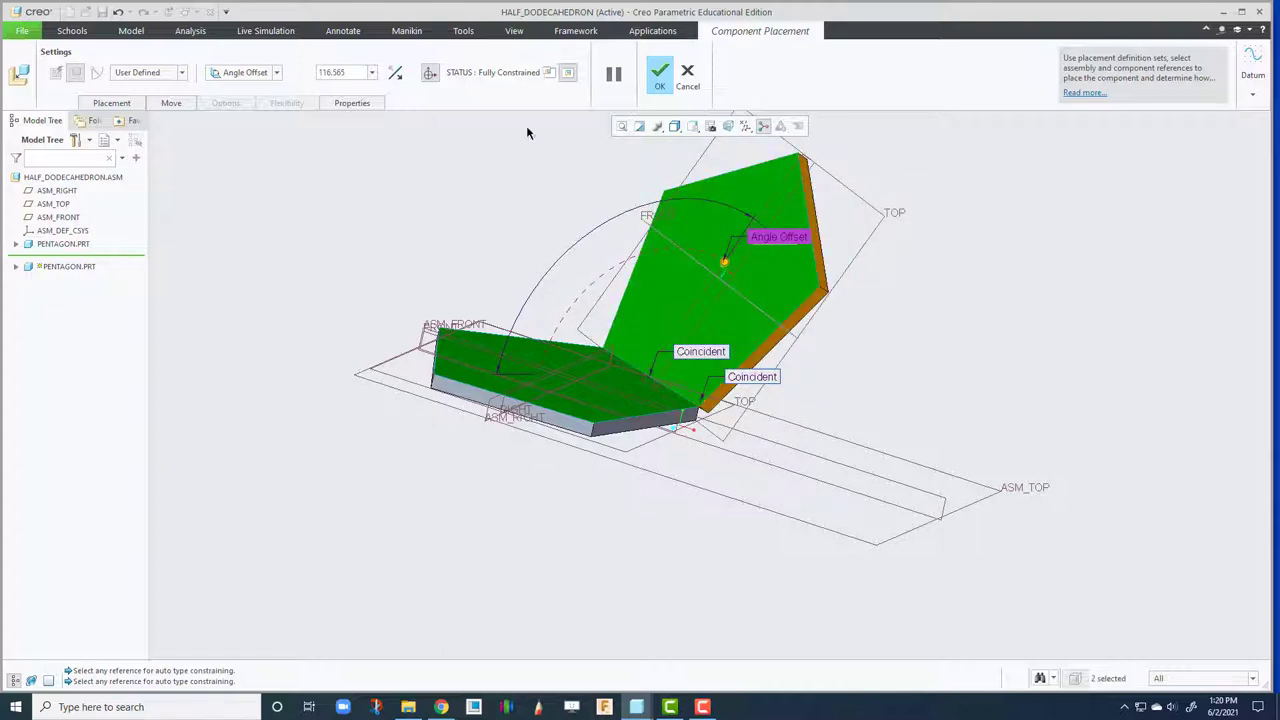
{"action": "left_click", "coordinate": [659, 76]}
Insert a third copy of pentagon.prt from the session and switch its placement from interface to User Defined constraints.
{"action": "middle_click_drag", "start_coordinate": [639, 255], "coordinate": [595, 316]}
{"action": "scroll", "coordinate": [588, 313], "scroll_direction": "up", "scroll_amount": 2}
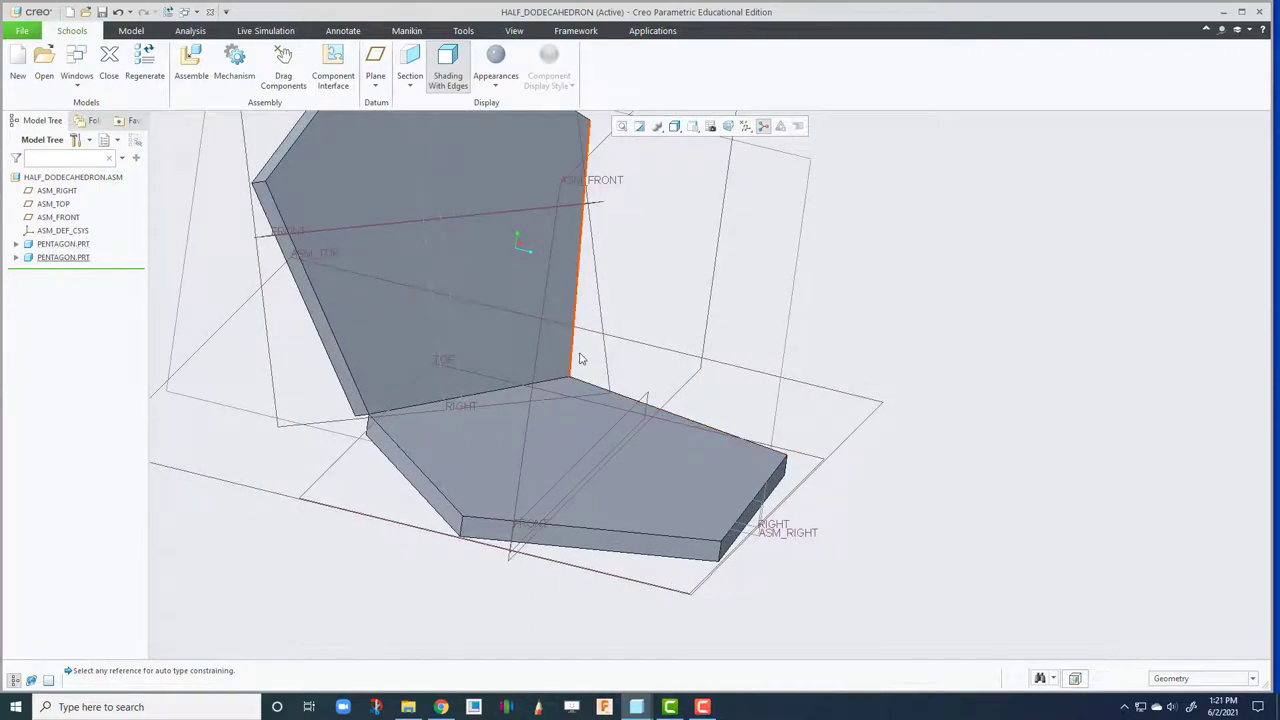
{"action": "middle_click_drag", "start_coordinate": [580, 326], "coordinate": [643, 283]}
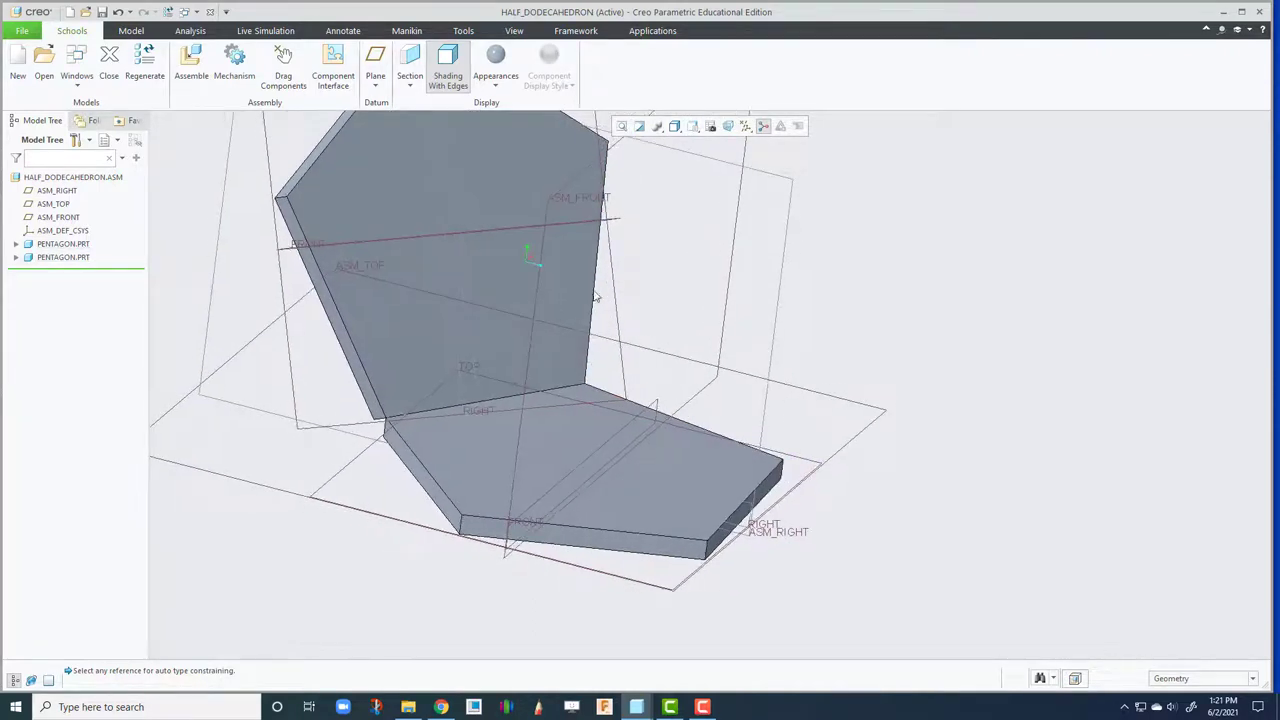
{"action": "left_click", "coordinate": [191, 62]}
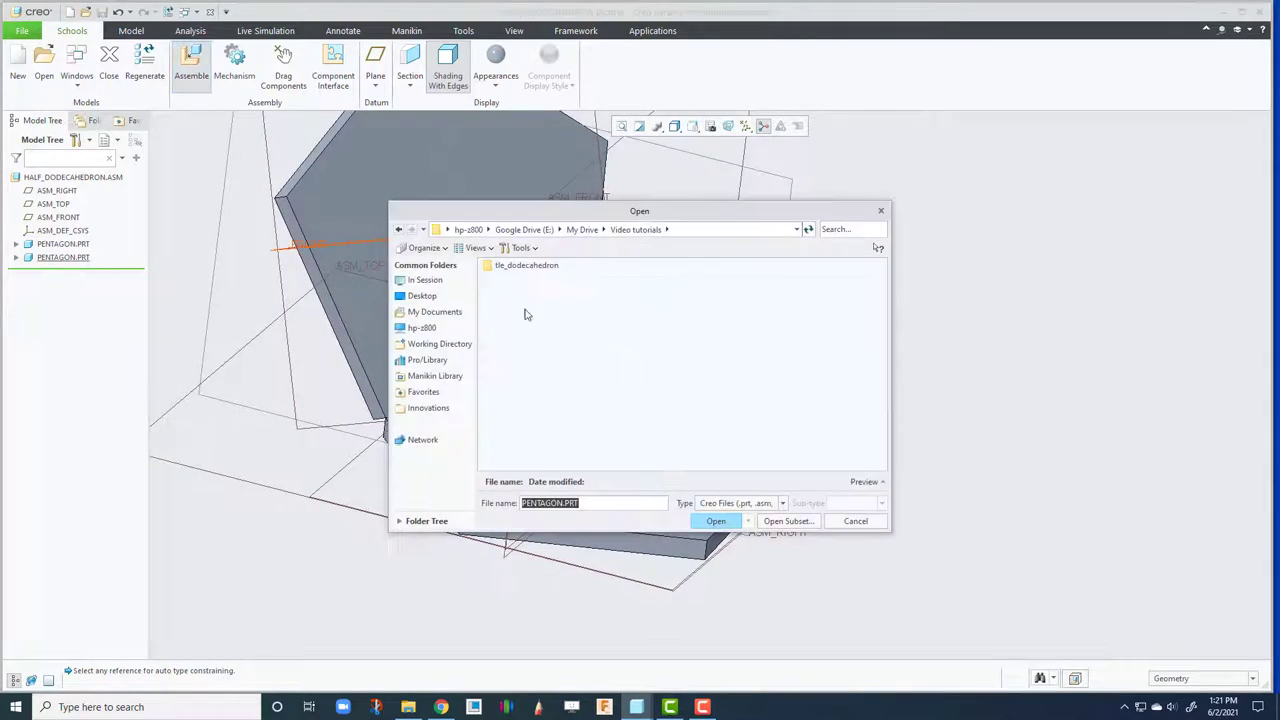
{"action": "left_click", "coordinate": [430, 281]}
{"action": "double_click", "coordinate": [532, 278]}
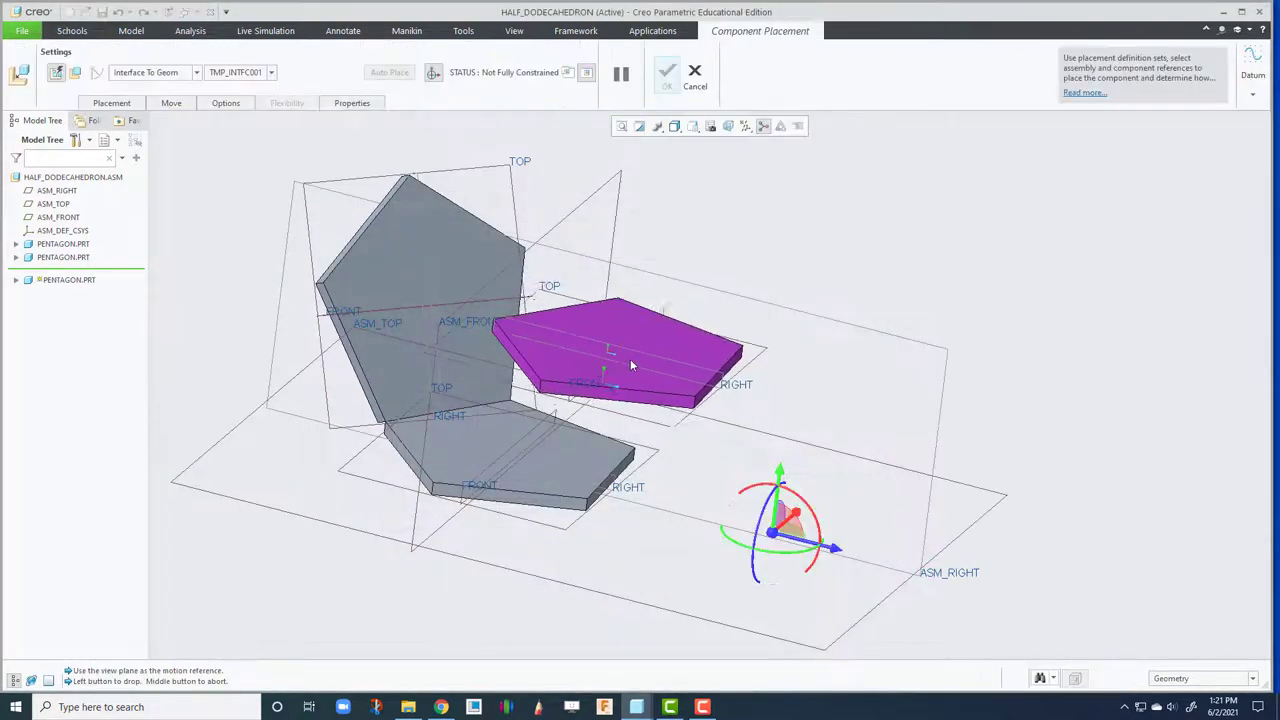
{"action": "middle_click_drag", "start_coordinate": [632, 313], "coordinate": [603, 383]}
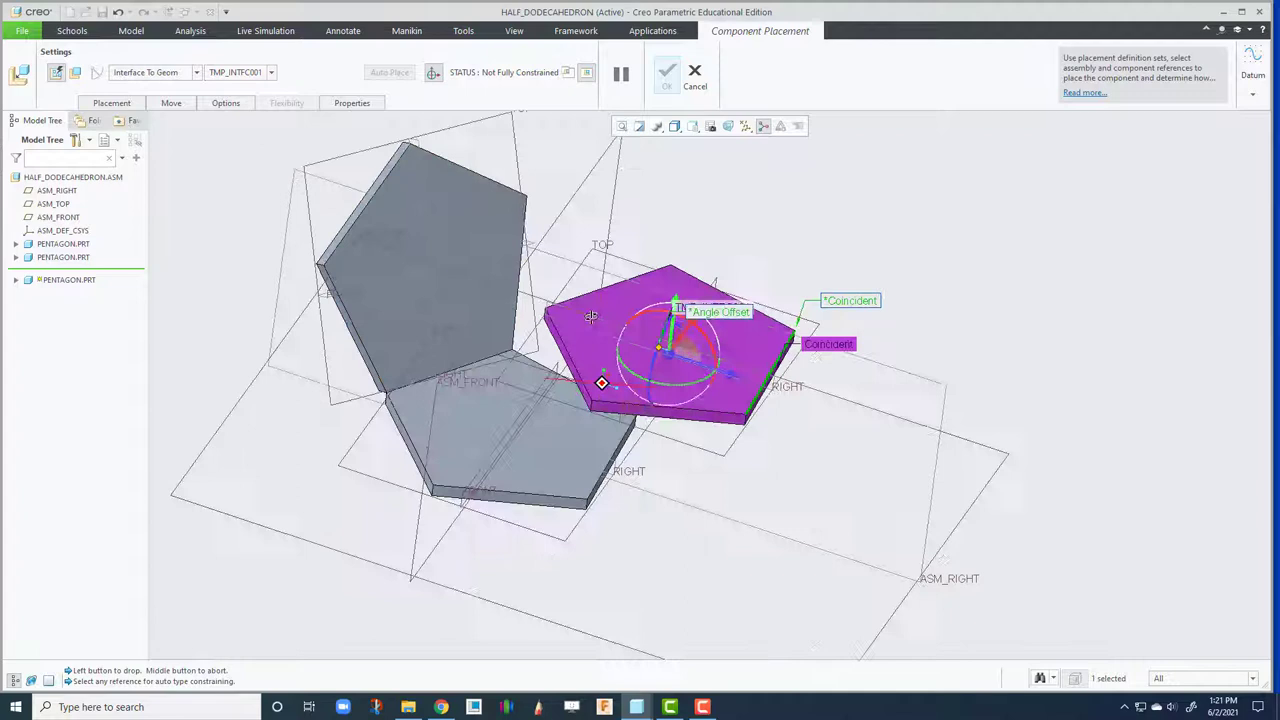
{"action": "left_click", "coordinate": [76, 74]}
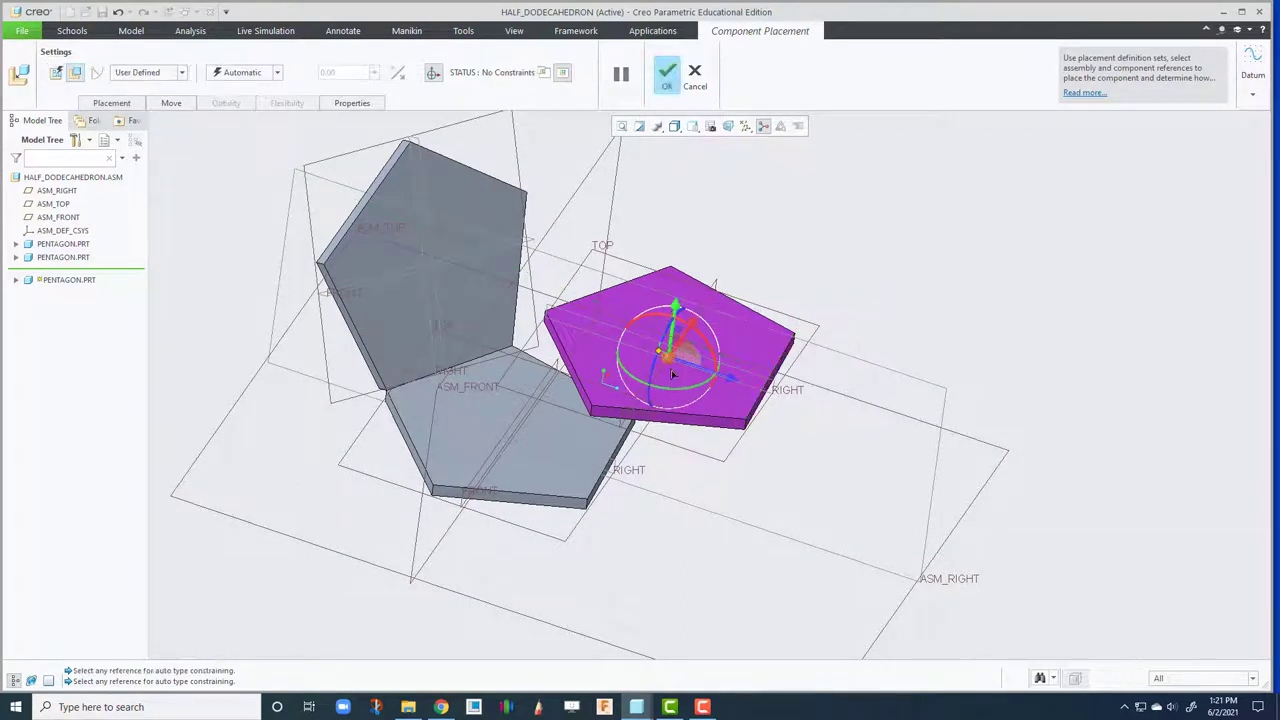
Rotate the third pentagon upright and move it close to the base plate, beside the second pentagon.
{"action": "scroll", "coordinate": [633, 362], "scroll_direction": "down", "scroll_amount": 2}
{"action": "middle_click_drag", "start_coordinate": [634, 350], "coordinate": [619, 415], "text": "ctrl+alt"}
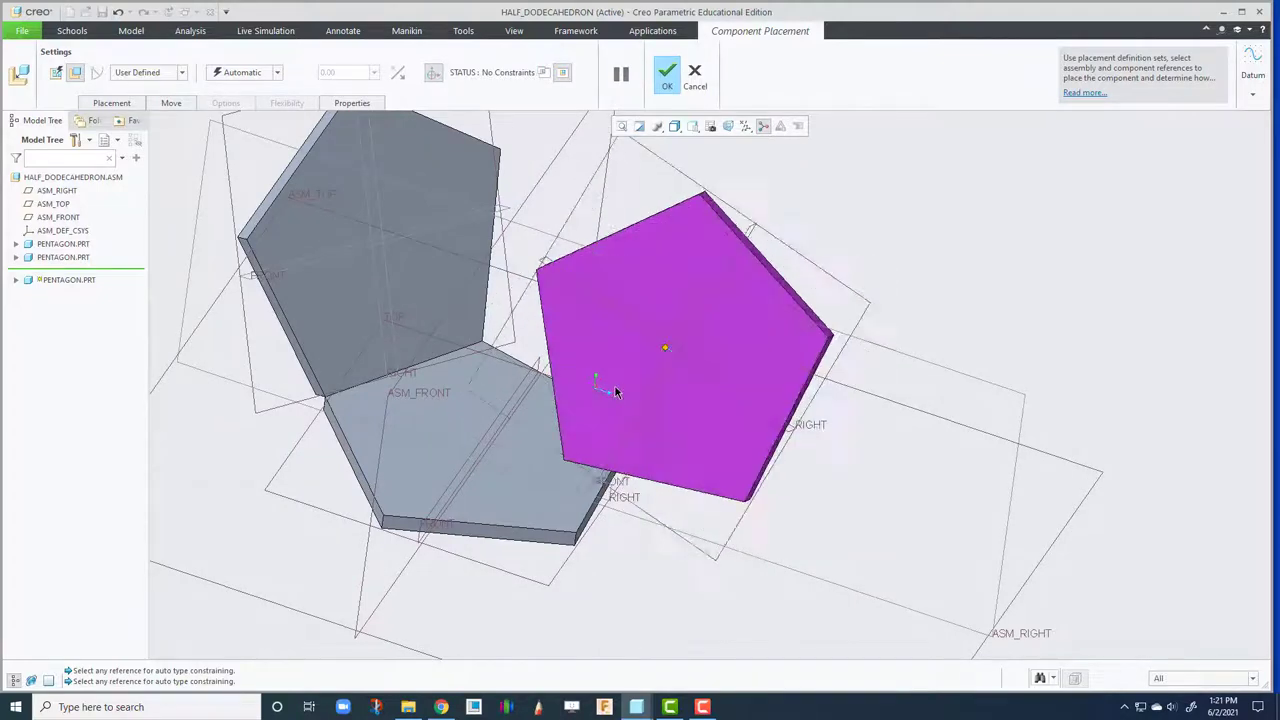
{"action": "middle_click_drag", "start_coordinate": [615, 387], "coordinate": [679, 415], "text": "ctrl+alt"}
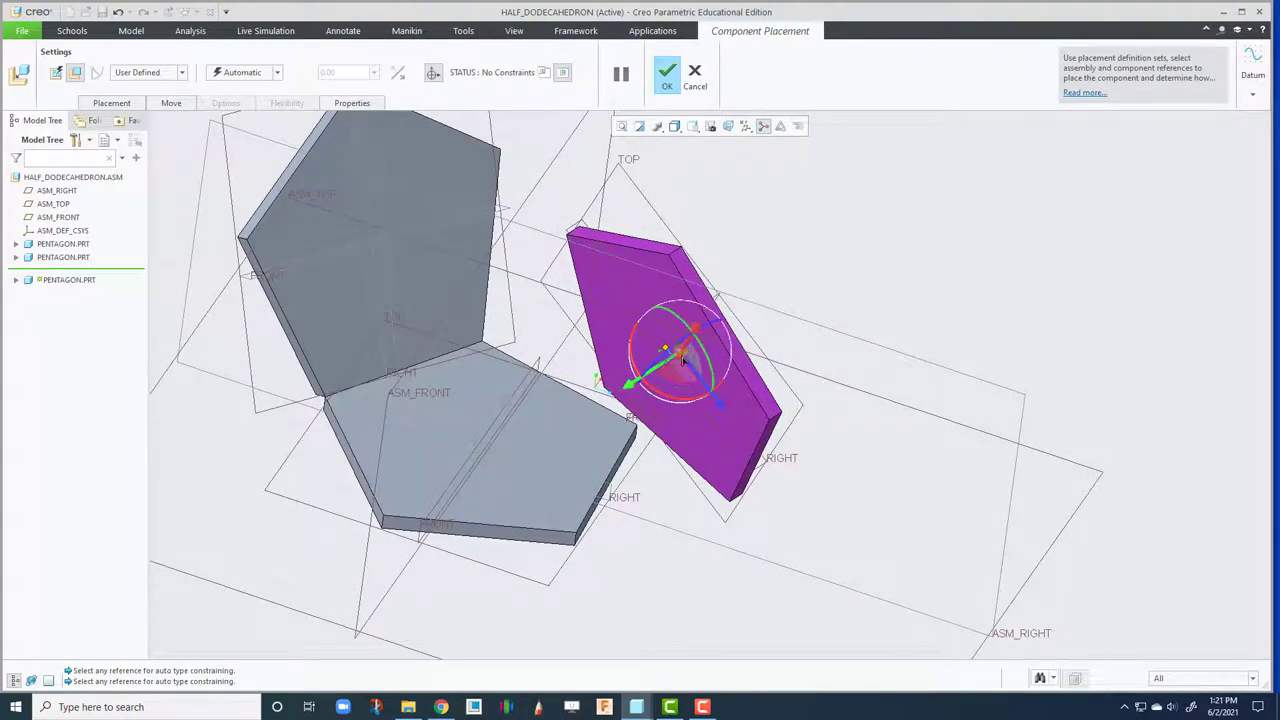
{"action": "left_click_drag", "start_coordinate": [683, 360], "coordinate": [566, 291]}
{"action": "middle_click_drag", "start_coordinate": [603, 470], "coordinate": [582, 370]}
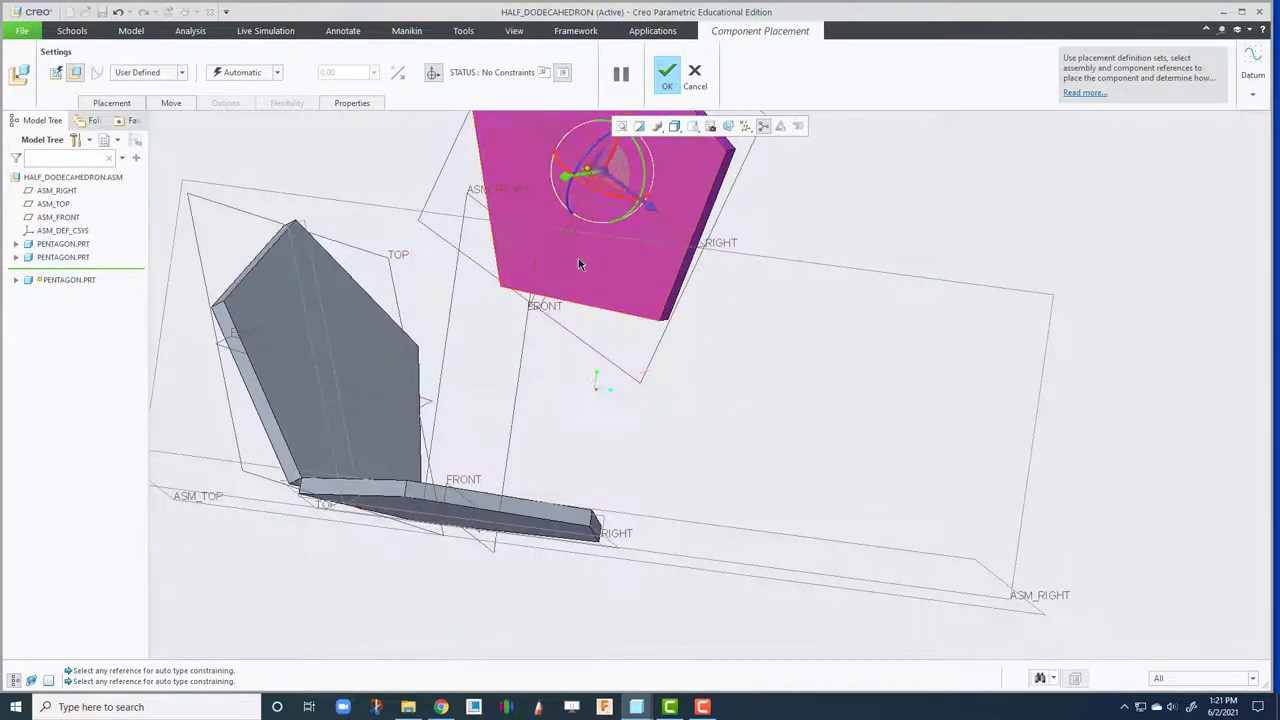
{"action": "left_click_drag", "start_coordinate": [616, 152], "coordinate": [588, 343]}
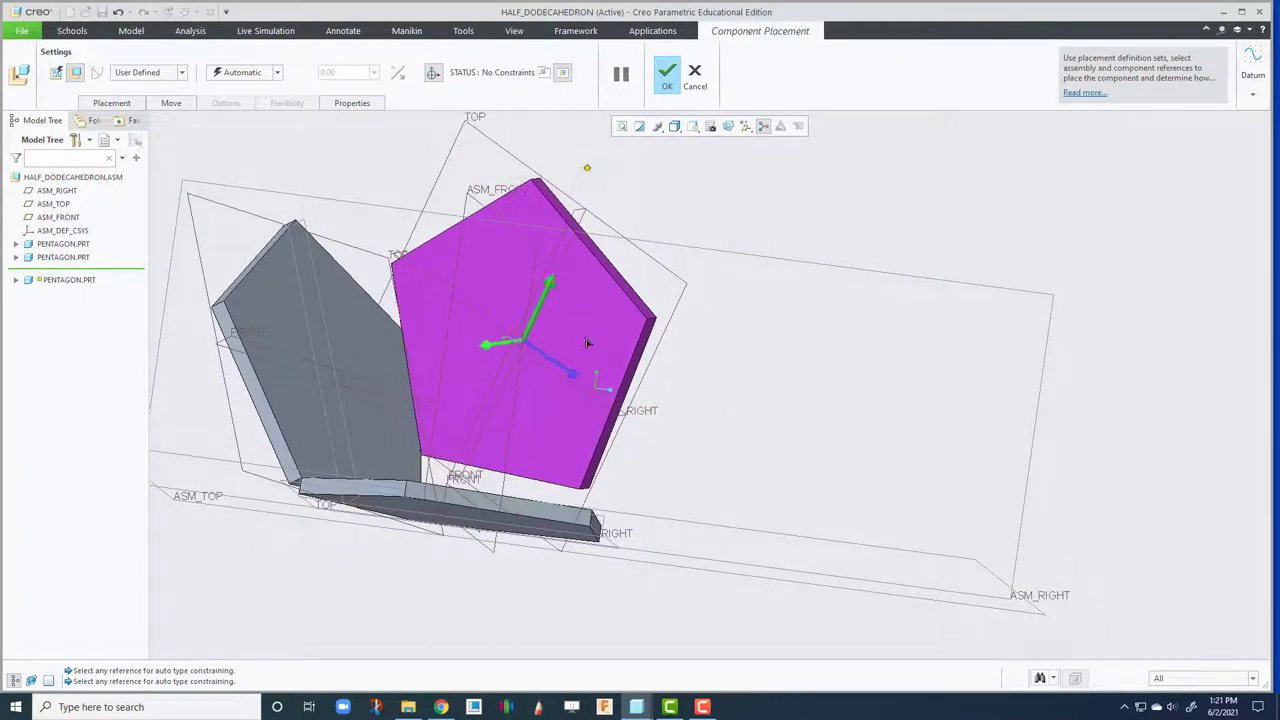
Adjust the third pentagon's position and tilt so its lower edge sits just above the base plate's free edge next to the upright pentagon.
{"action": "scroll", "coordinate": [557, 361], "scroll_direction": "up", "scroll_amount": 2}
{"action": "middle_click_drag", "start_coordinate": [557, 362], "coordinate": [571, 369]}
{"action": "scroll", "coordinate": [583, 364], "scroll_direction": "down", "scroll_amount": 4}
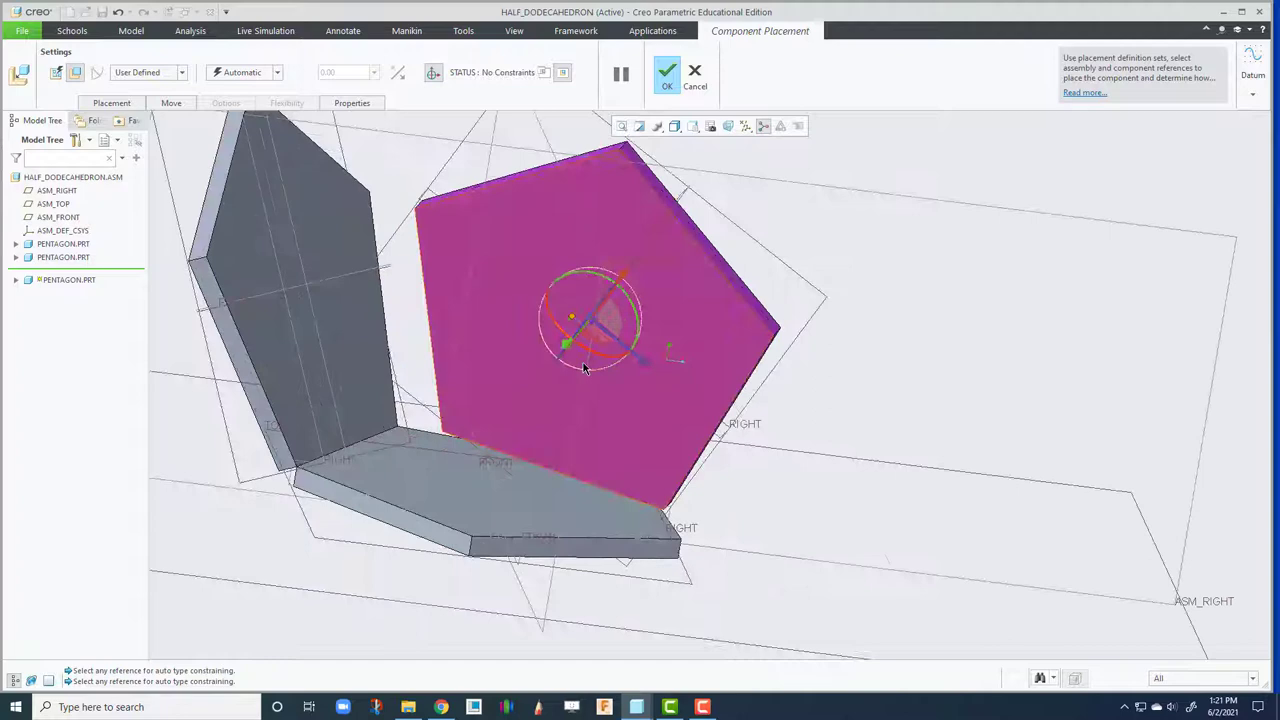
{"action": "left_click_drag", "start_coordinate": [597, 346], "coordinate": [557, 259]}
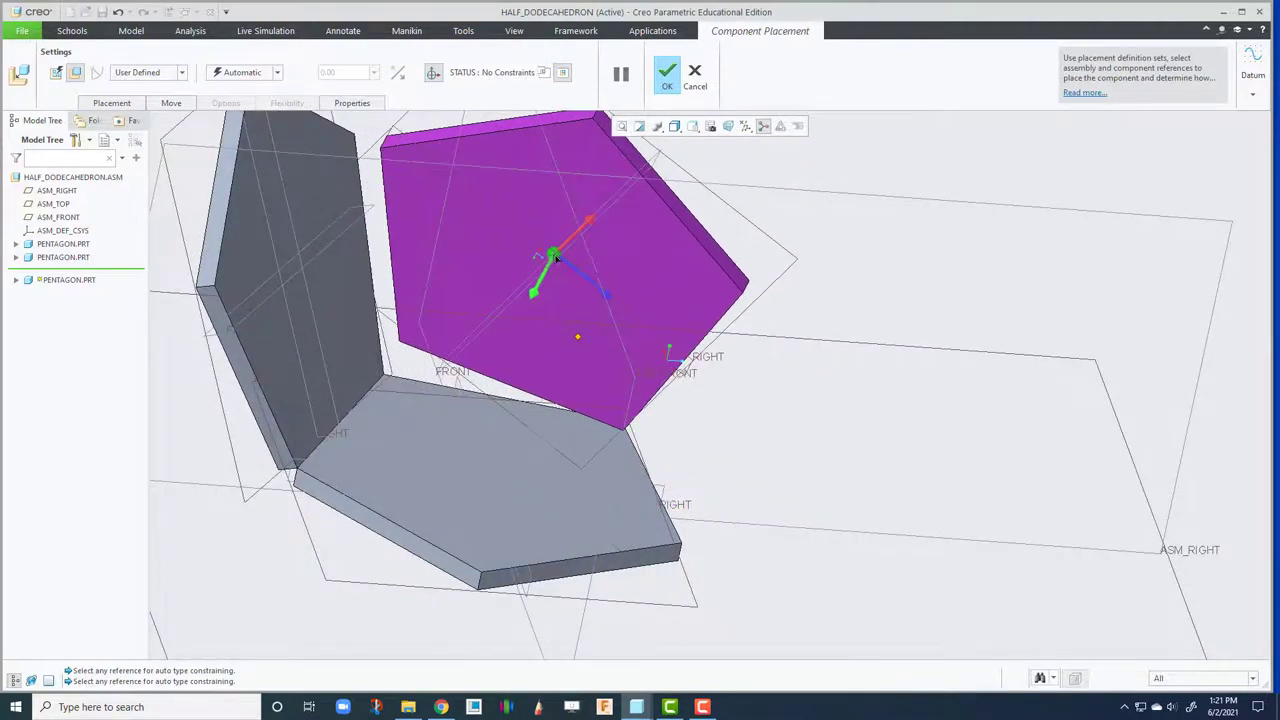
{"action": "middle_click_drag", "start_coordinate": [514, 394], "coordinate": [474, 390]}
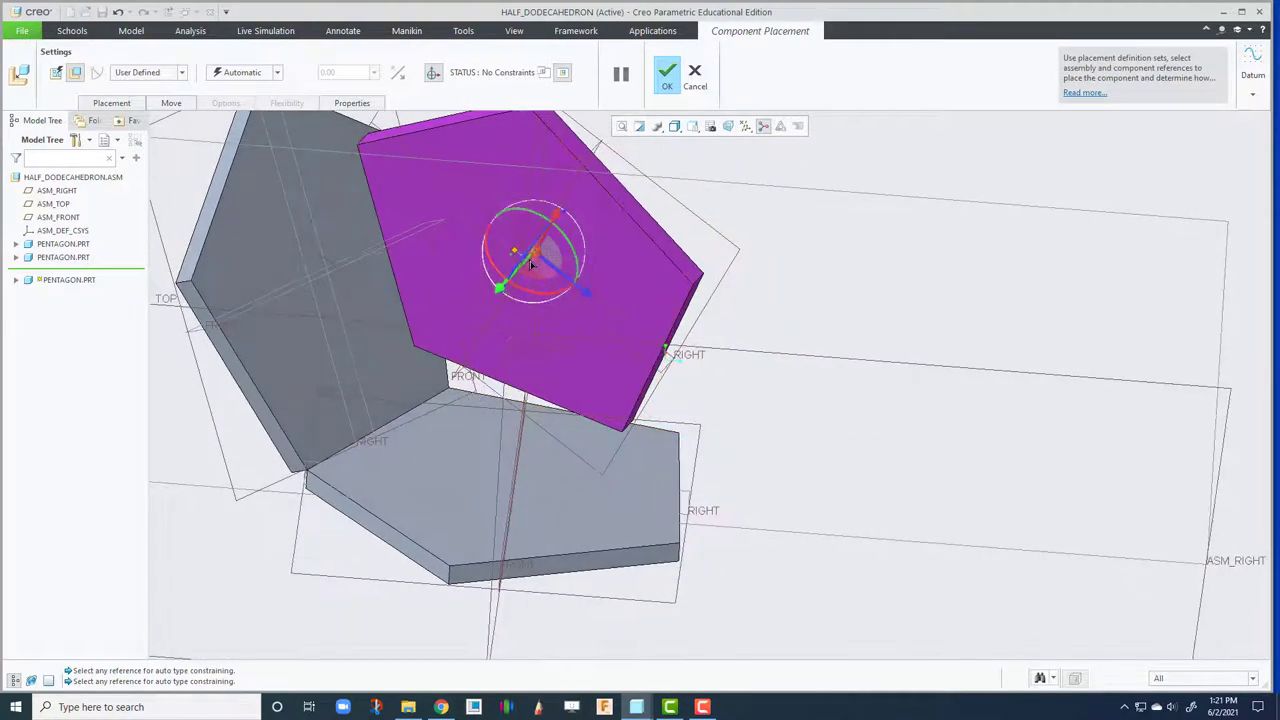
{"action": "middle_click_drag", "start_coordinate": [610, 392], "coordinate": [512, 376]}
{"action": "middle_click_drag", "start_coordinate": [468, 262], "coordinate": [514, 300], "text": "ctrl+alt"}
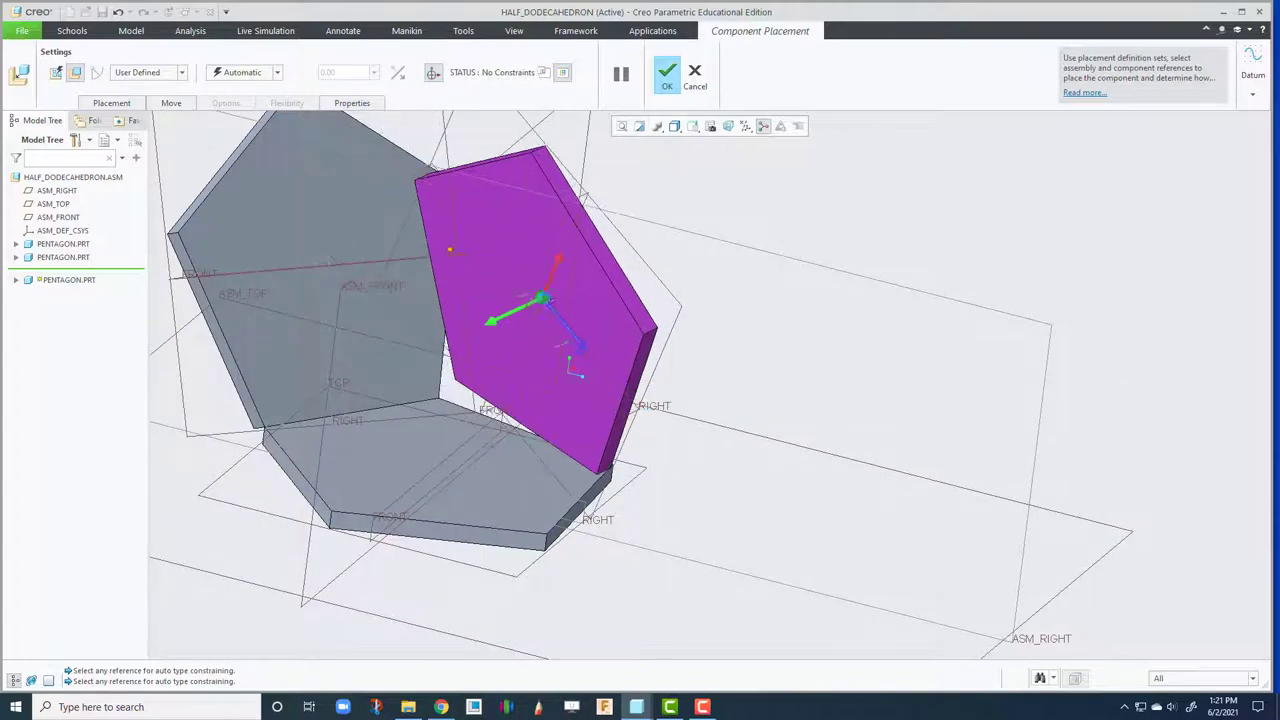
Make the third pentagon's lower edge coincident with the adjacent upper edge of the base plate.
{"action": "scroll", "coordinate": [466, 392], "scroll_direction": "down", "scroll_amount": 4}
{"action": "left_click", "coordinate": [466, 392]}
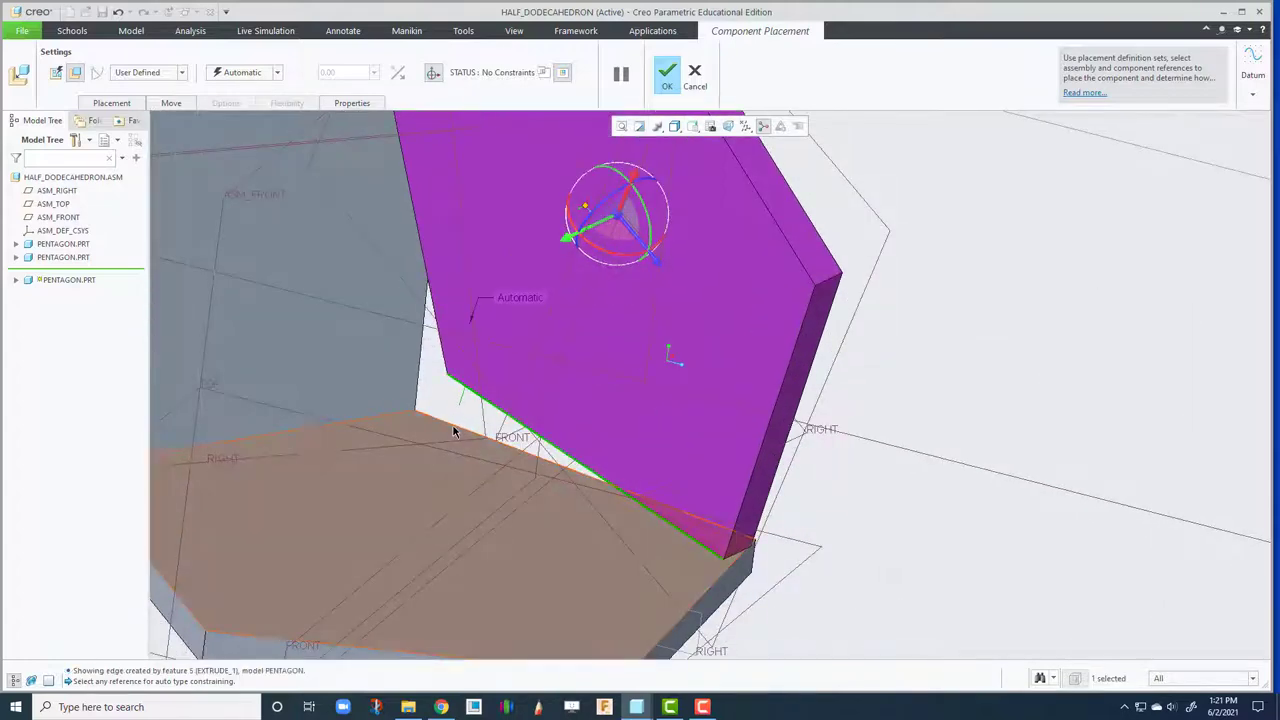
{"action": "left_click", "coordinate": [455, 427]}
{"action": "middle_click_drag", "start_coordinate": [455, 427], "coordinate": [566, 420]}
{"action": "middle_click_drag", "start_coordinate": [355, 205], "coordinate": [325, 174]}
{"action": "left_click", "coordinate": [265, 74]}
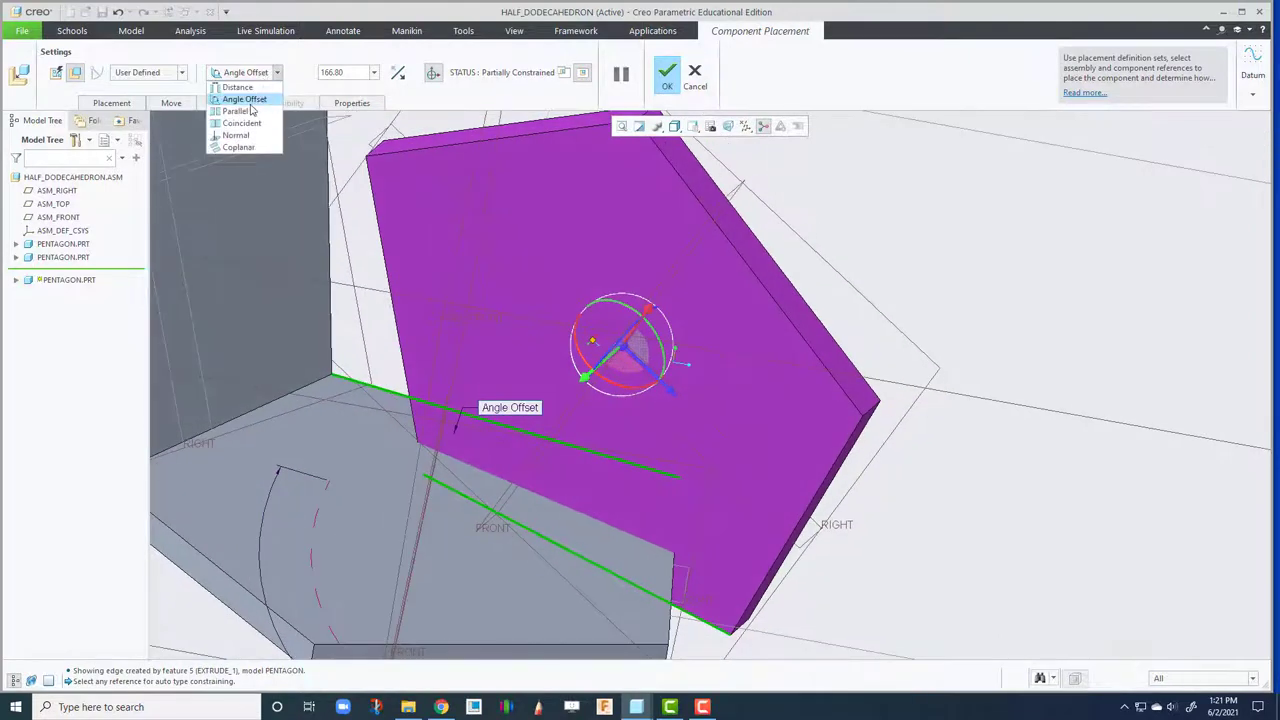
{"action": "left_click", "coordinate": [243, 124]}
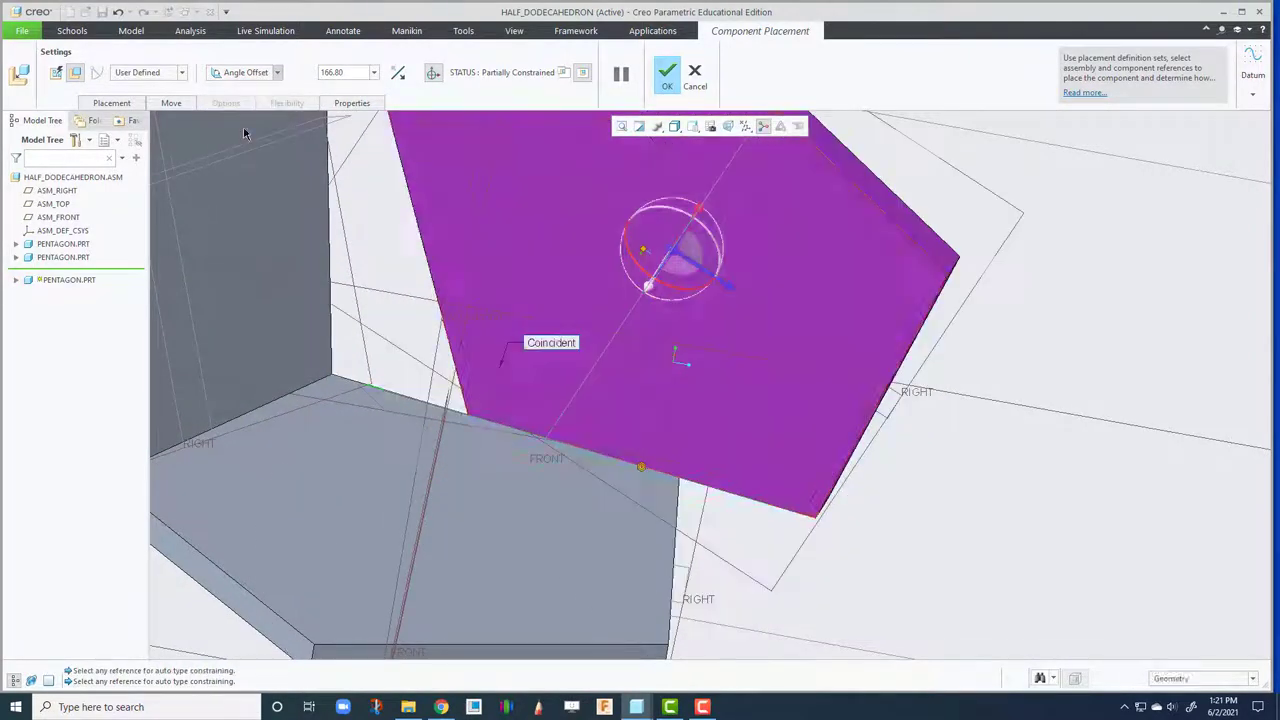
Make the third pentagon's side edge coincident with the inner face of the neighbouring upright pentagon.
{"action": "middle_click_drag", "start_coordinate": [545, 326], "coordinate": [478, 270]}
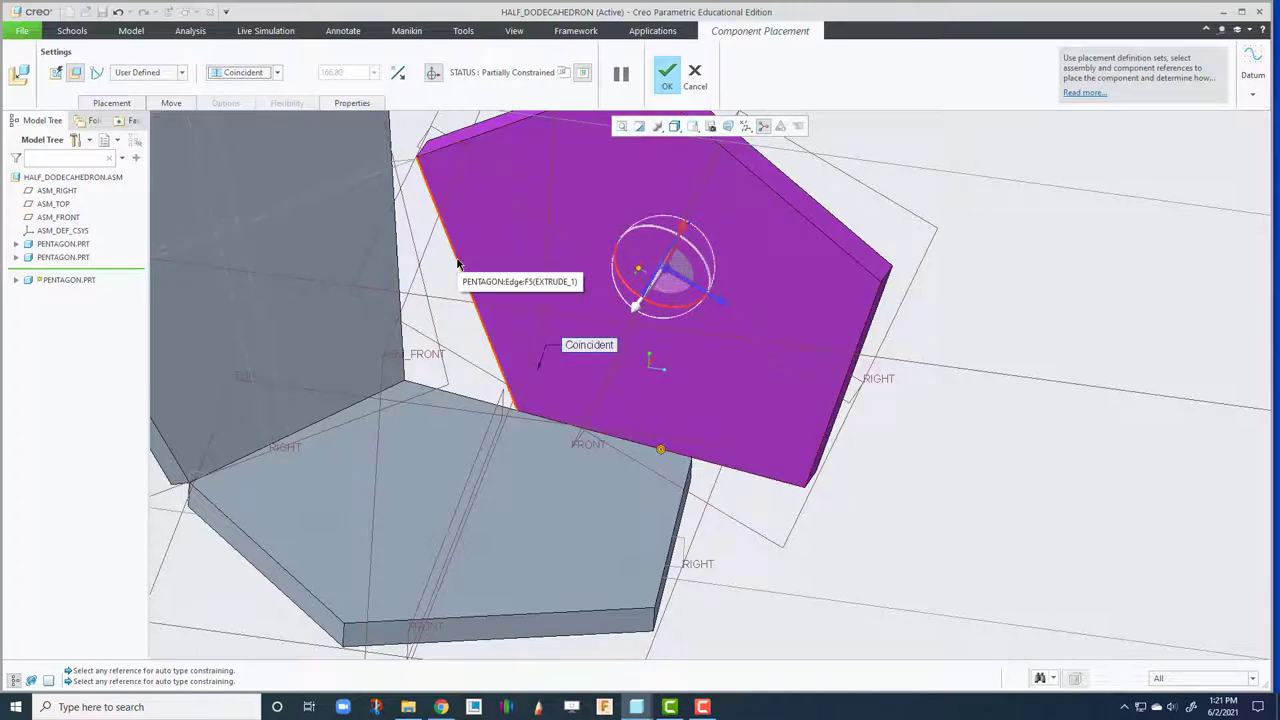
{"action": "left_click", "coordinate": [458, 263]}
{"action": "left_click", "coordinate": [398, 270]}
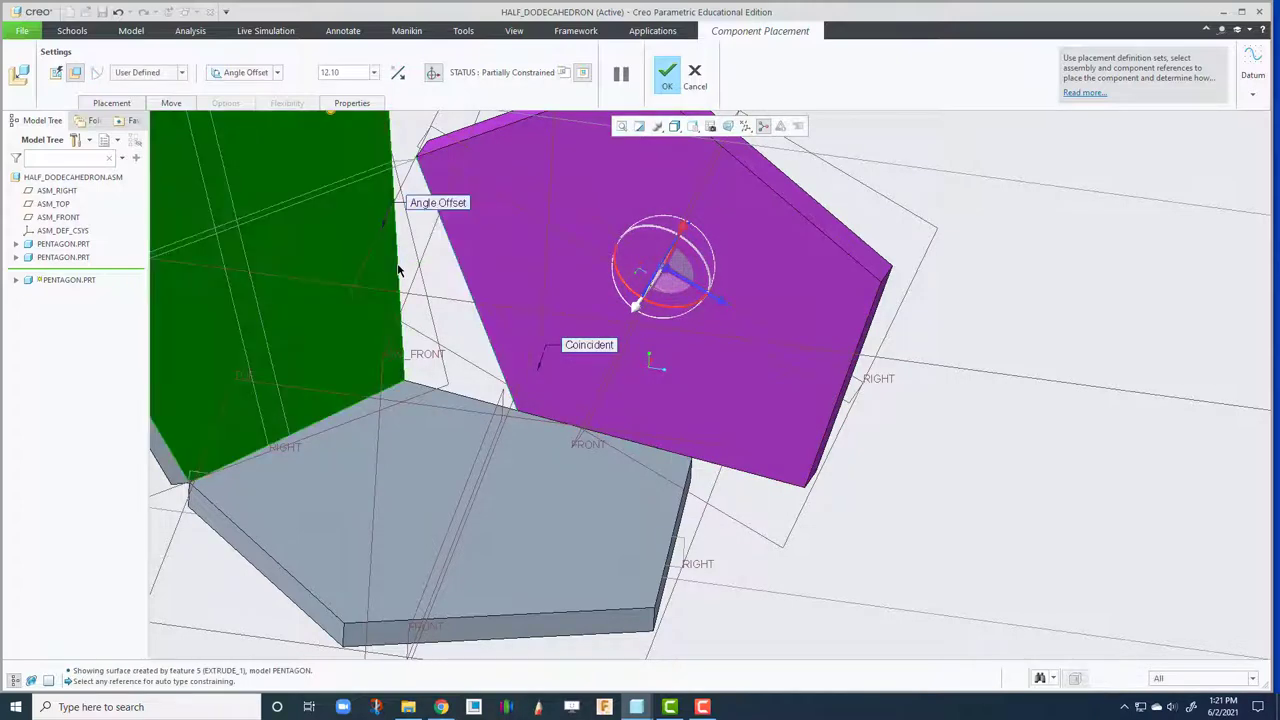
{"action": "left_click", "coordinate": [240, 75]}
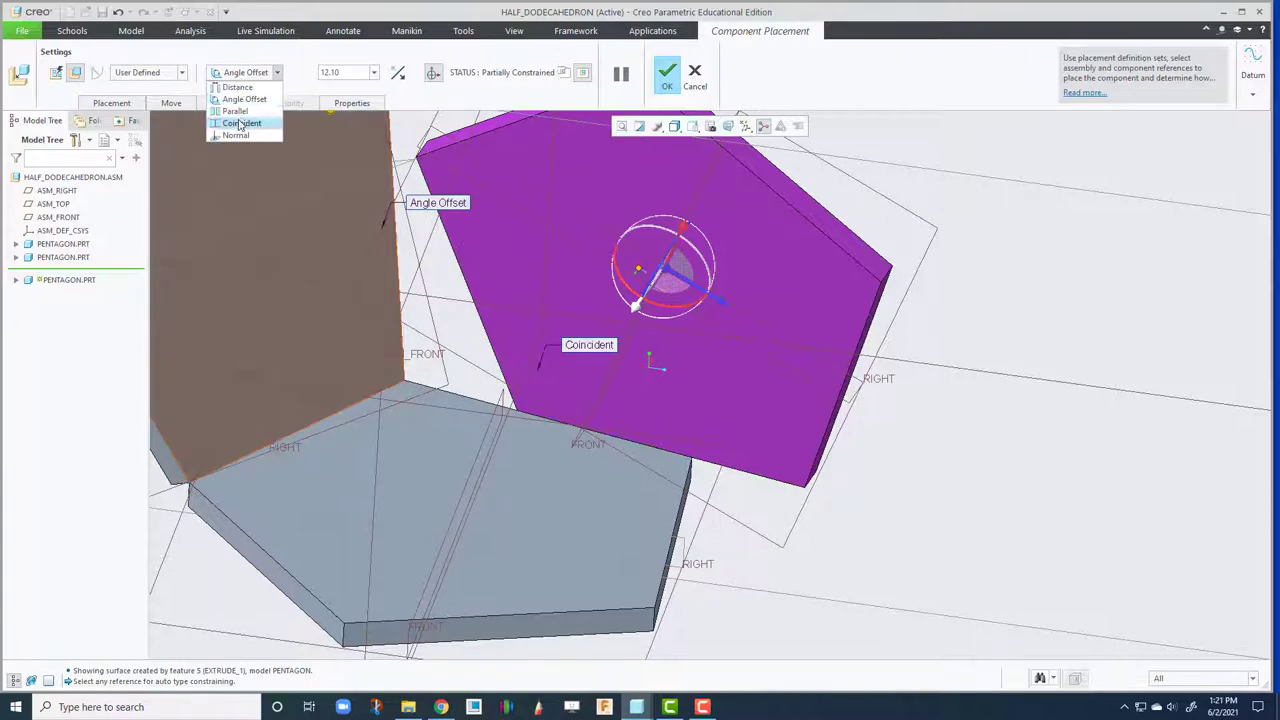
{"action": "left_click", "coordinate": [245, 123]}
Review the references of the third pentagon's two Coincident constraints and finish its placement.
{"action": "scroll", "coordinate": [293, 152], "scroll_direction": "down", "scroll_amount": 6}
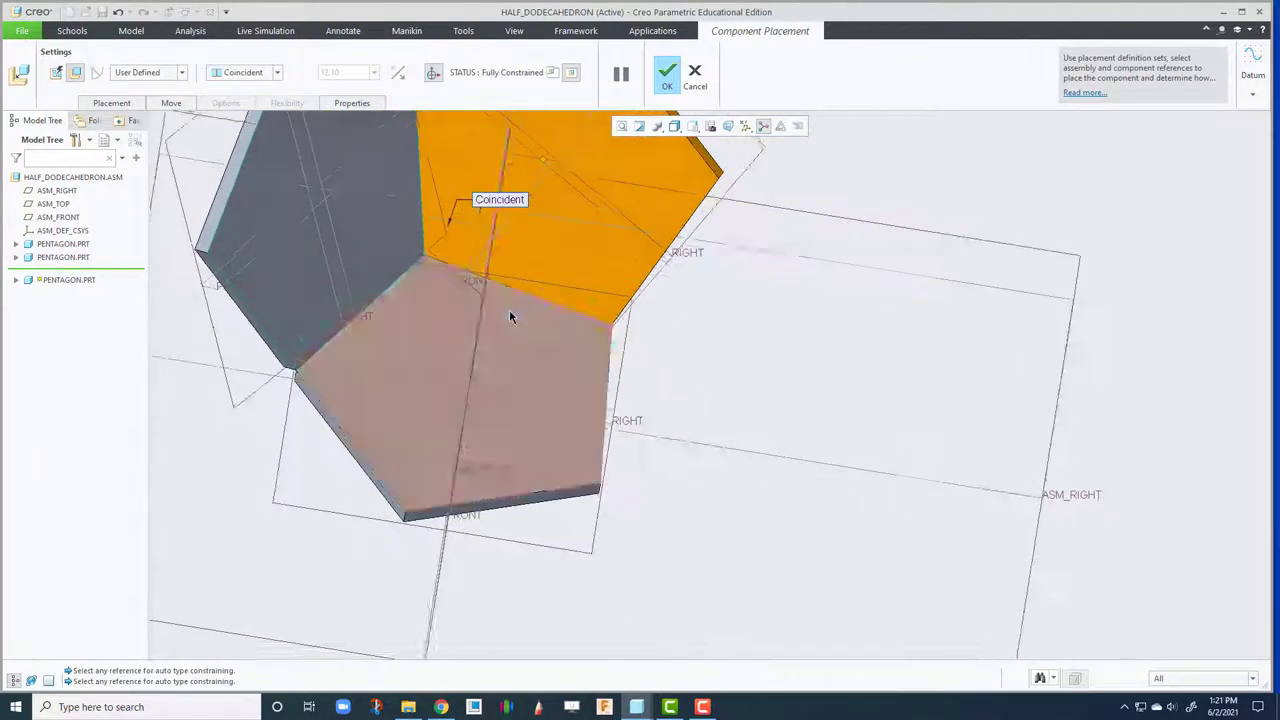
{"action": "scroll", "coordinate": [462, 189], "scroll_direction": "down", "scroll_amount": 4}
{"action": "middle_click_drag", "start_coordinate": [462, 189], "coordinate": [455, 234]}
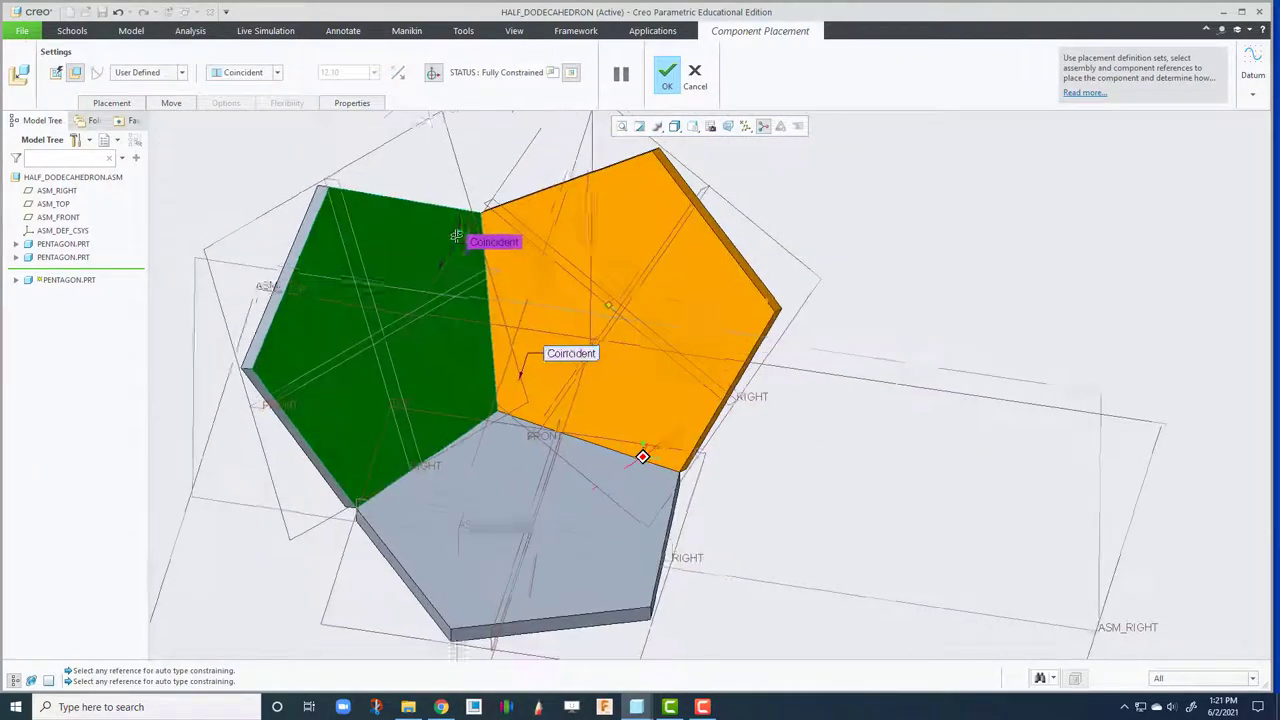
{"action": "left_click", "coordinate": [112, 103]}
{"action": "left_click", "coordinate": [132, 156]}
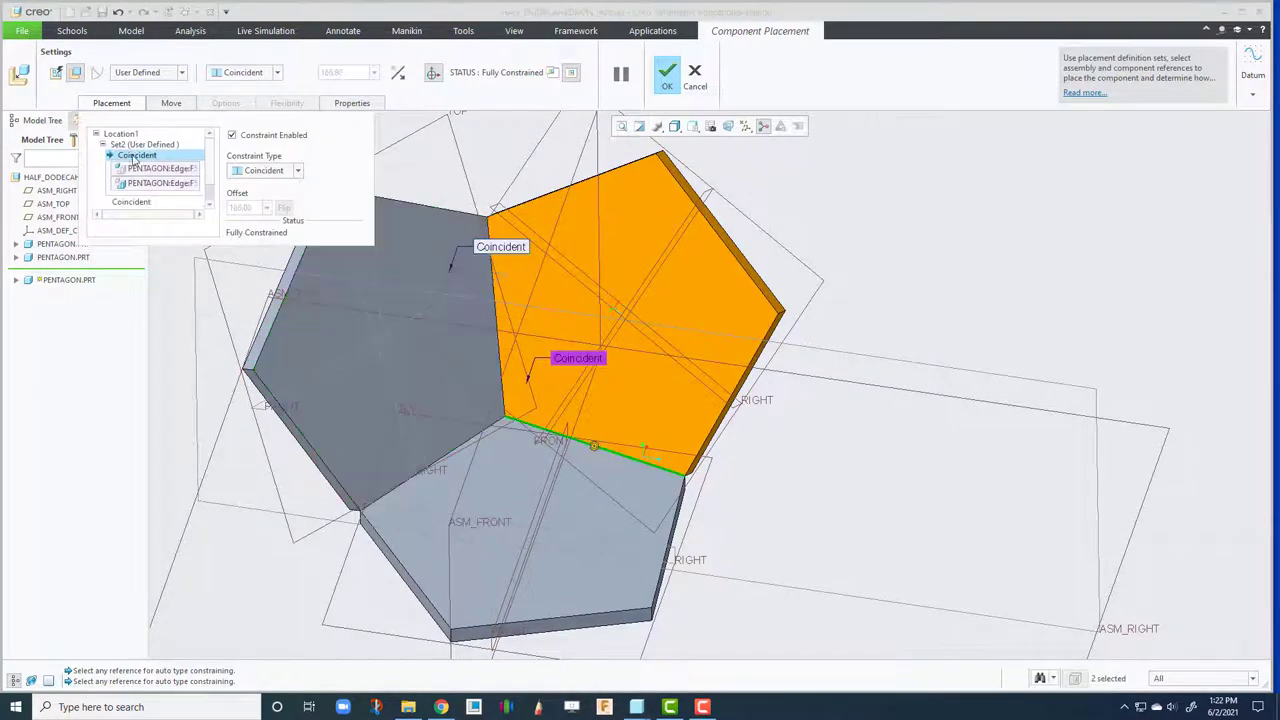
{"action": "scroll", "coordinate": [589, 322], "scroll_direction": "up", "scroll_amount": 2}
{"action": "scroll", "coordinate": [566, 408], "scroll_direction": "down", "scroll_amount": 3}
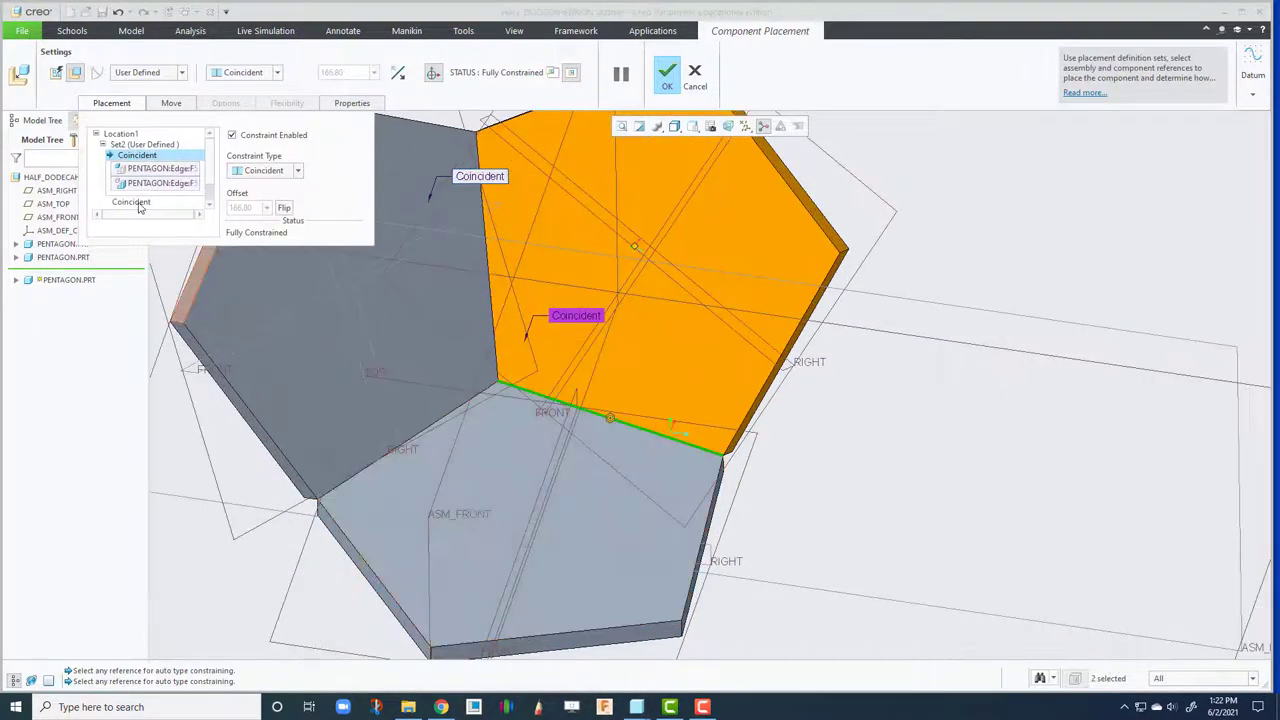
{"action": "left_click", "coordinate": [133, 202]}
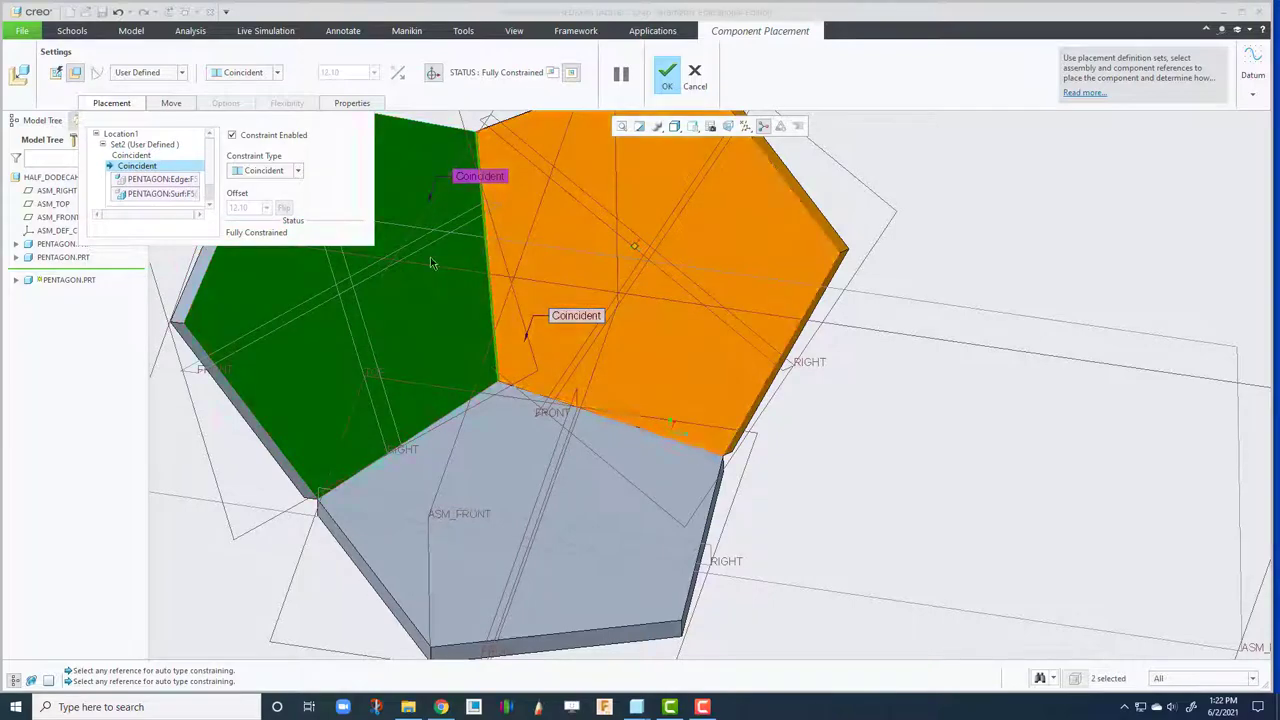
{"action": "left_click", "coordinate": [667, 72]}
Insert a fourth copy of pentagon.prt from the session and switch its placement from interface to User Defined constraints.
{"action": "middle_click_drag", "start_coordinate": [866, 460], "coordinate": [755, 380]}
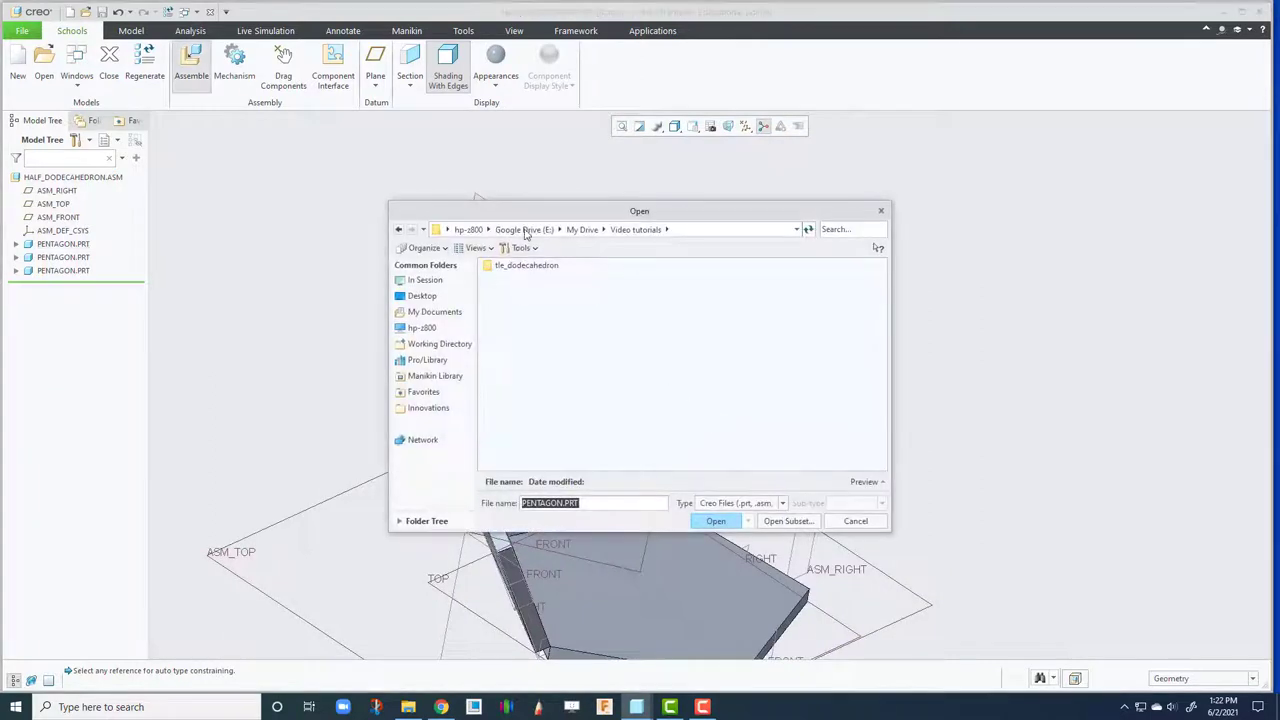
{"action": "left_click", "coordinate": [424, 280]}
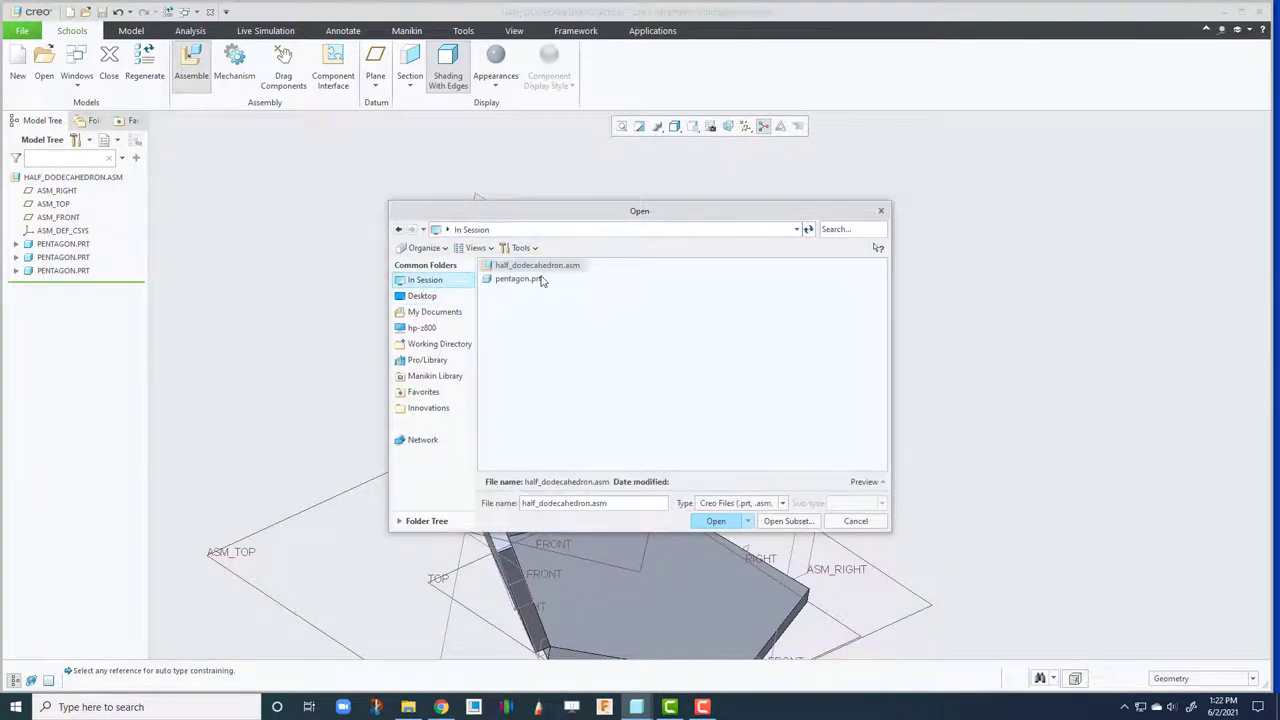
{"action": "double_click", "coordinate": [512, 278]}
{"action": "scroll", "coordinate": [580, 308], "scroll_direction": "up", "scroll_amount": 2}
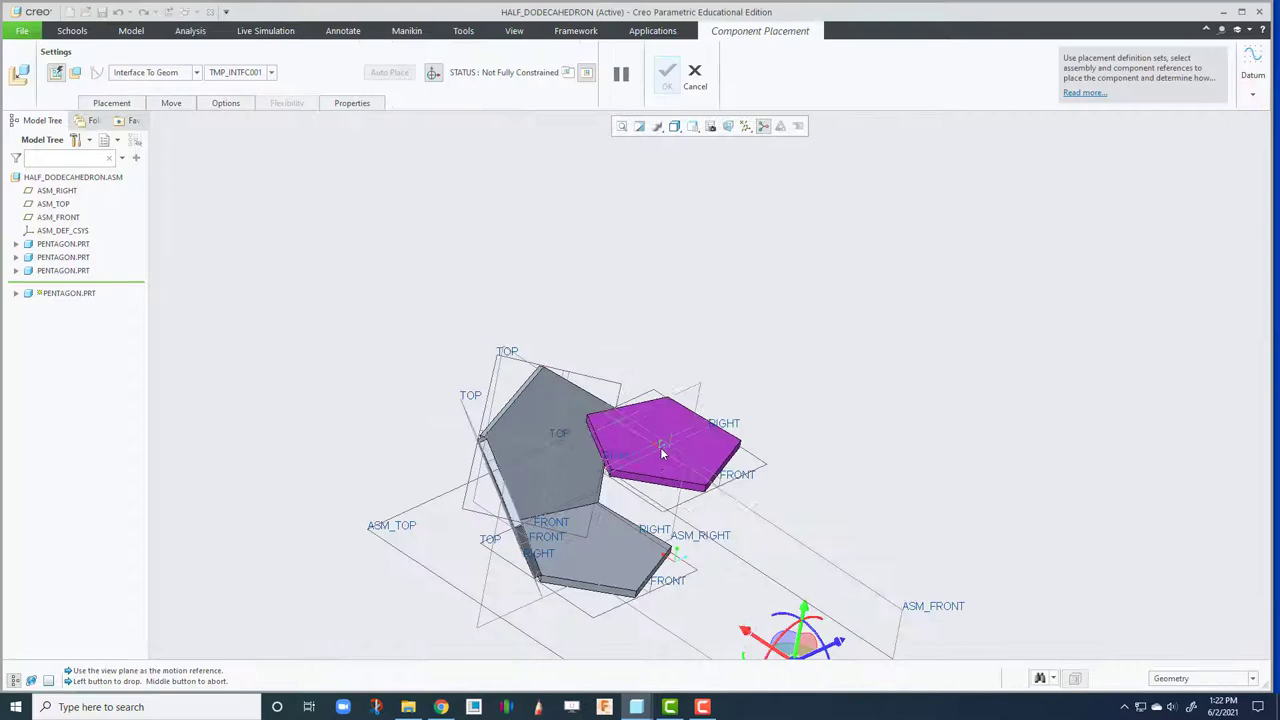
{"action": "left_click", "coordinate": [660, 447]}
{"action": "left_click", "coordinate": [76, 75]}
Rotate the fourth pentagon upright and move it beside the neighbouring upright pentagon, above the base plate's next free edge.
{"action": "scroll", "coordinate": [607, 470], "scroll_direction": "down", "scroll_amount": 4}
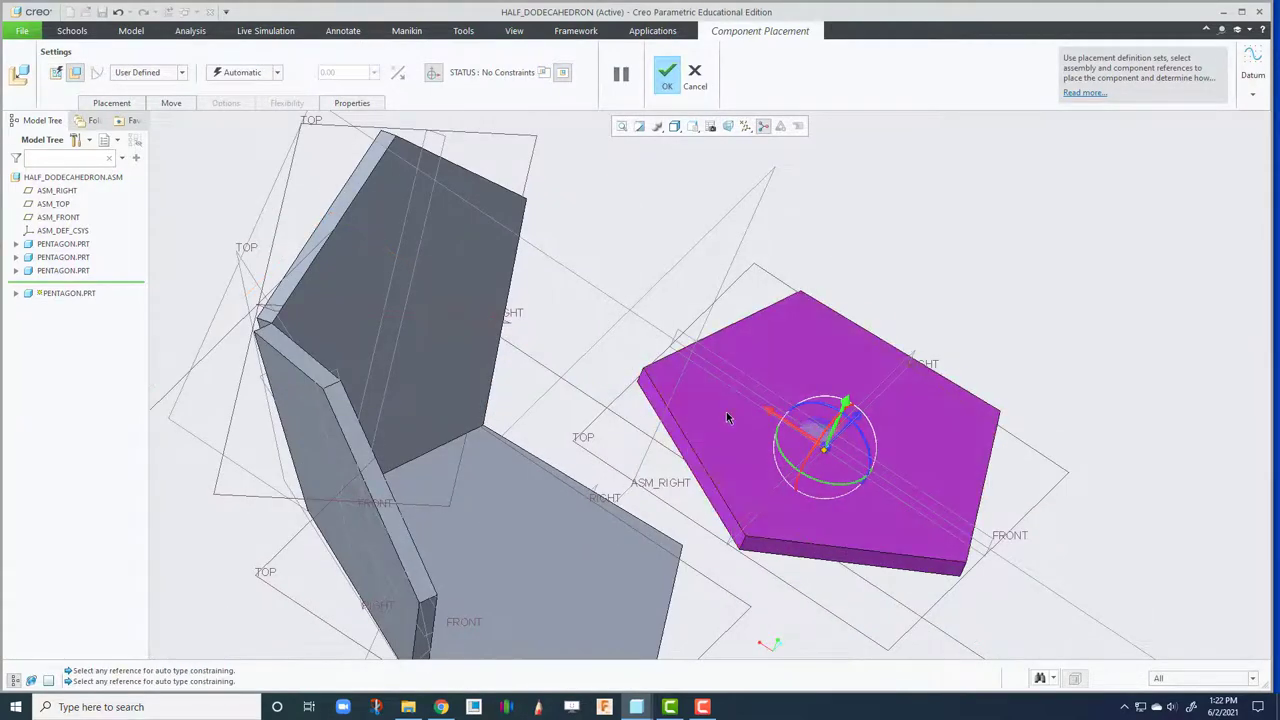
{"action": "middle_click_drag", "start_coordinate": [729, 417], "coordinate": [698, 455], "text": "ctrl+alt"}
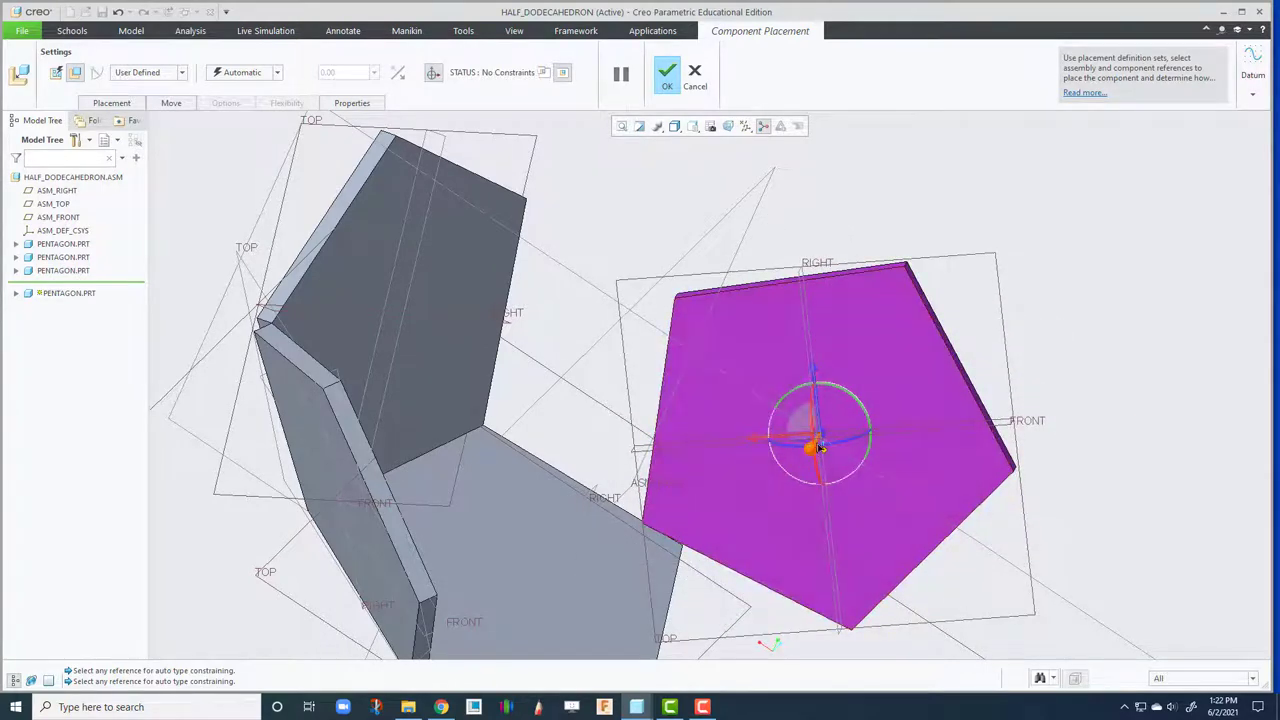
{"action": "left_click_drag", "start_coordinate": [806, 425], "coordinate": [671, 337]}
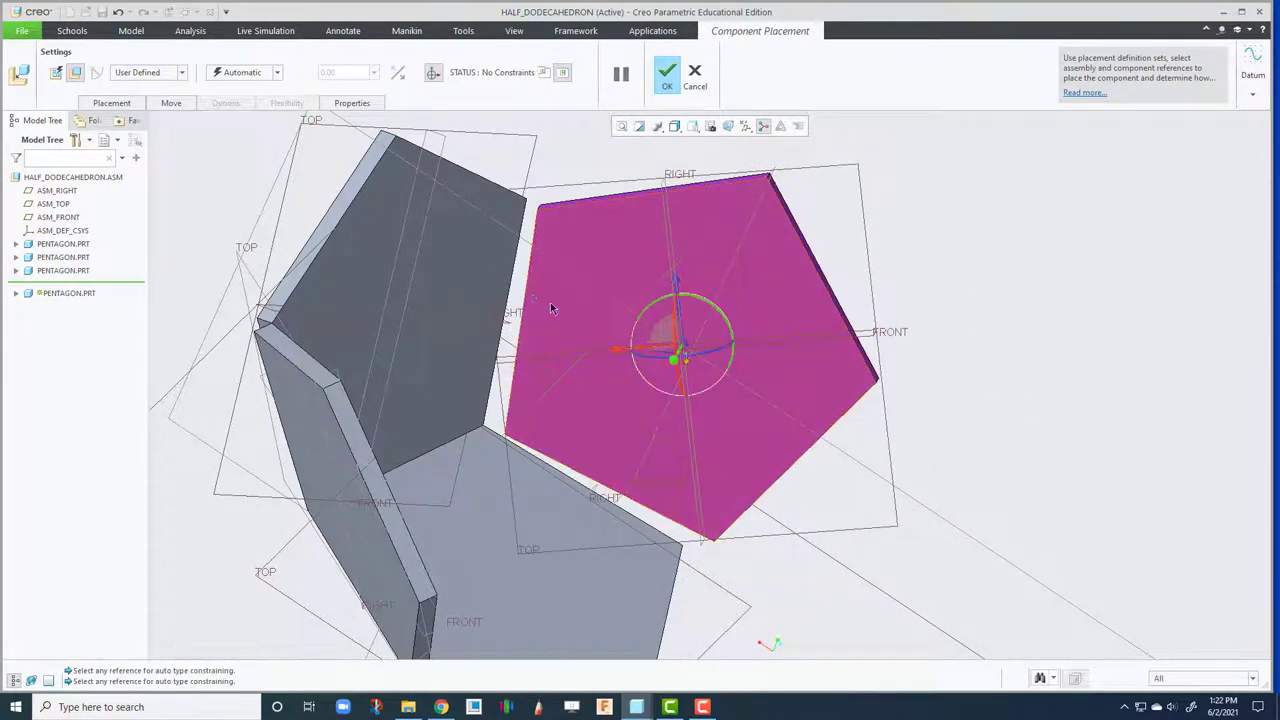
Pair the fourth pentagon's side edge with the neighbouring upright pentagon's inner face, and its lower edge with the base plate's adjacent edge.
{"action": "left_click", "coordinate": [525, 287]}
{"action": "left_click", "coordinate": [512, 282]}
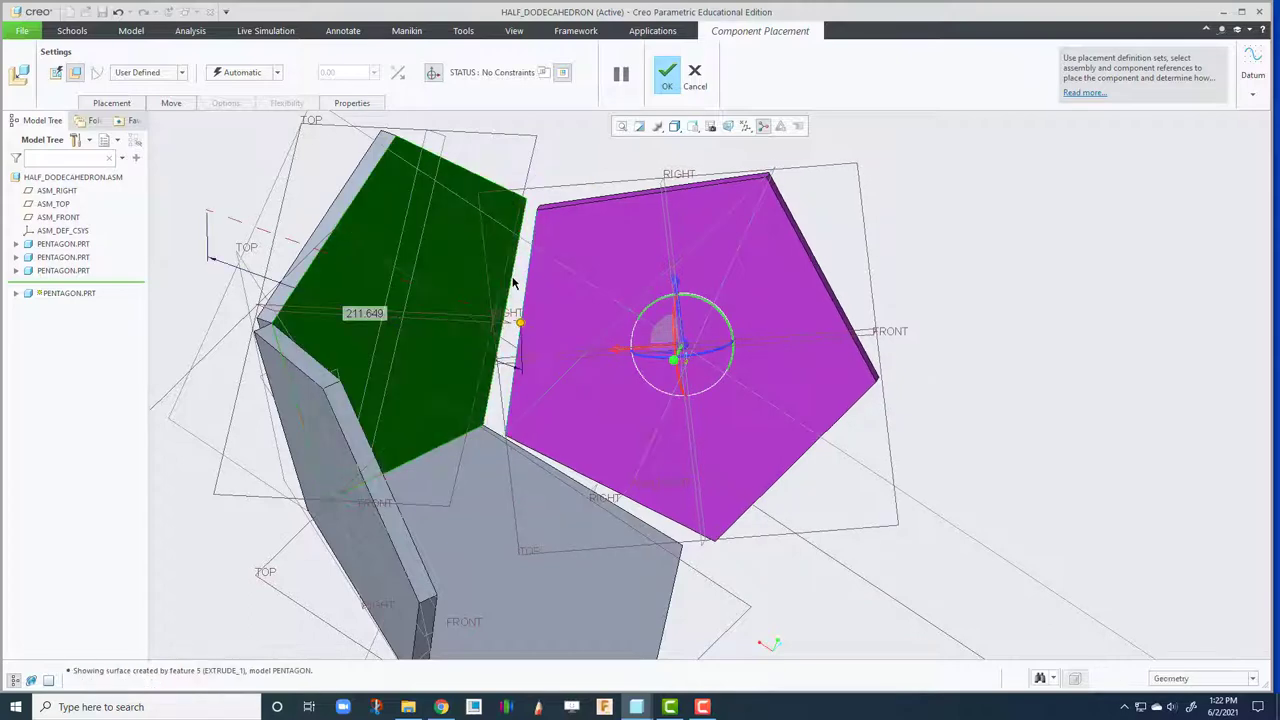
{"action": "left_click", "coordinate": [562, 474]}
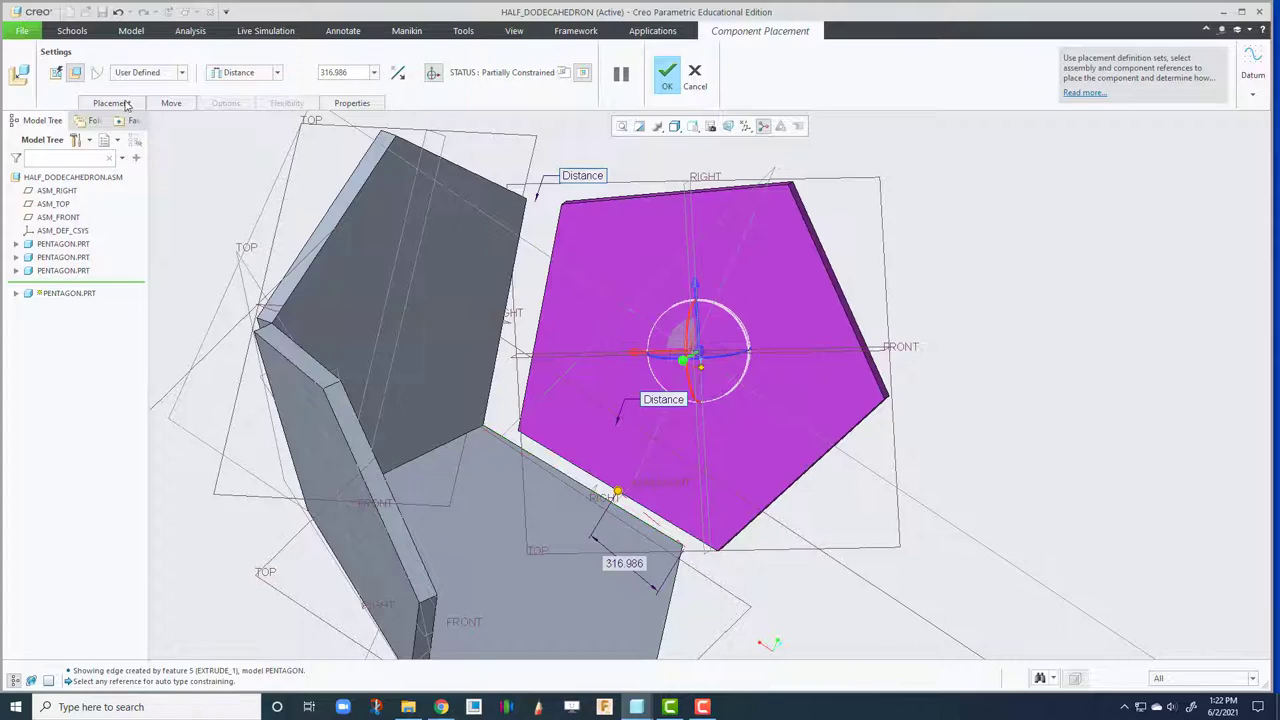
Change the fourth pentagon's edge-to-face constraint from Distance to Coincident.
{"action": "left_click", "coordinate": [112, 103]}
{"action": "left_click", "coordinate": [128, 155]}
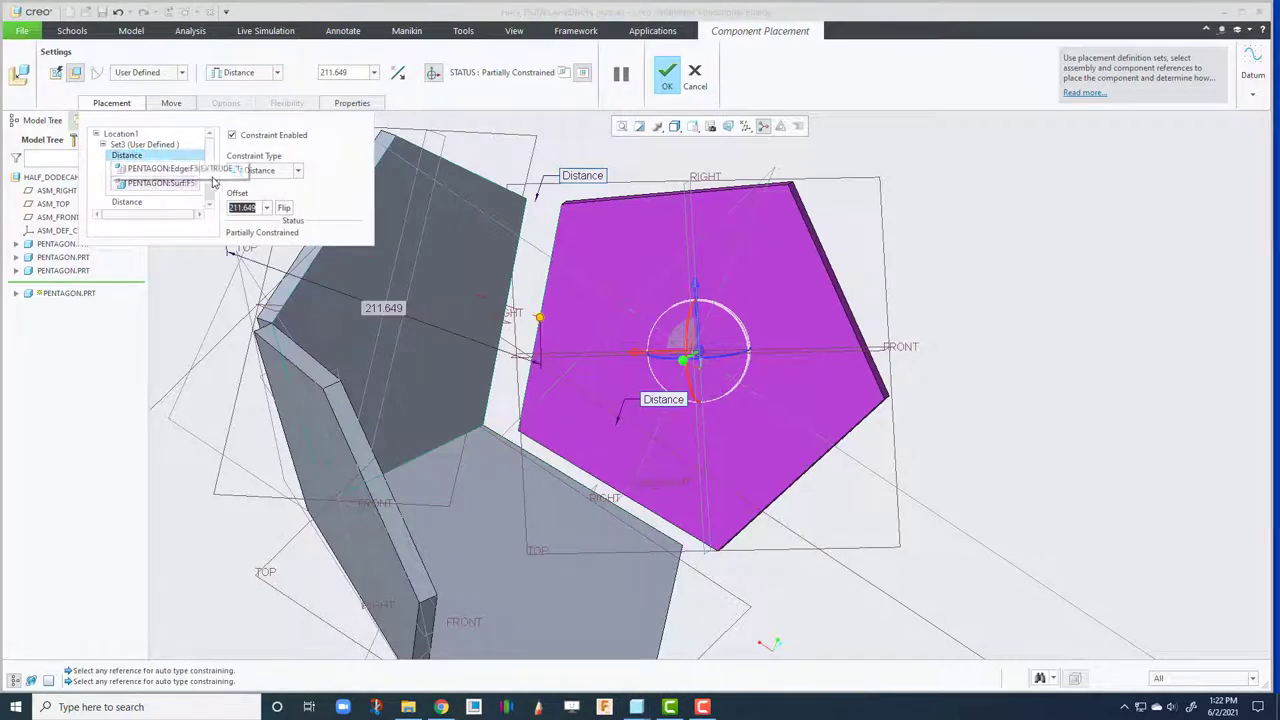
{"action": "left_click", "coordinate": [262, 171]}
{"action": "left_click", "coordinate": [262, 222]}
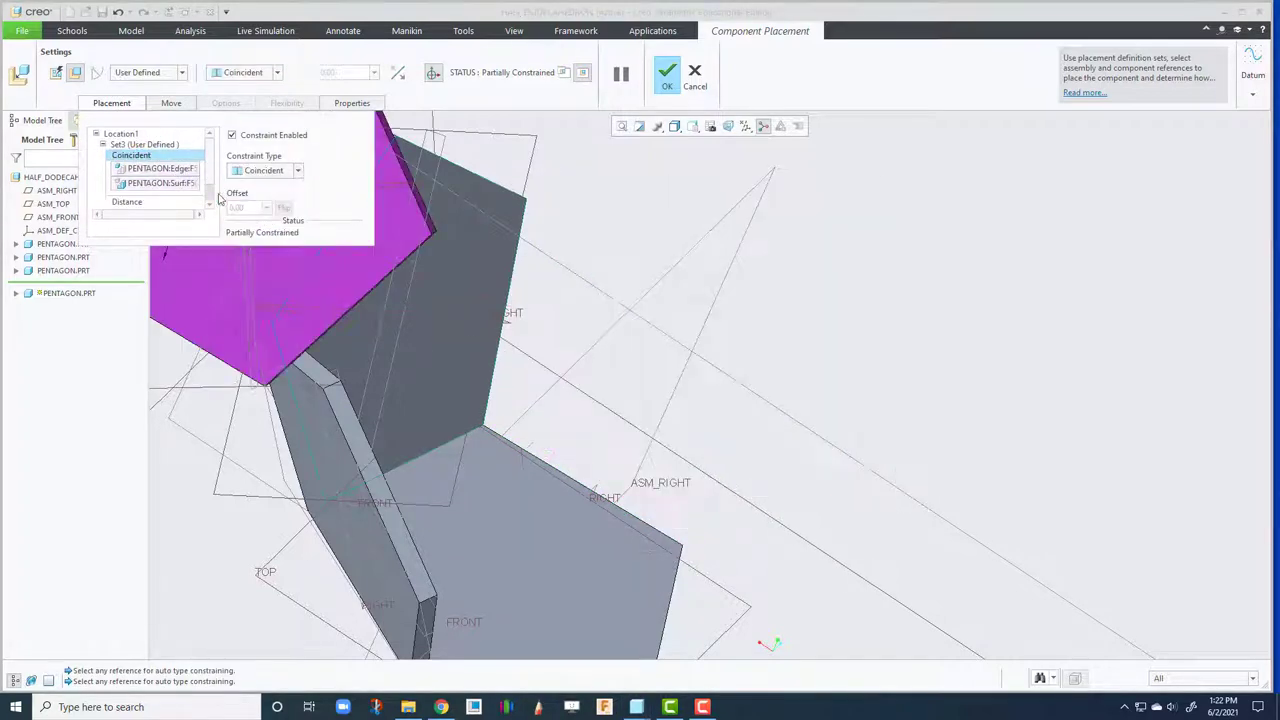
Set the Distance offset between the fourth pentagon's lower edge and the base plate's edge to 0 and finish the placement.
{"action": "left_click", "coordinate": [156, 204]}
{"action": "left_click", "coordinate": [262, 171]}
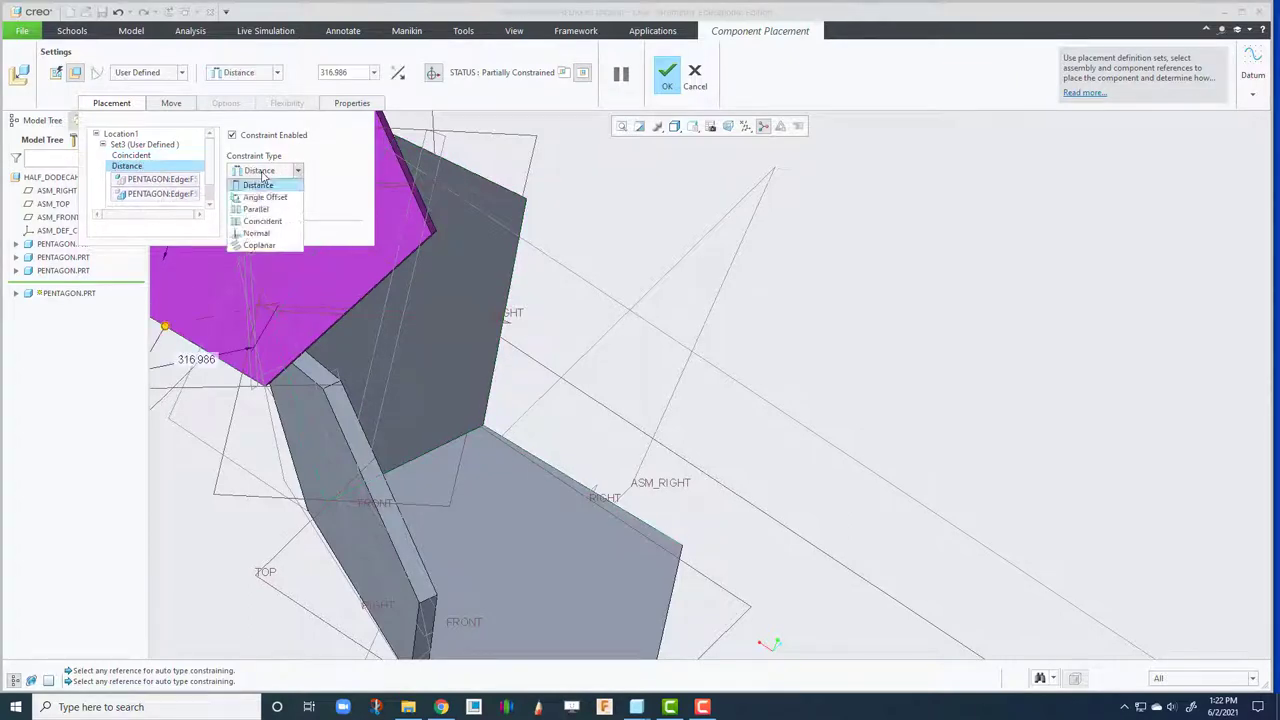
{"action": "left_click", "coordinate": [262, 172]}
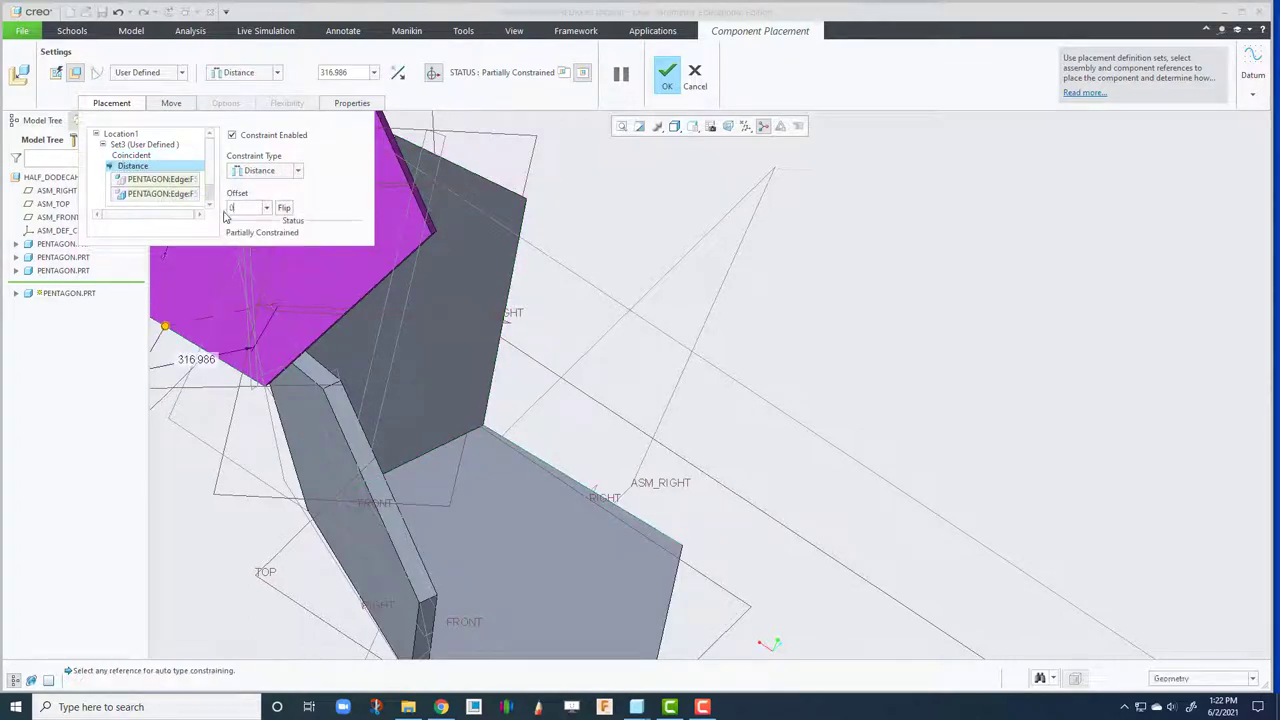
{"action": "key", "text": "Return"}
{"action": "left_click", "coordinate": [663, 78]}
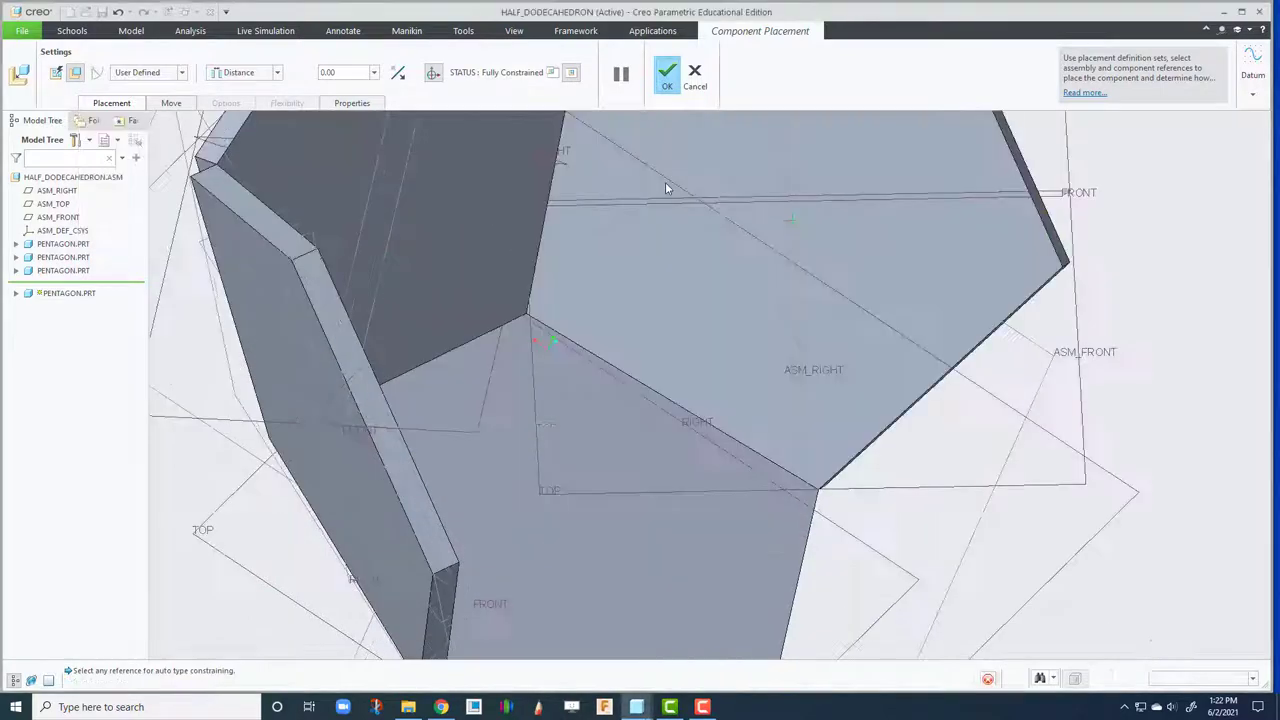
Insert a fifth copy of PENTAGON.PRT from the session, drop it beside the assembly, and switch its placement to user-defined constraints.
{"action": "scroll", "coordinate": [700, 434], "scroll_direction": "up", "scroll_amount": 3}
{"action": "middle_click_drag", "start_coordinate": [700, 434], "coordinate": [829, 261]}
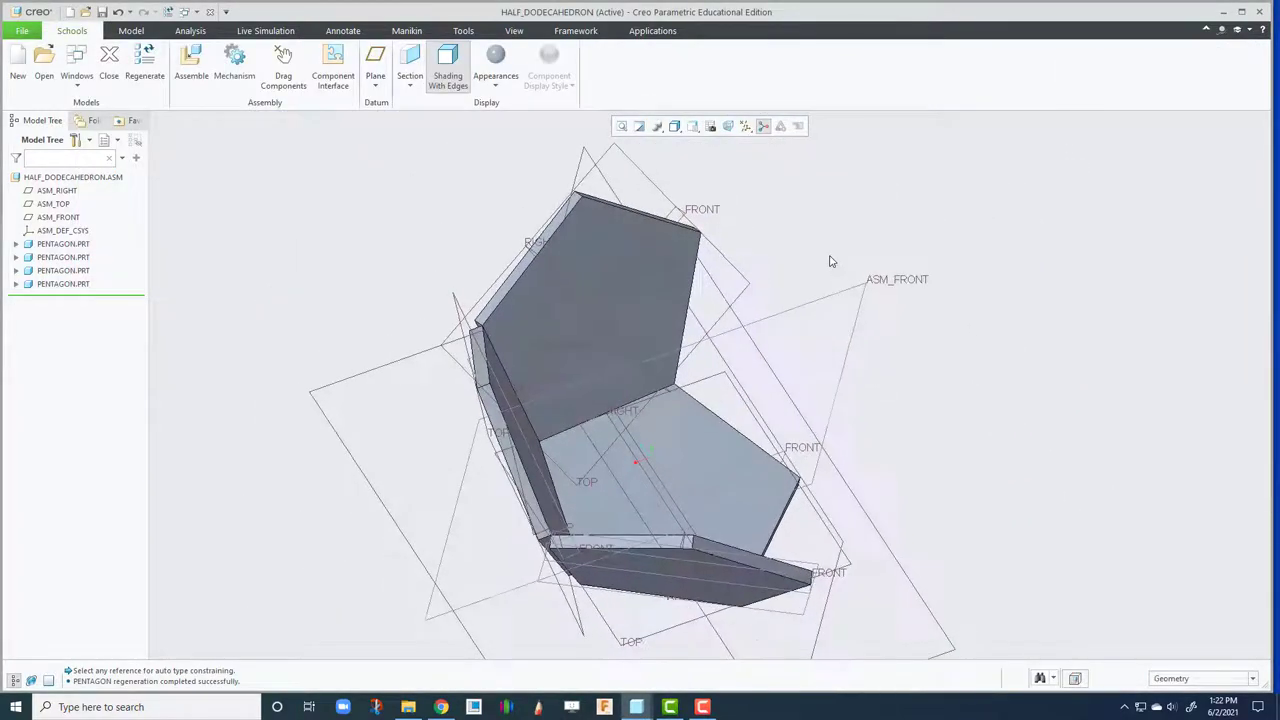
{"action": "key", "text": "a"}
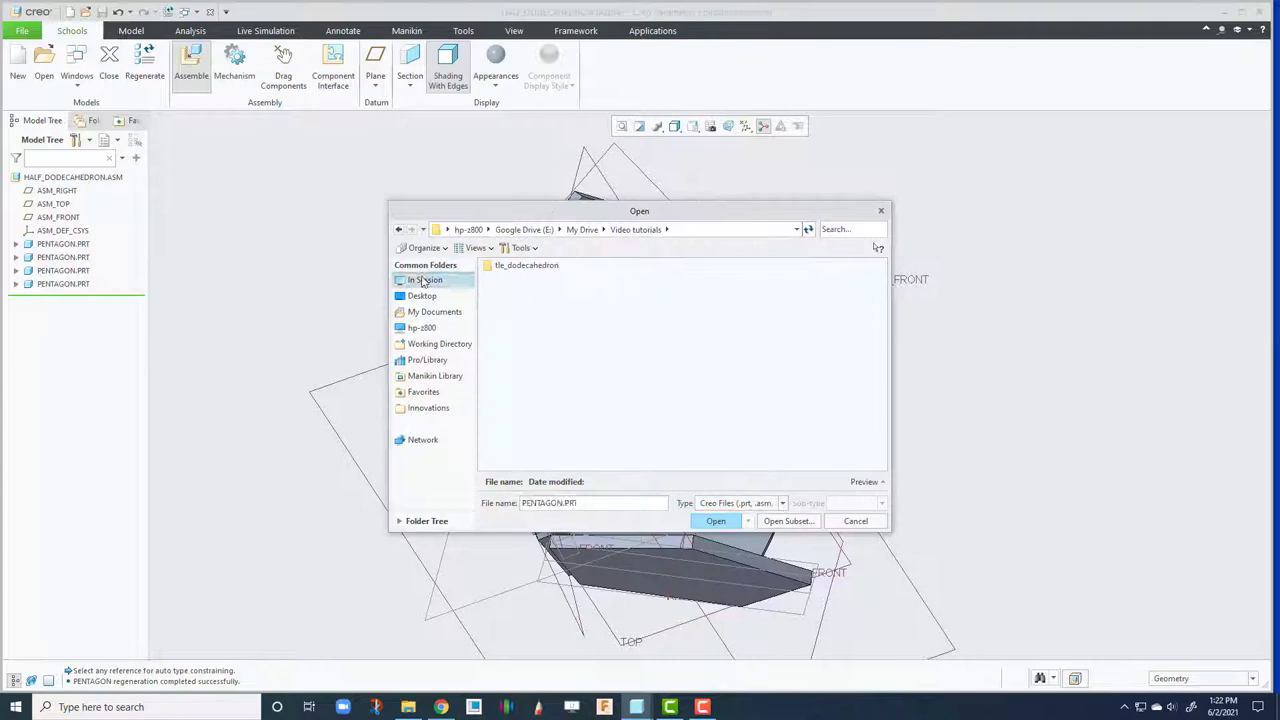
{"action": "left_click", "coordinate": [422, 281]}
{"action": "double_click", "coordinate": [527, 279]}
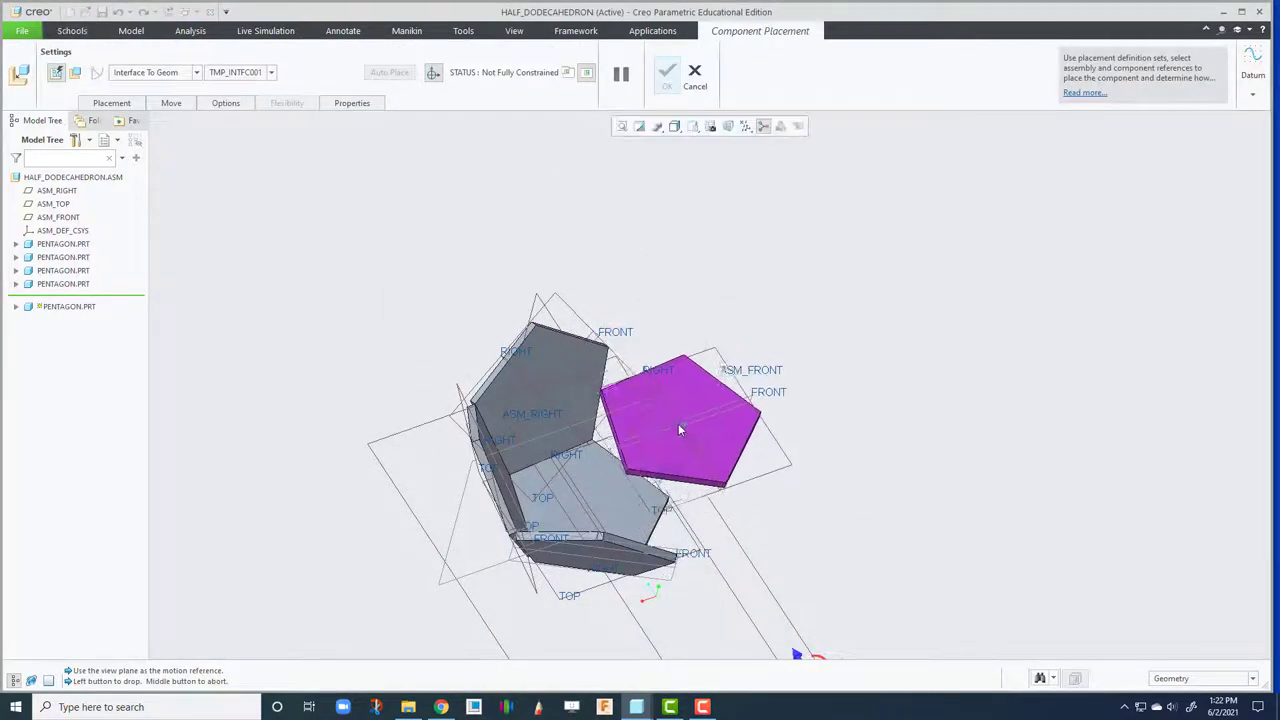
{"action": "left_click", "coordinate": [679, 430]}
{"action": "left_click", "coordinate": [77, 75]}
Rotate the fifth pentagon upright, facing the base plate's next free edge.
{"action": "scroll", "coordinate": [616, 411], "scroll_direction": "down", "scroll_amount": 5}
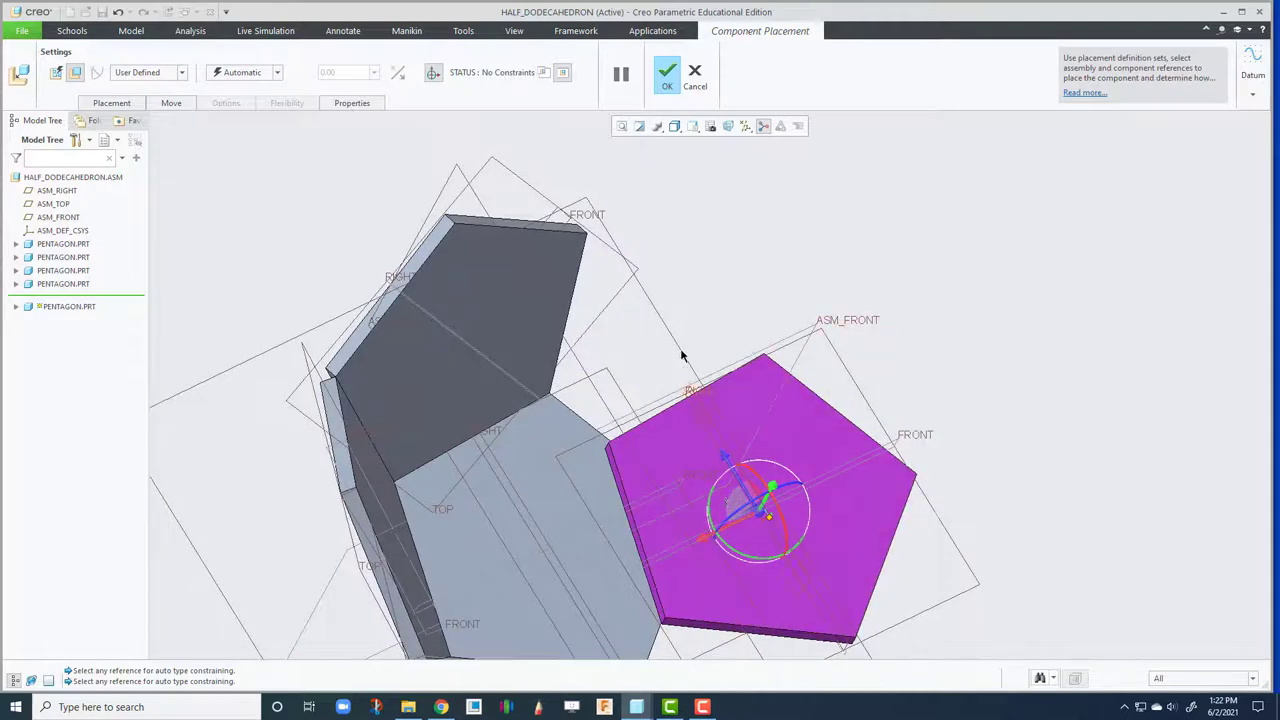
{"action": "middle_click_drag", "start_coordinate": [681, 355], "coordinate": [703, 374]}
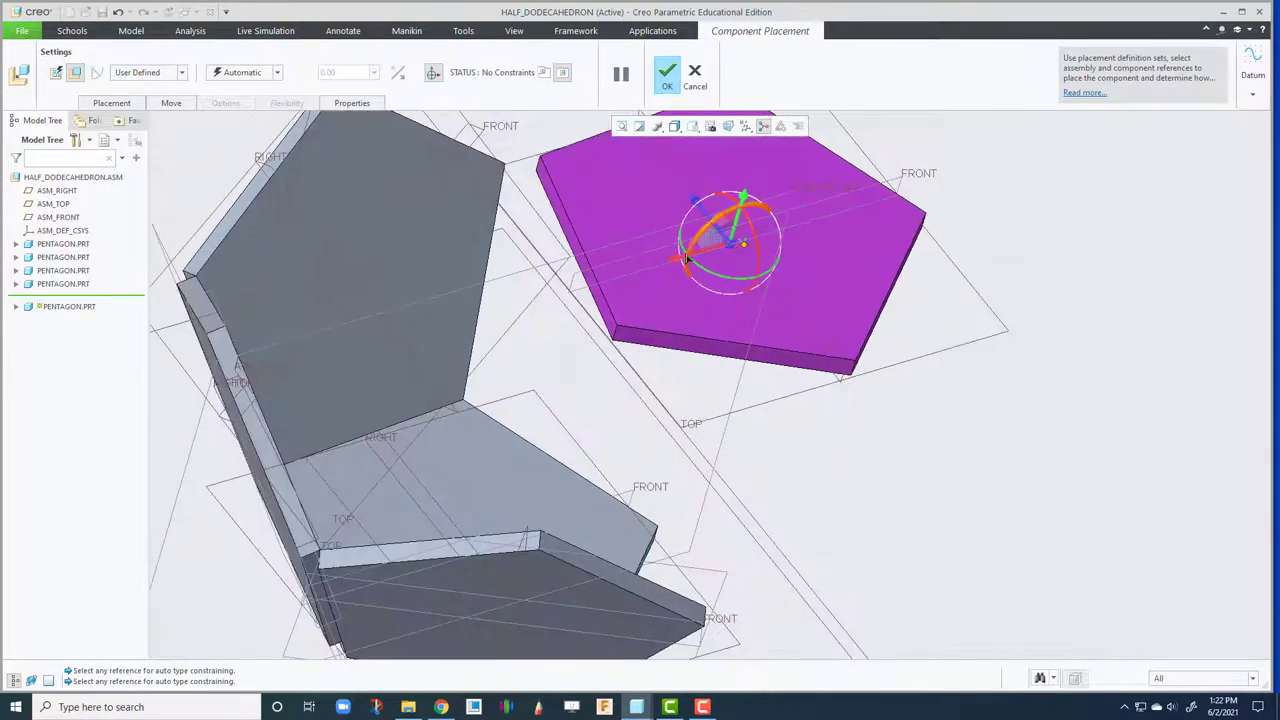
{"action": "left_click_drag", "start_coordinate": [697, 247], "coordinate": [715, 290]}
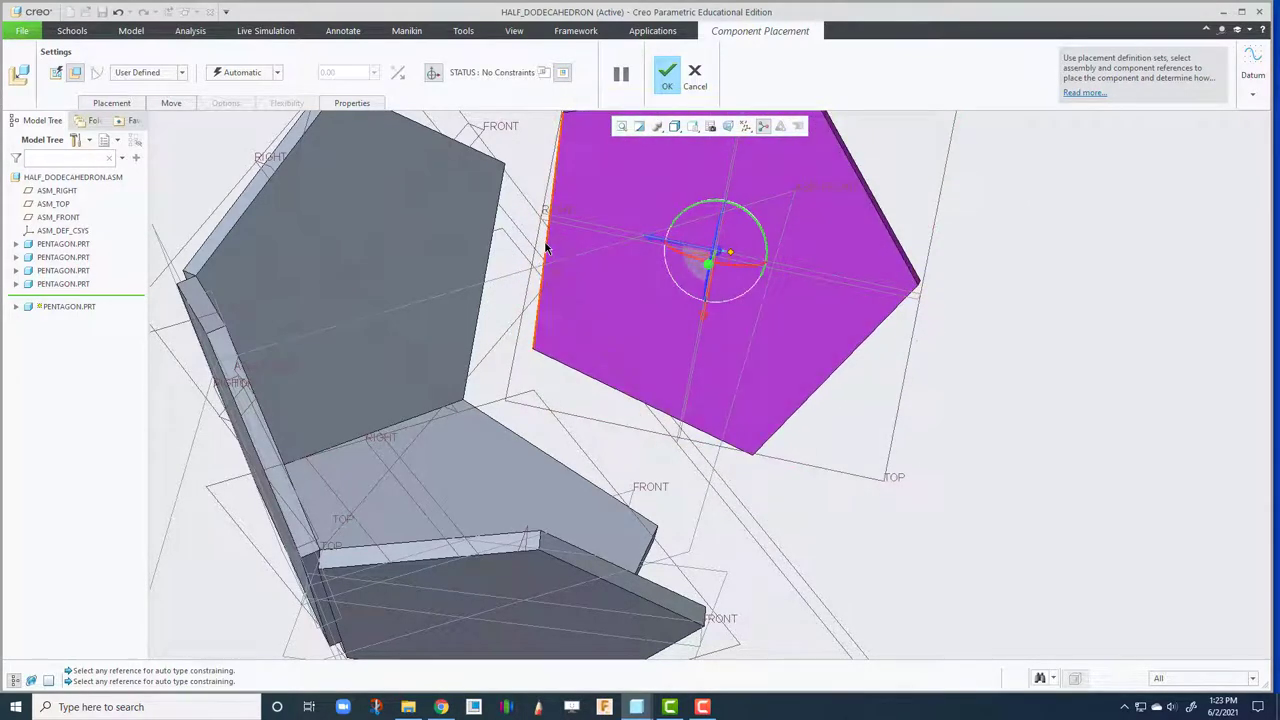
Pair the fifth pentagon's side edge with the neighbouring upright pentagon's side edge, and its lower edge with the base plate's free edge.
{"action": "left_click", "coordinate": [546, 248]}
{"action": "left_click", "coordinate": [490, 262]}
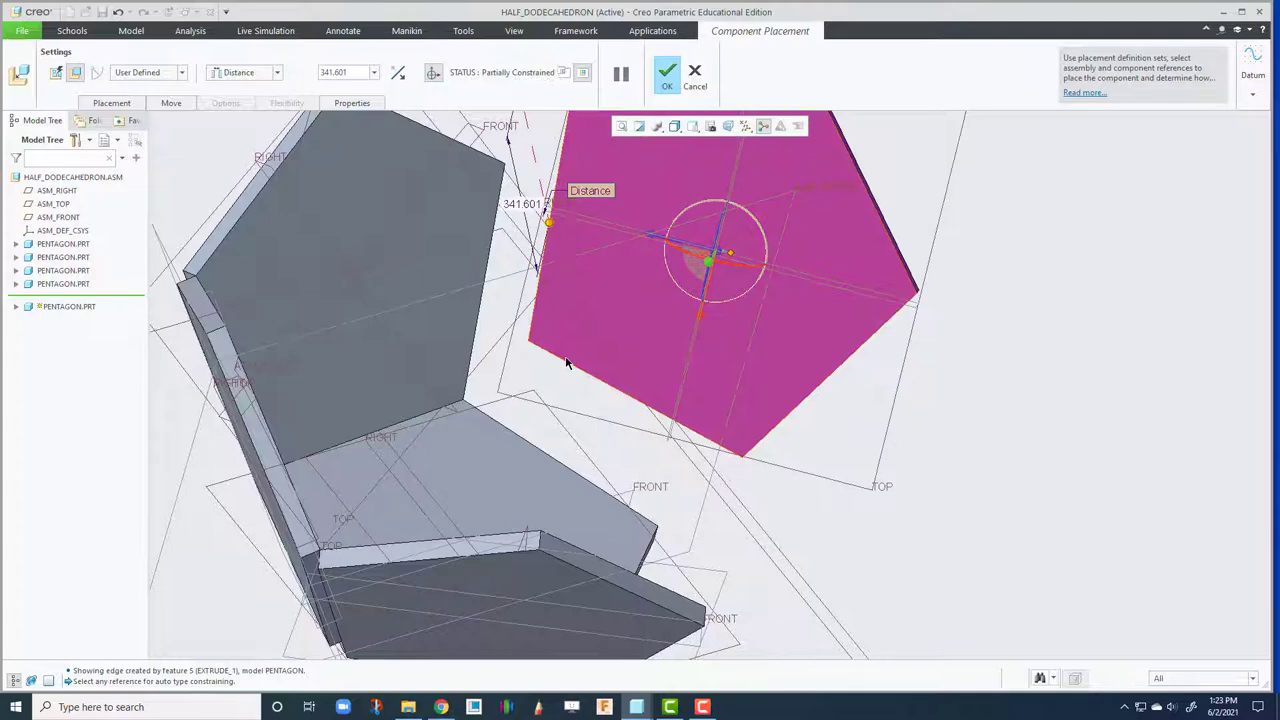
{"action": "left_click", "coordinate": [562, 362]}
{"action": "left_click", "coordinate": [520, 441]}
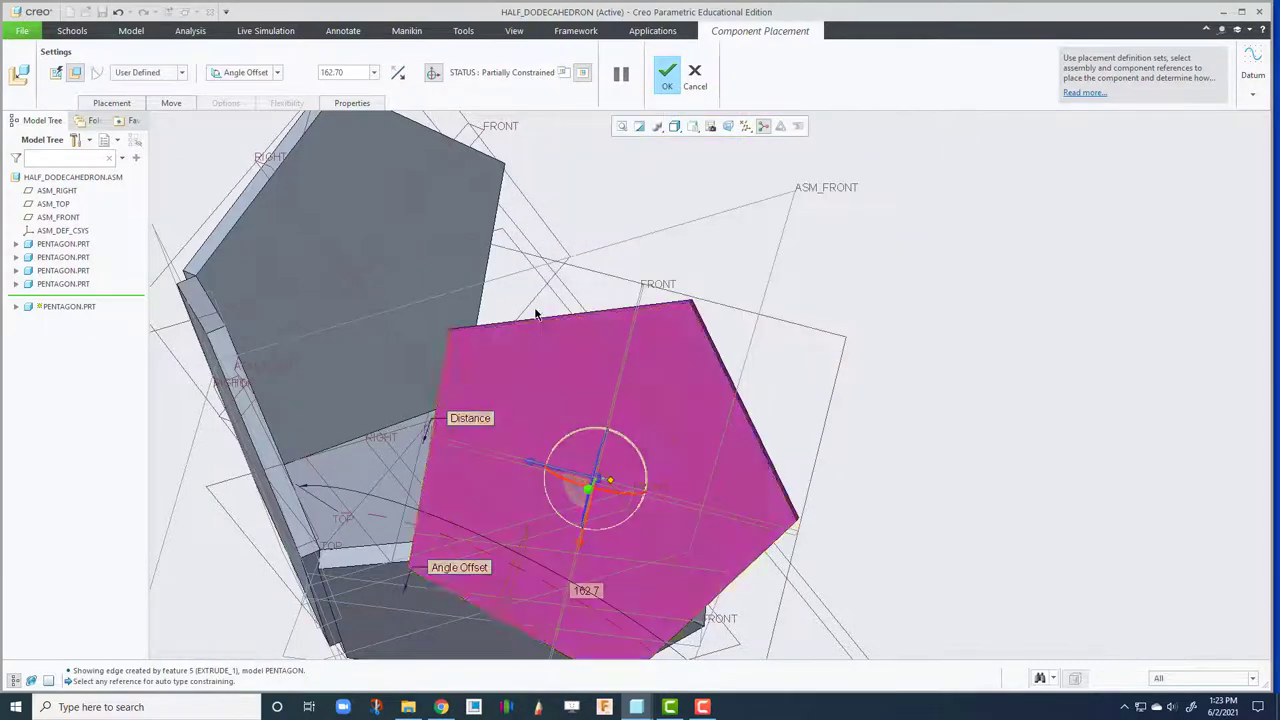
Change the fifth pentagon's Angle Offset and Distance edge constraints to Coincident and finish the placement.
{"action": "left_click", "coordinate": [266, 75]}
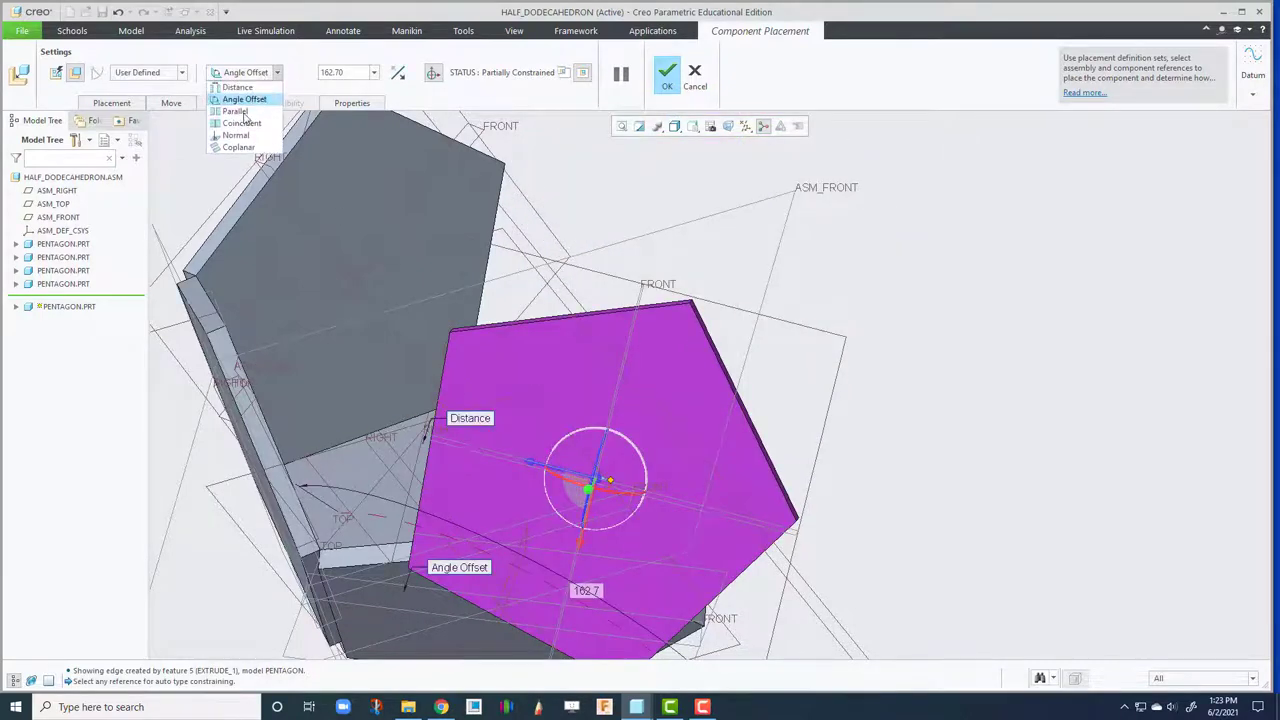
{"action": "left_click", "coordinate": [239, 113]}
{"action": "left_click", "coordinate": [111, 103]}
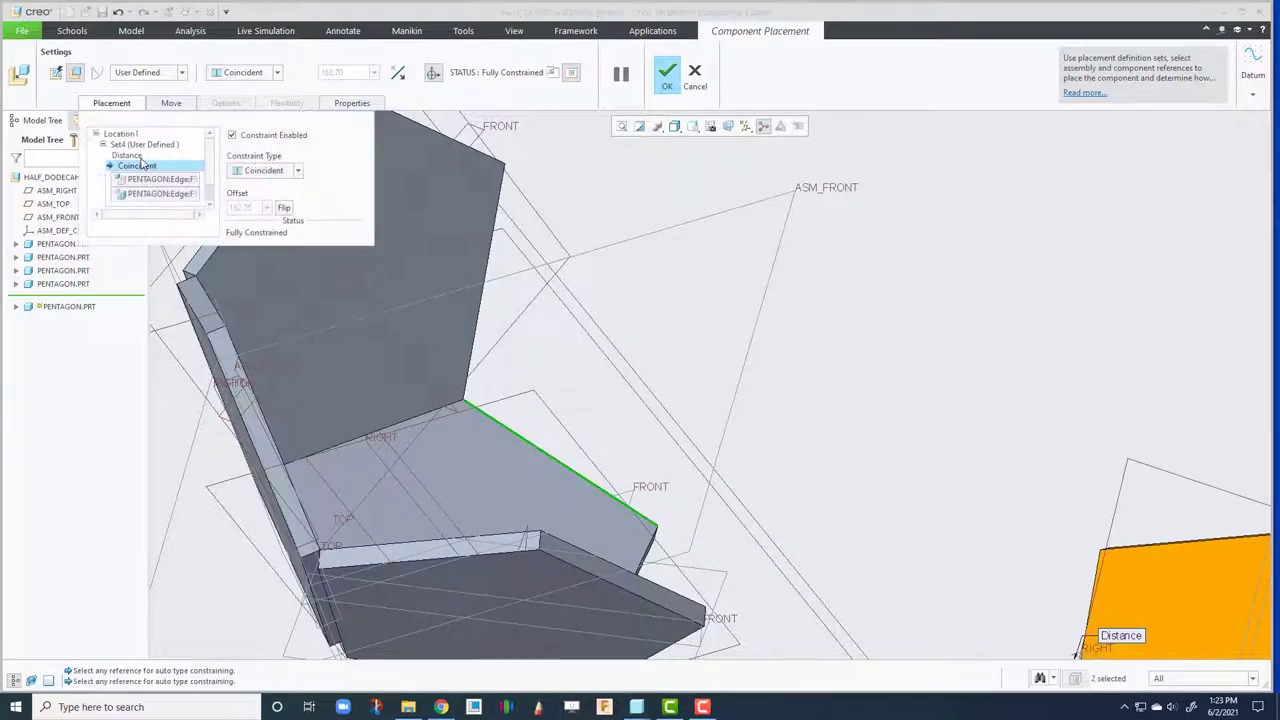
{"action": "left_click", "coordinate": [127, 155]}
{"action": "left_click", "coordinate": [263, 171]}
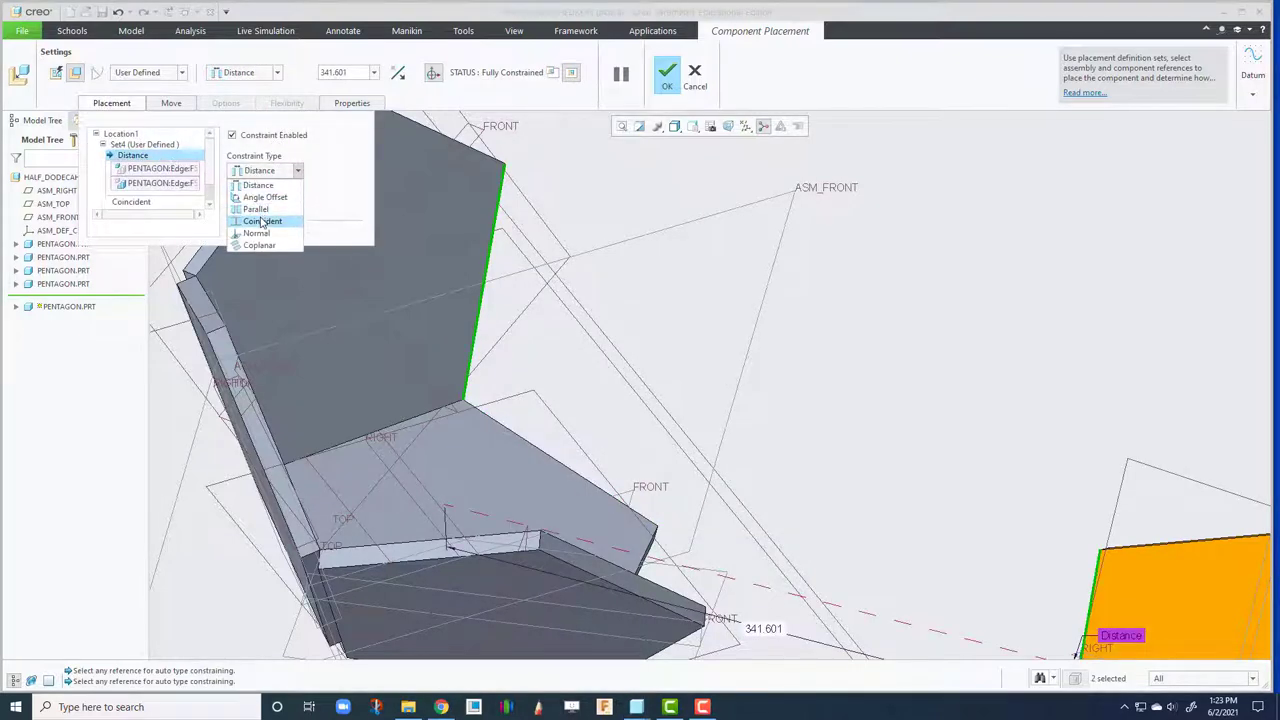
{"action": "left_click", "coordinate": [251, 214]}
{"action": "left_click", "coordinate": [665, 84]}
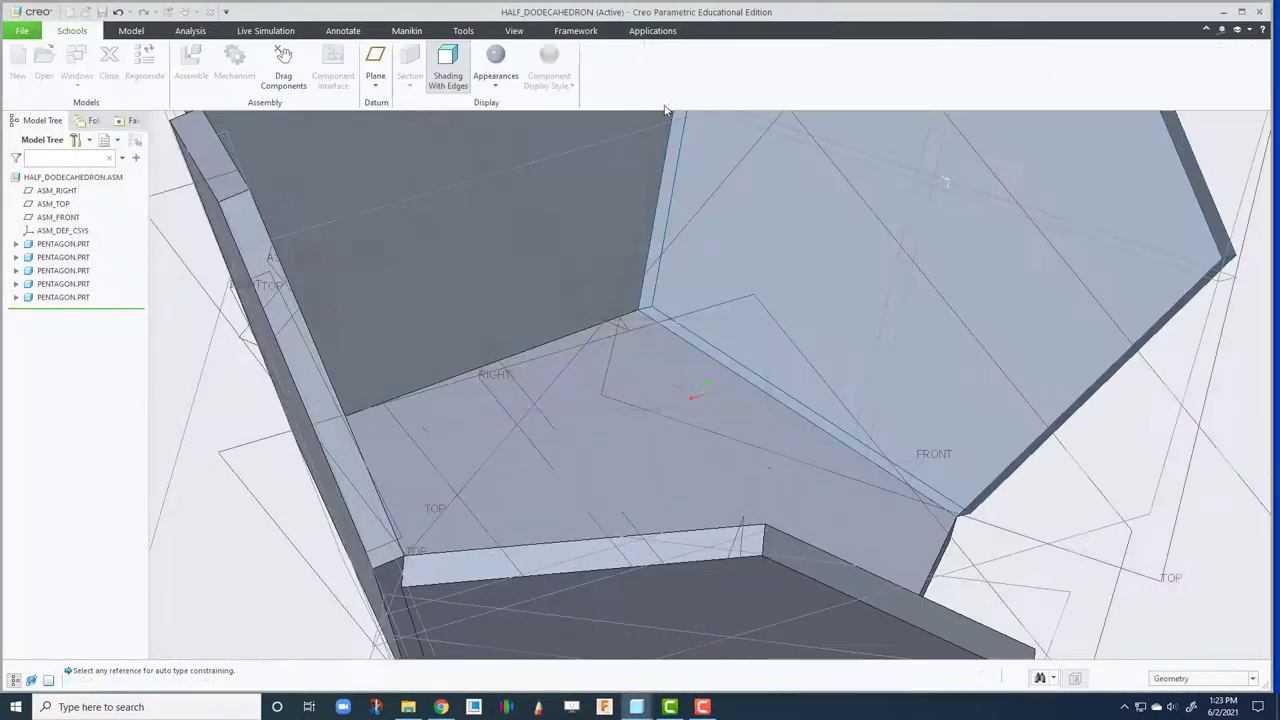
Insert a sixth copy of PENTAGON.PRT from the session beside the remaining open side of the assembly.
{"action": "scroll", "coordinate": [640, 334], "scroll_direction": "up", "scroll_amount": 3}
{"action": "middle_click_drag", "start_coordinate": [640, 334], "coordinate": [680, 349]}
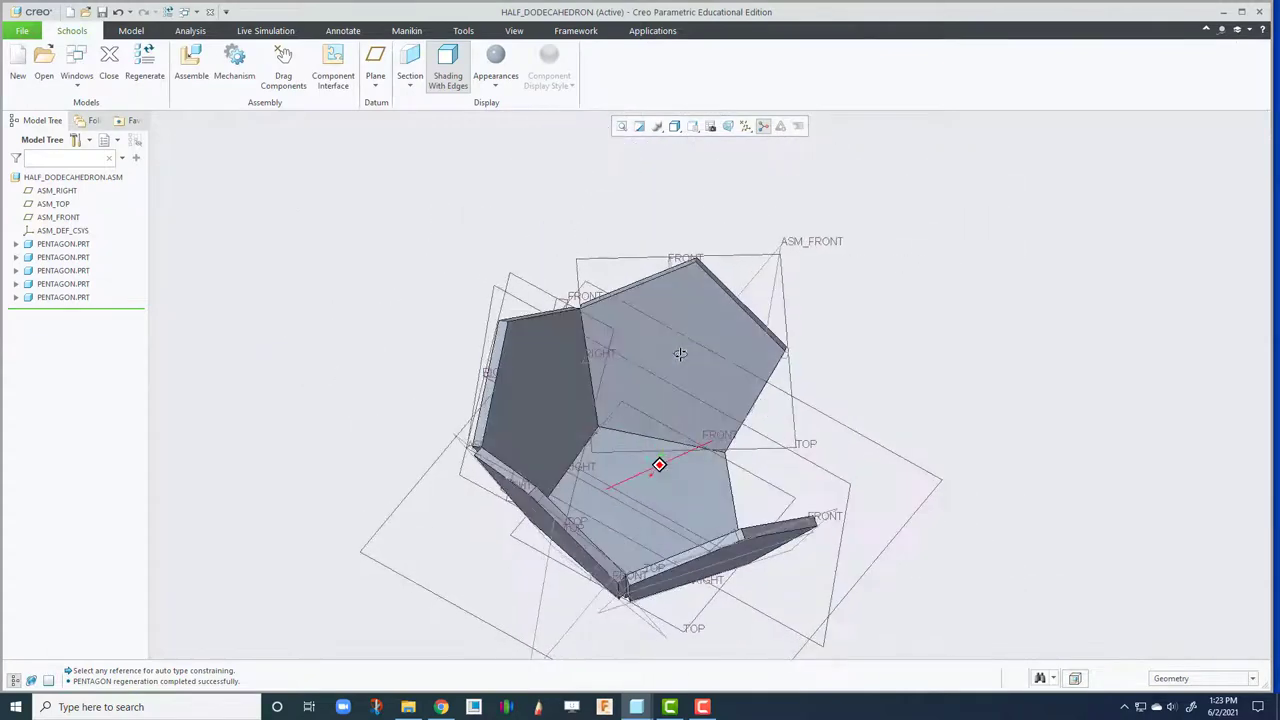
{"action": "key", "text": "a"}
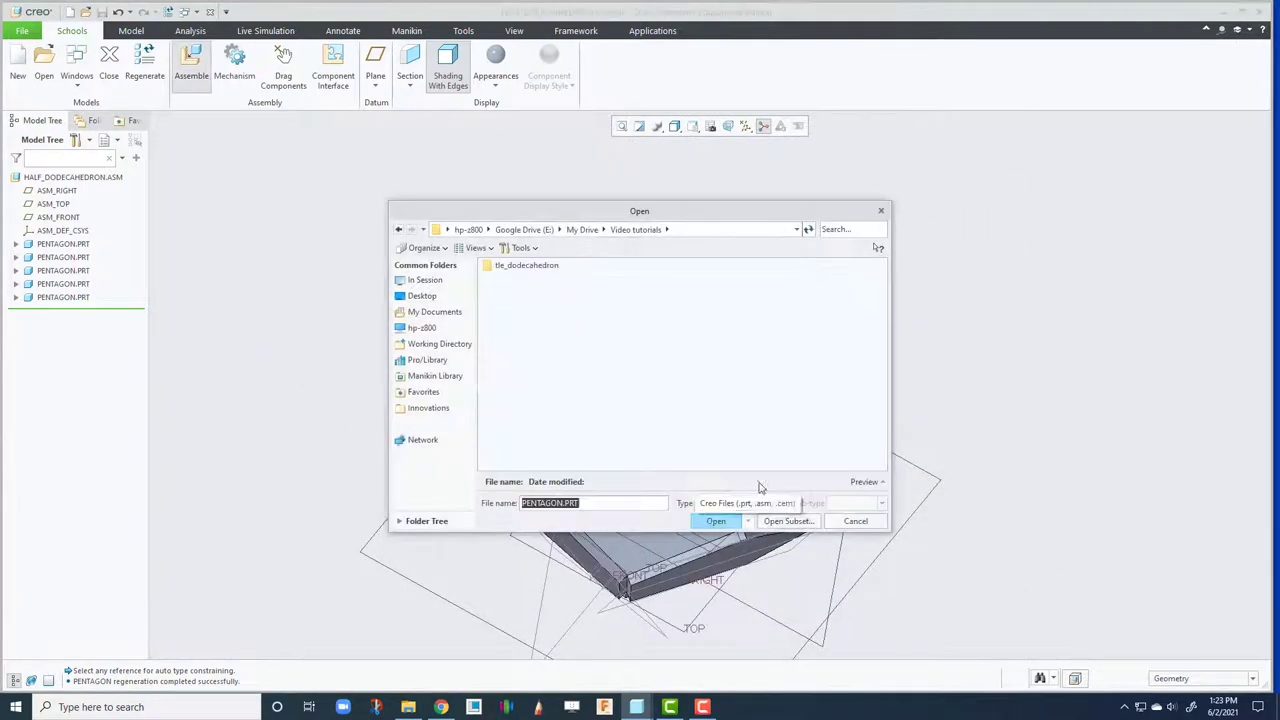
{"action": "left_click", "coordinate": [424, 280]}
{"action": "double_click", "coordinate": [517, 280]}
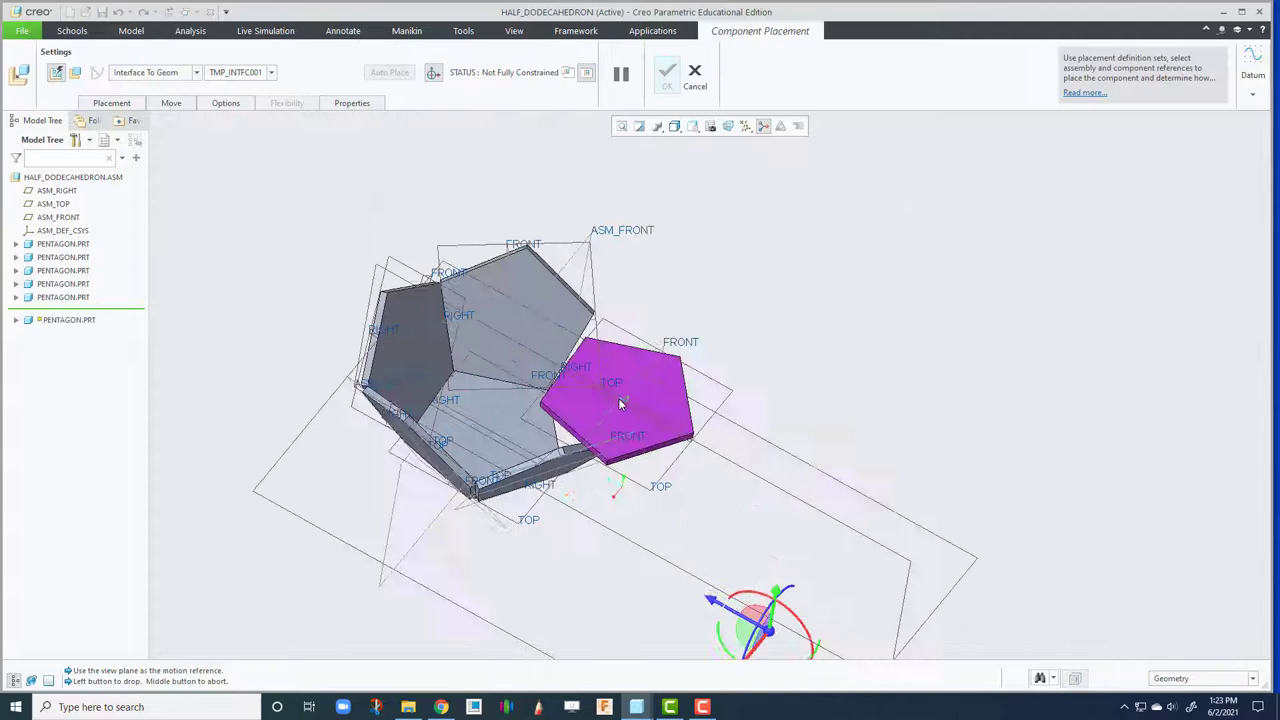
{"action": "scroll", "coordinate": [606, 390], "scroll_direction": "down", "scroll_amount": 5}
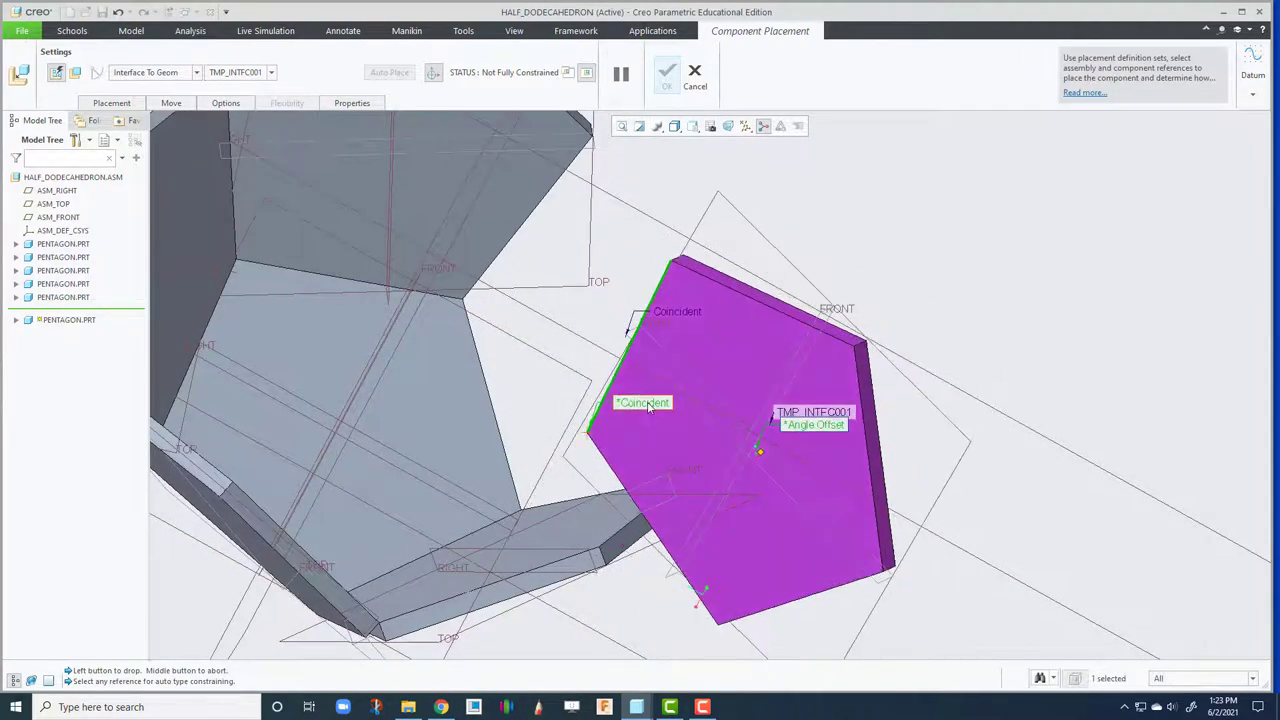
Try to make the sixth pentagon's edge coincident with the base plate's last free edge using the interface-based placement.
{"action": "left_click", "coordinate": [648, 406]}
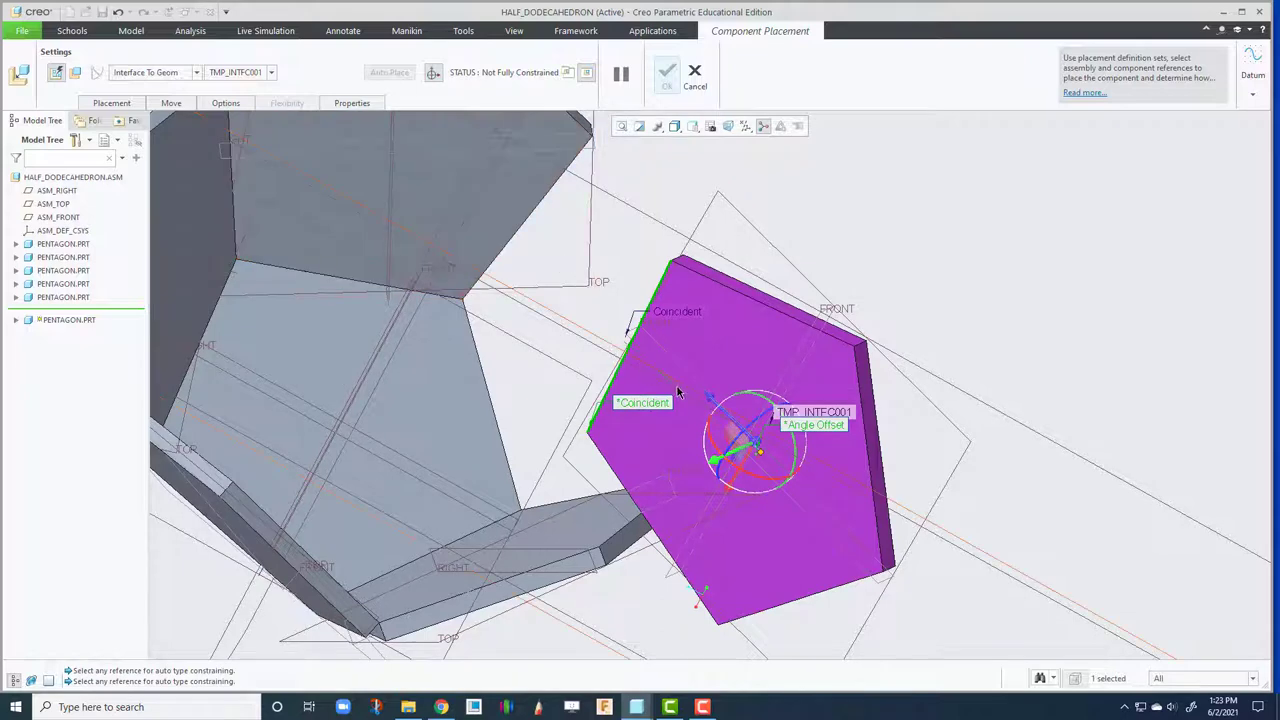
{"action": "left_click", "coordinate": [490, 393]}
{"action": "middle_click_drag", "start_coordinate": [514, 314], "coordinate": [640, 410]}
{"action": "scroll", "coordinate": [636, 423], "scroll_direction": "up", "scroll_amount": 3}
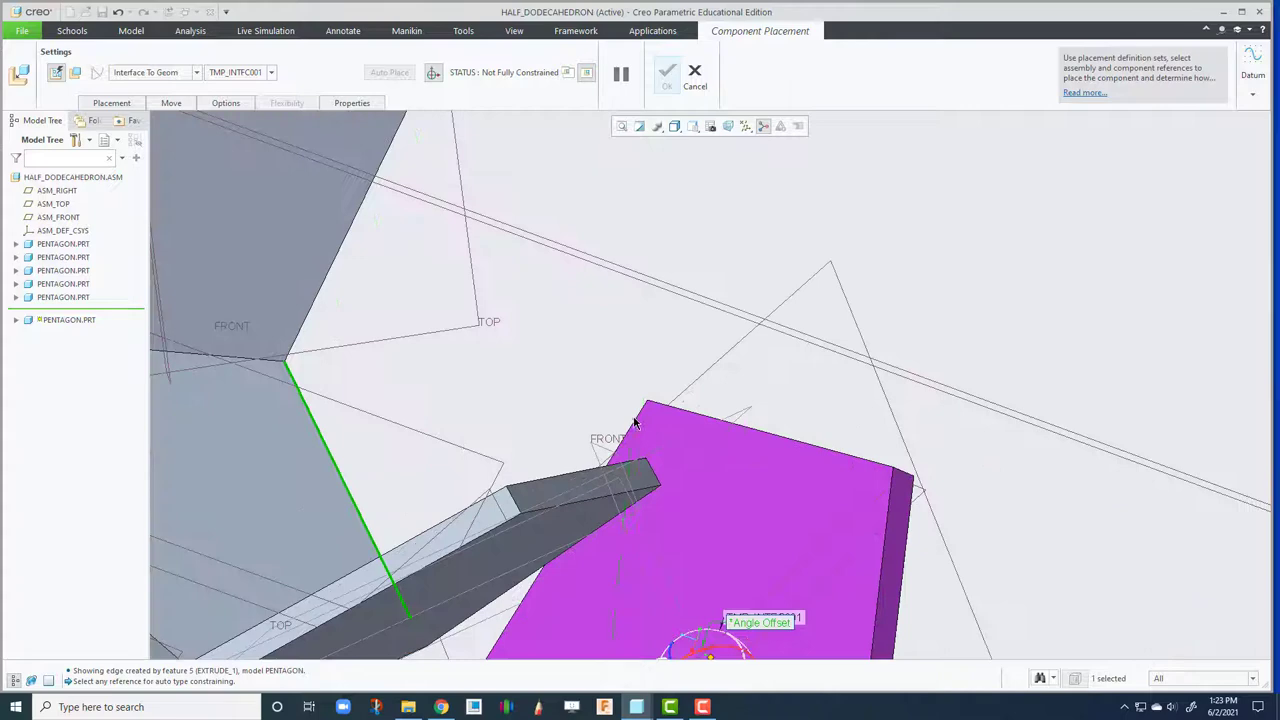
{"action": "scroll", "coordinate": [423, 335], "scroll_direction": "down", "scroll_amount": 2}
{"action": "middle_click_drag", "start_coordinate": [397, 326], "coordinate": [383, 329]}
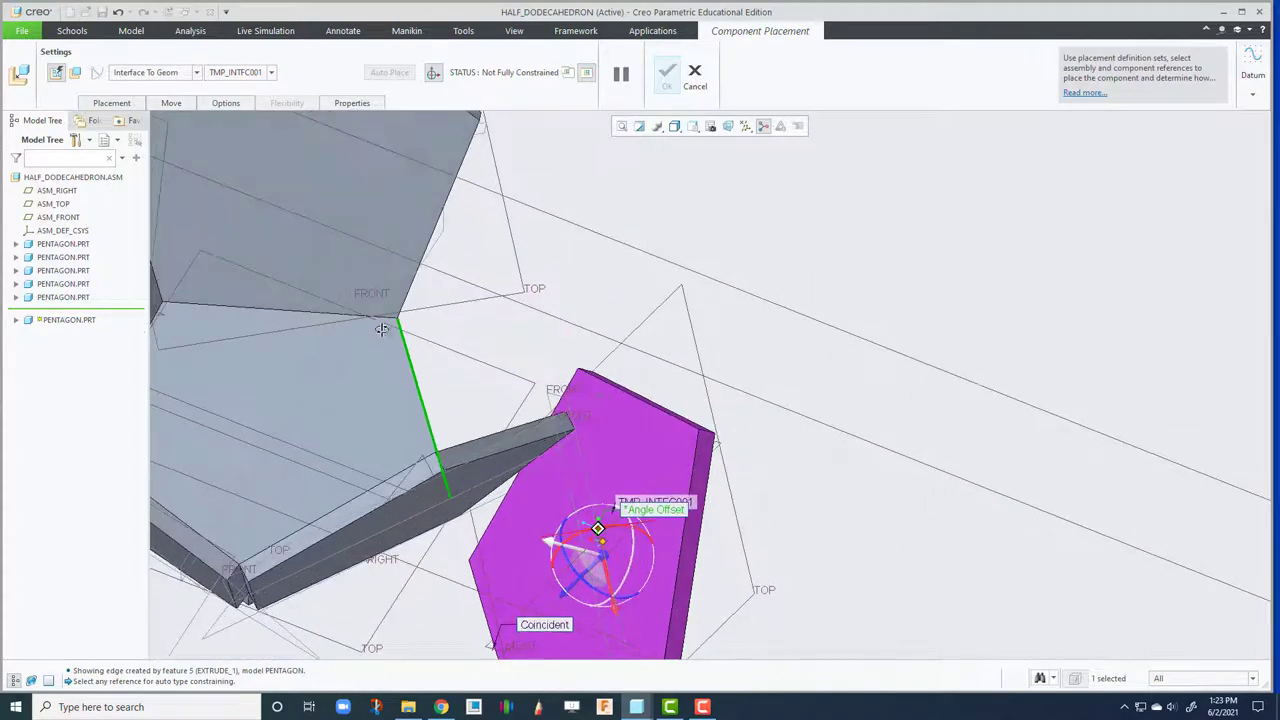
{"action": "scroll", "coordinate": [476, 340], "scroll_direction": "down", "scroll_amount": 2}
{"action": "left_click", "coordinate": [116, 102]}
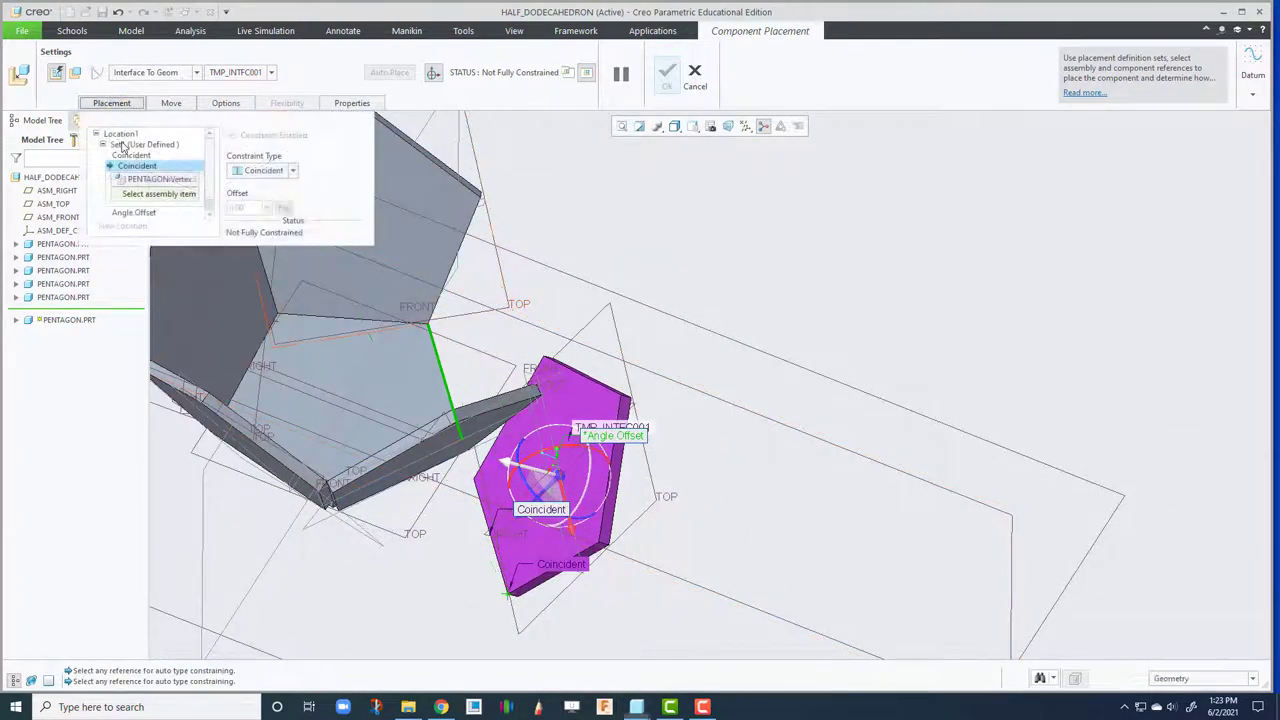
{"action": "left_click", "coordinate": [138, 157]}
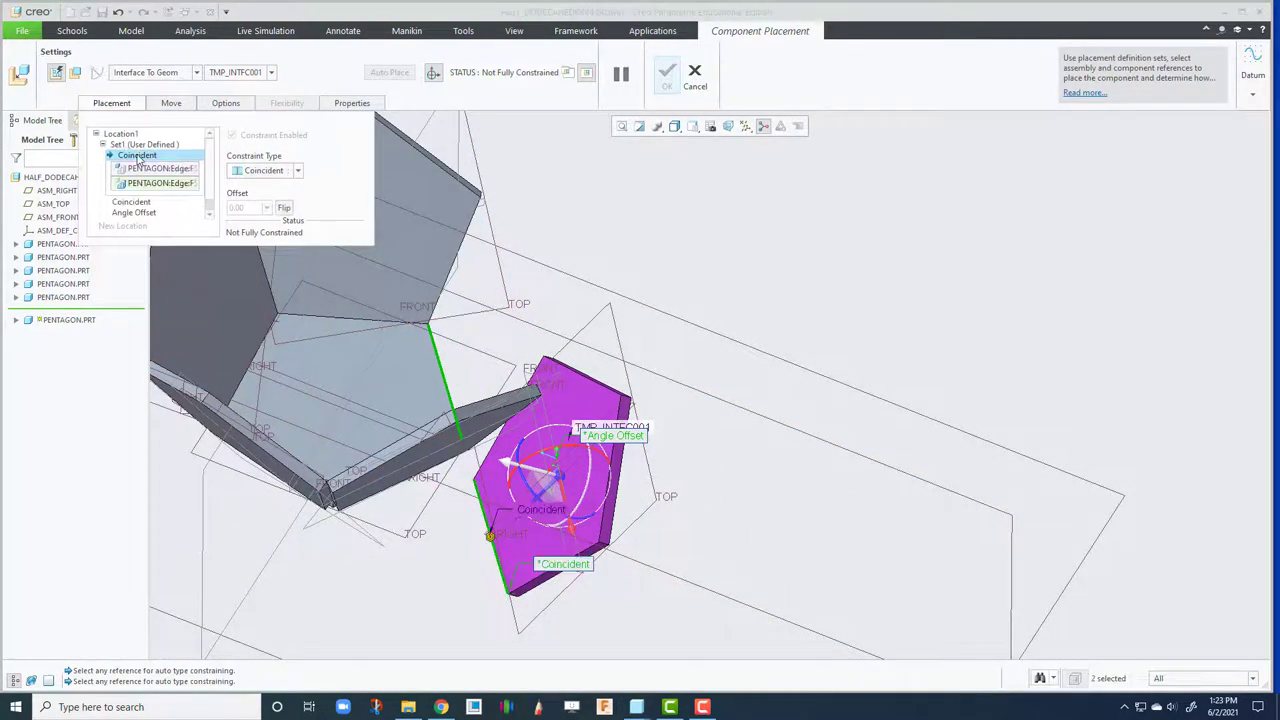
{"action": "left_click", "coordinate": [131, 203]}
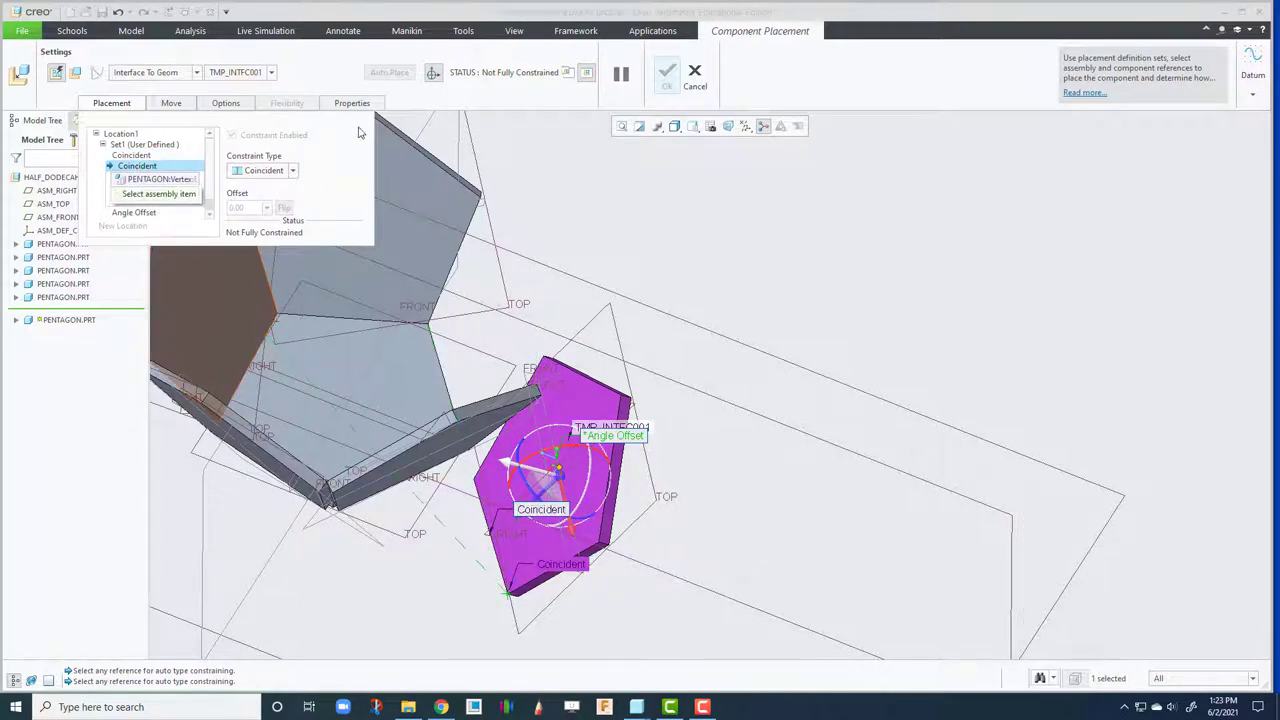
Switch the sixth pentagon to user-defined constraints and delete its existing constraint set.
{"action": "left_click", "coordinate": [76, 76]}
{"action": "right_click", "coordinate": [130, 147]}
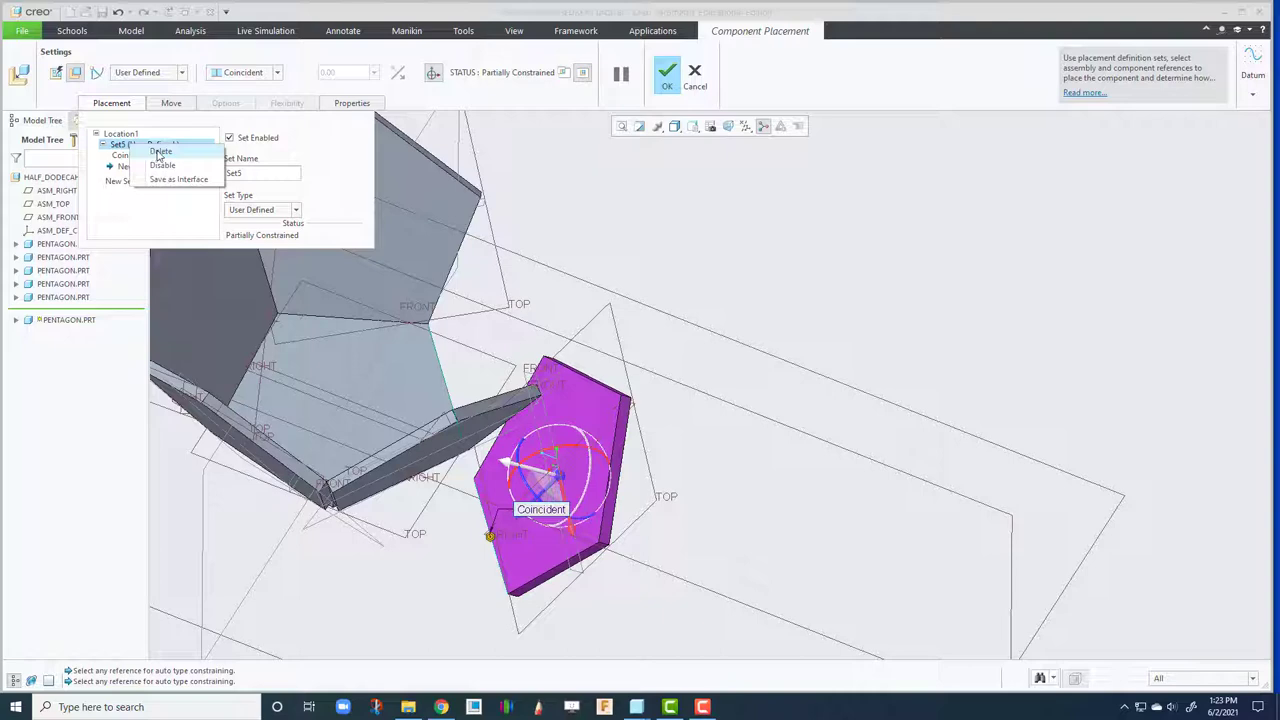
{"action": "left_click", "coordinate": [157, 153]}
Move the sixth pentagon into the remaining gap, close to the base plate's last free edge.
{"action": "middle_click_drag", "start_coordinate": [573, 482], "coordinate": [663, 394], "text": "shift"}
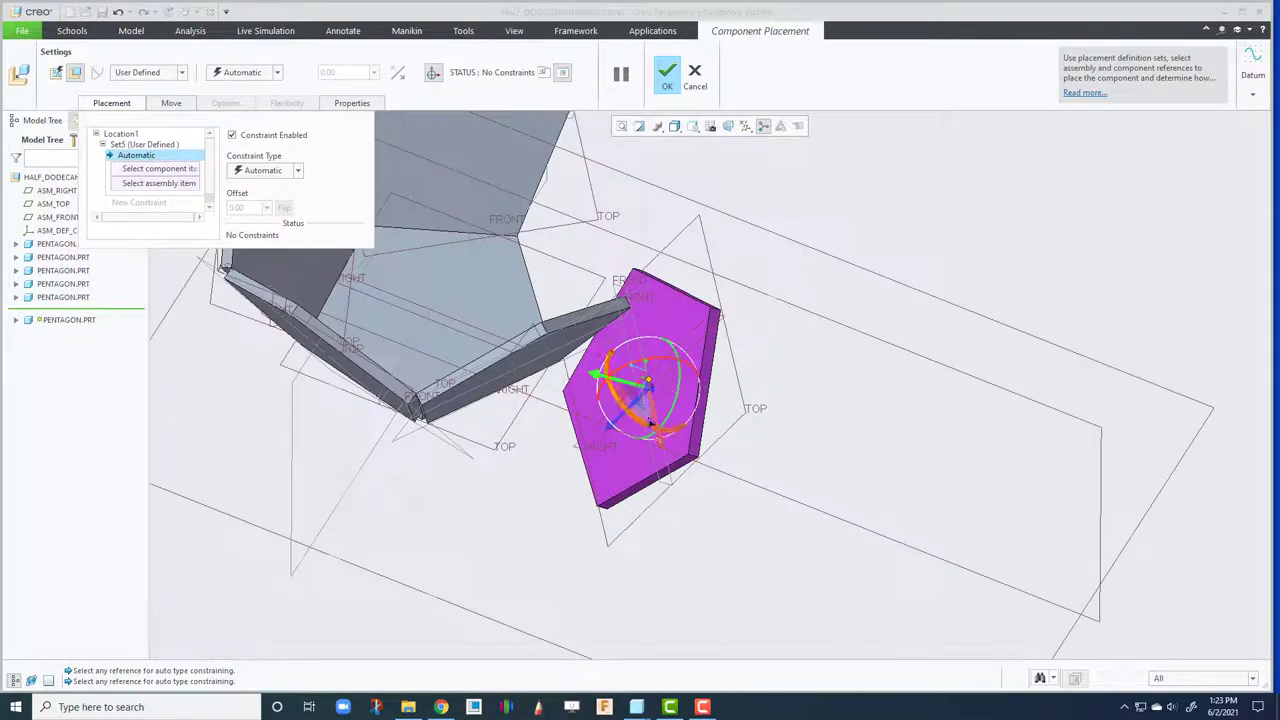
{"action": "left_click_drag", "start_coordinate": [657, 434], "coordinate": [619, 284]}
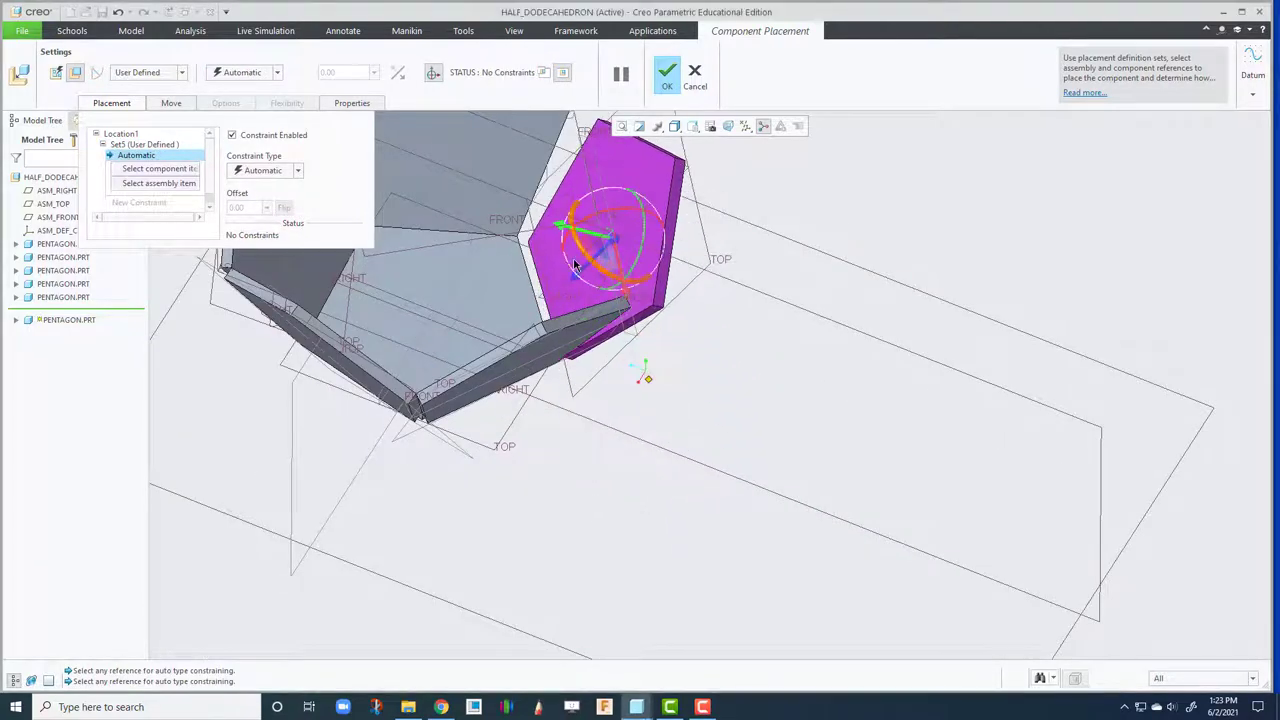
{"action": "scroll", "coordinate": [543, 260], "scroll_direction": "down", "scroll_amount": 4}
{"action": "scroll", "coordinate": [511, 200], "scroll_direction": "down", "scroll_amount": 5}
{"action": "scroll", "coordinate": [654, 316], "scroll_direction": "up", "scroll_amount": 5}
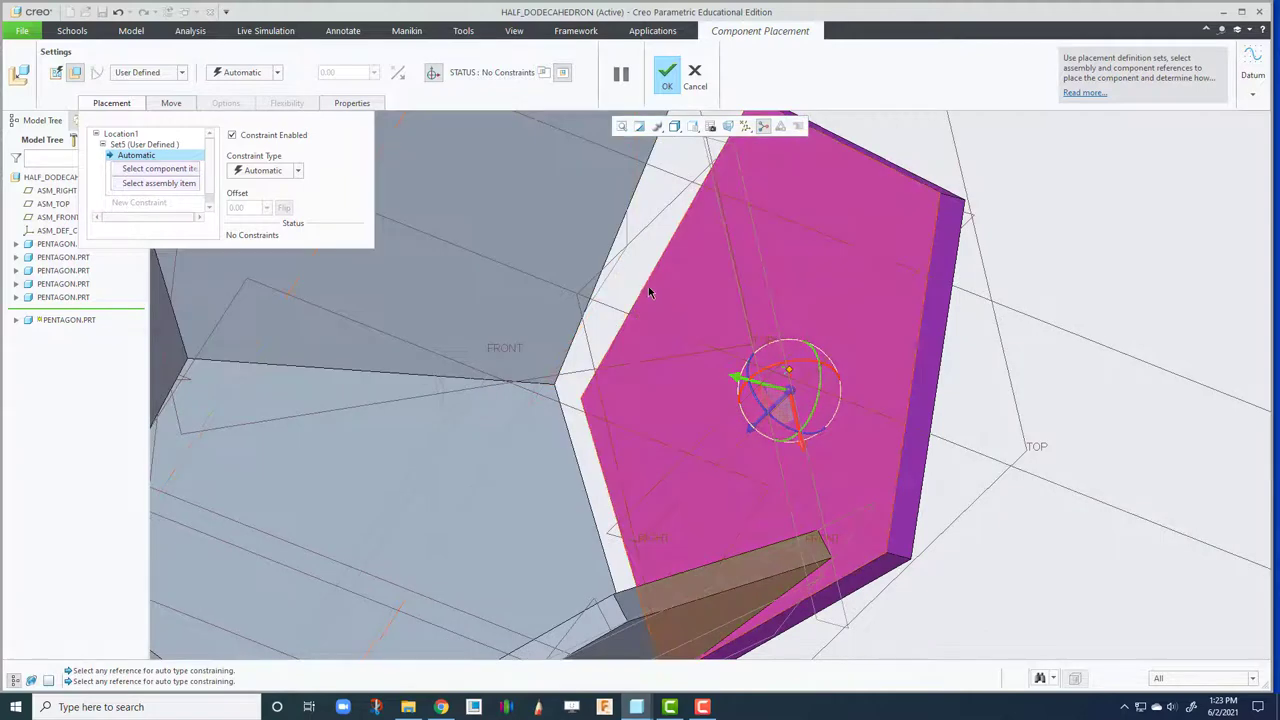
Constrain the sixth pentagon's side edge to the neighbouring upright pentagon's edge and its lower edge to the base plate's edge, completing the placement.
{"action": "left_click", "coordinate": [632, 270]}
{"action": "left_click", "coordinate": [616, 237]}
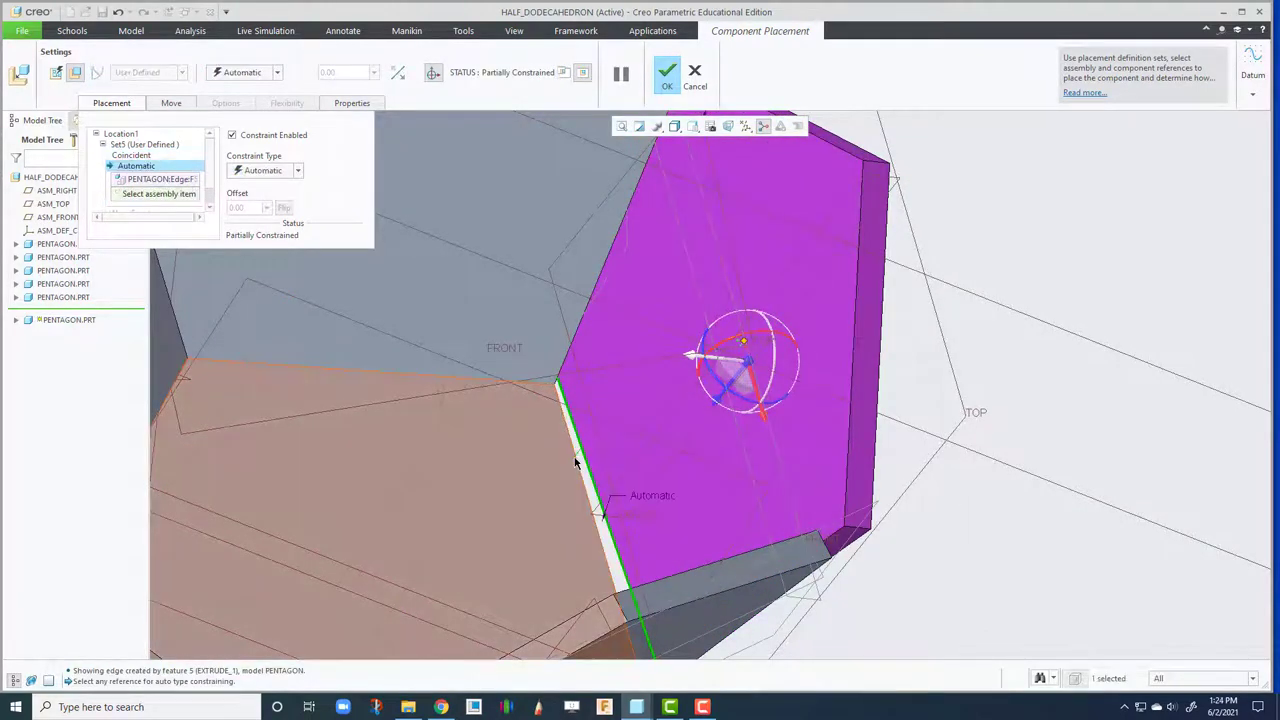
{"action": "left_click", "coordinate": [577, 450]}
{"action": "mouse_move", "coordinate": [575, 449]}
{"action": "middle_mouse_down"}
{"action": "mouse_move", "coordinate": [588, 271]}
{"action": "mouse_move", "coordinate": [375, 289]}
{"action": "mouse_move", "coordinate": [583, 390]}
{"action": "mouse_move", "coordinate": [659, 381]}
{"action": "mouse_move", "coordinate": [541, 320]}
{"action": "middle_mouse_up"}
{"action": "middle_click", "coordinate": [588, 271]}
Create a new design assembly named full_dodecahedron with the default template.
{"action": "left_click", "coordinate": [18, 62]}
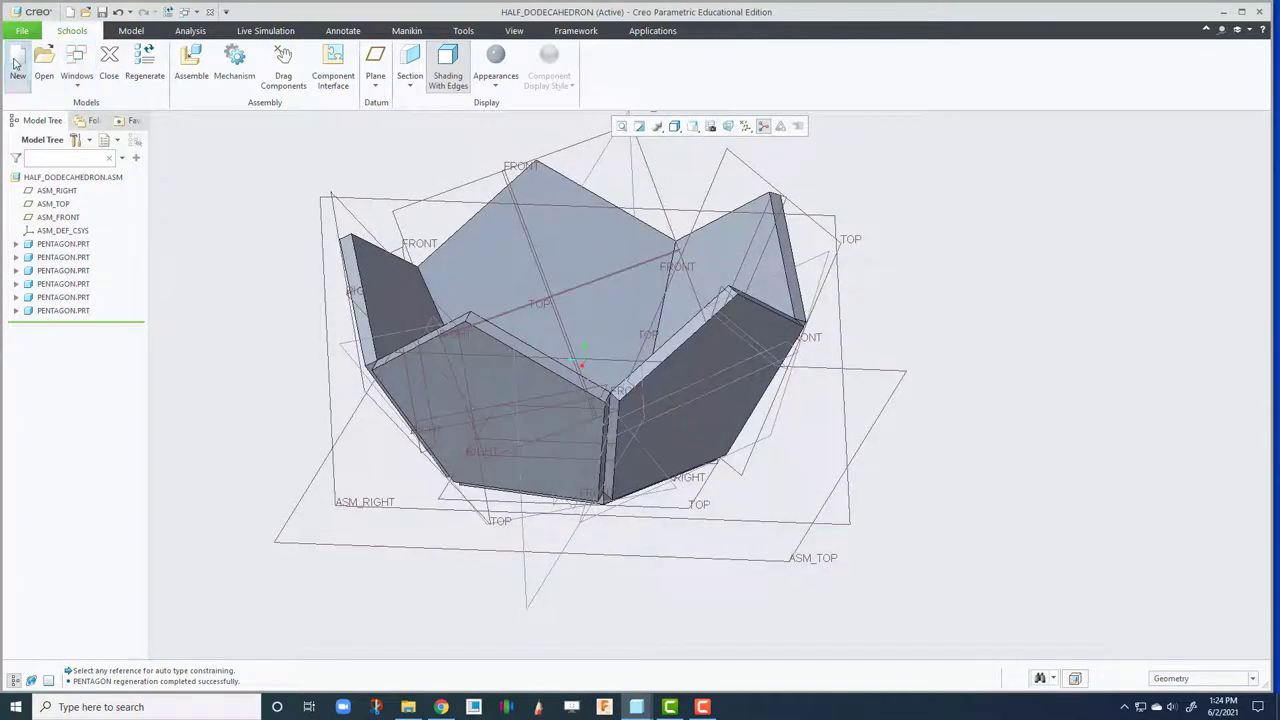
{"action": "left_click", "coordinate": [564, 302]}
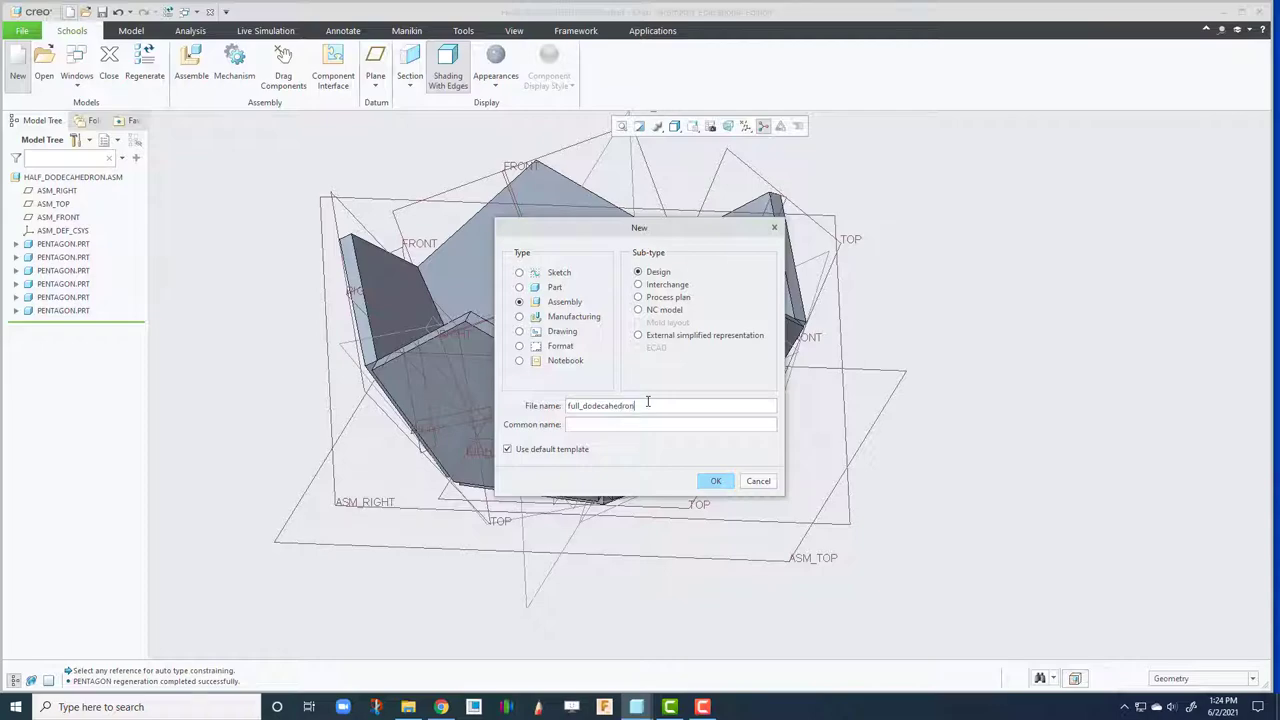
{"action": "key", "text": "Return"}
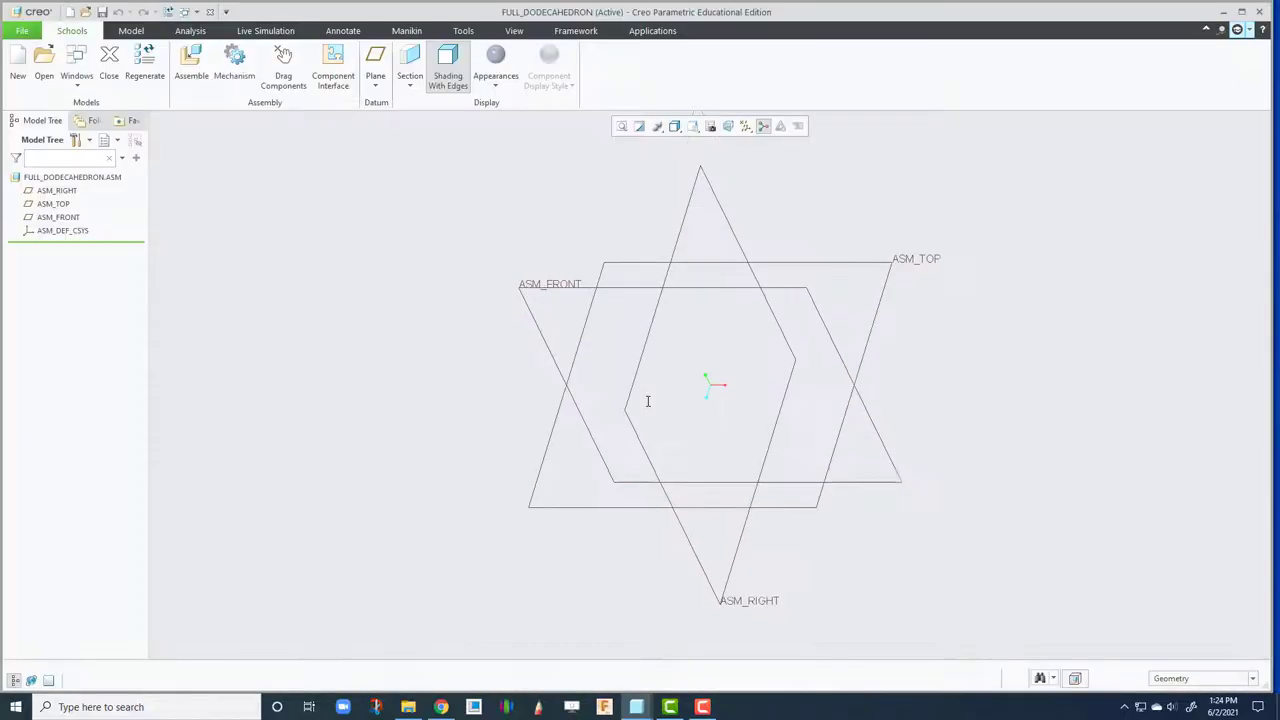
Insert HALF_DODECAHEDRON.ASM from the session into the new assembly and fix it with the Default constraint.
{"action": "left_click", "coordinate": [191, 60]}
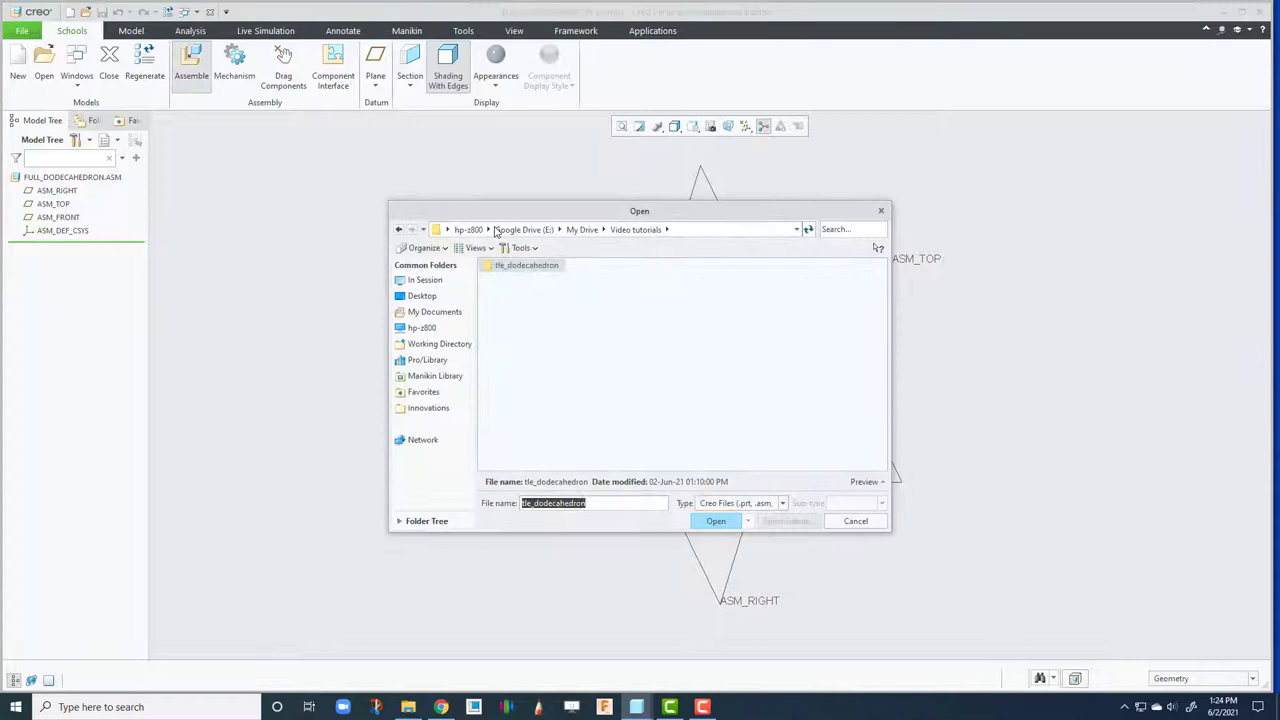
{"action": "left_click", "coordinate": [420, 284]}
{"action": "double_click", "coordinate": [521, 280]}
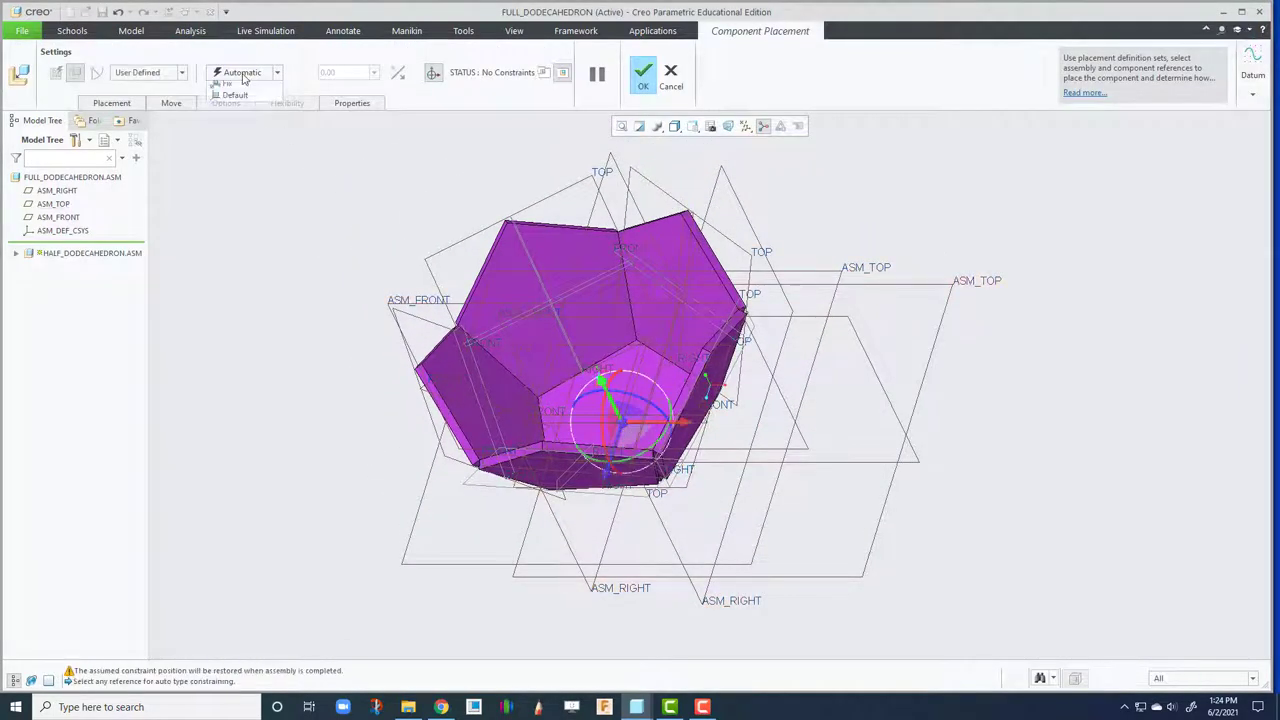
{"action": "left_click", "coordinate": [258, 208]}
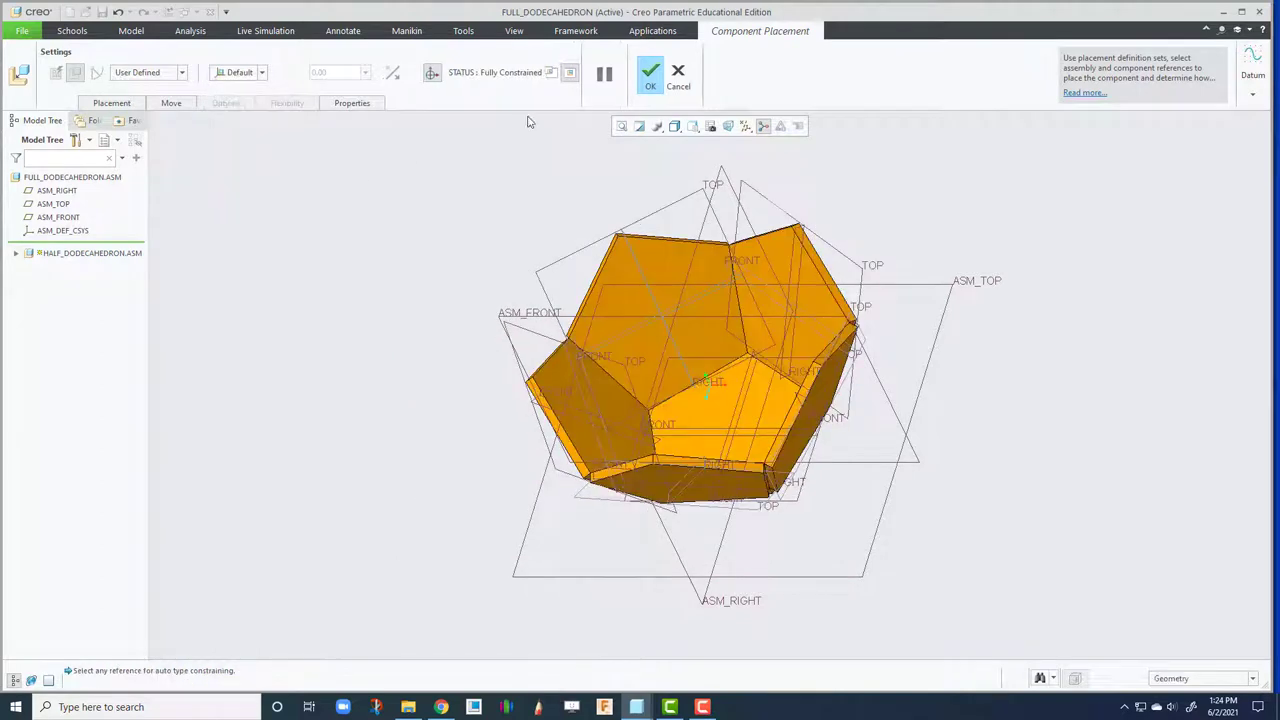
{"action": "left_click", "coordinate": [648, 75]}
Insert a second HALF_DODECAHEDRON.ASM from the session, drop it beside the first half and hide the datum planes.
{"action": "scroll", "coordinate": [639, 386], "scroll_direction": "down", "scroll_amount": 3}
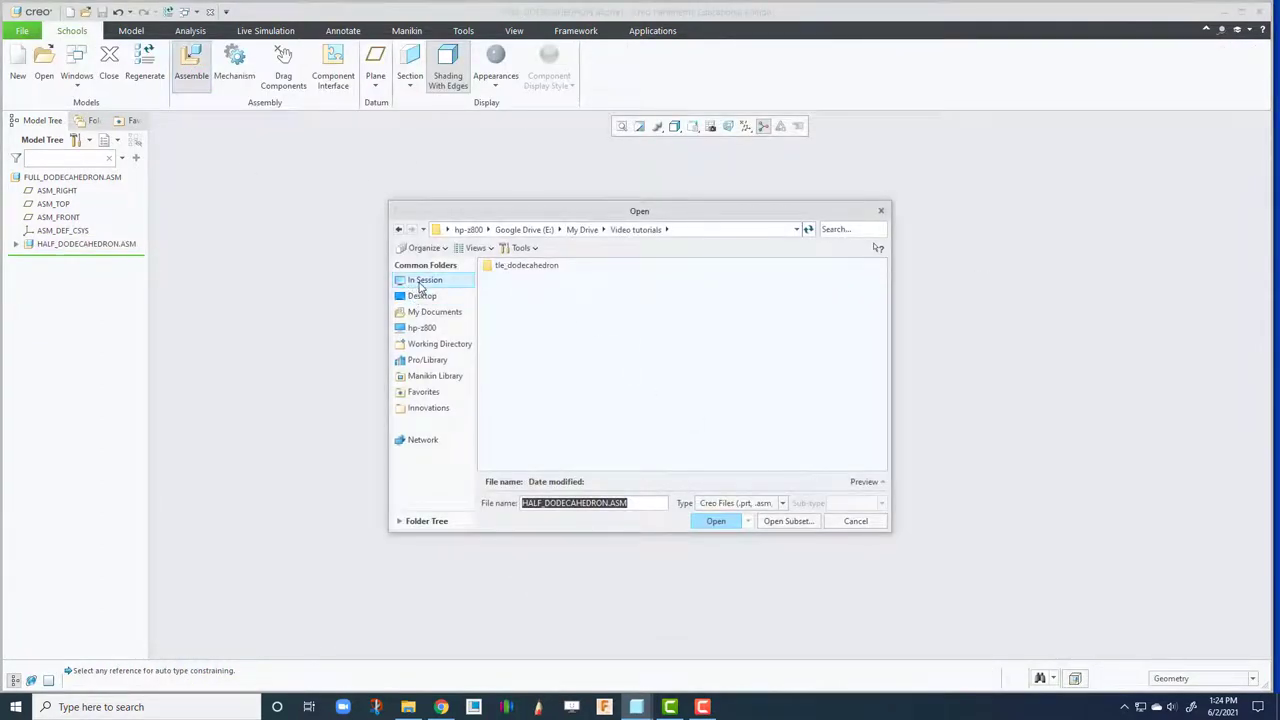
{"action": "left_click", "coordinate": [422, 281]}
{"action": "double_click", "coordinate": [490, 277]}
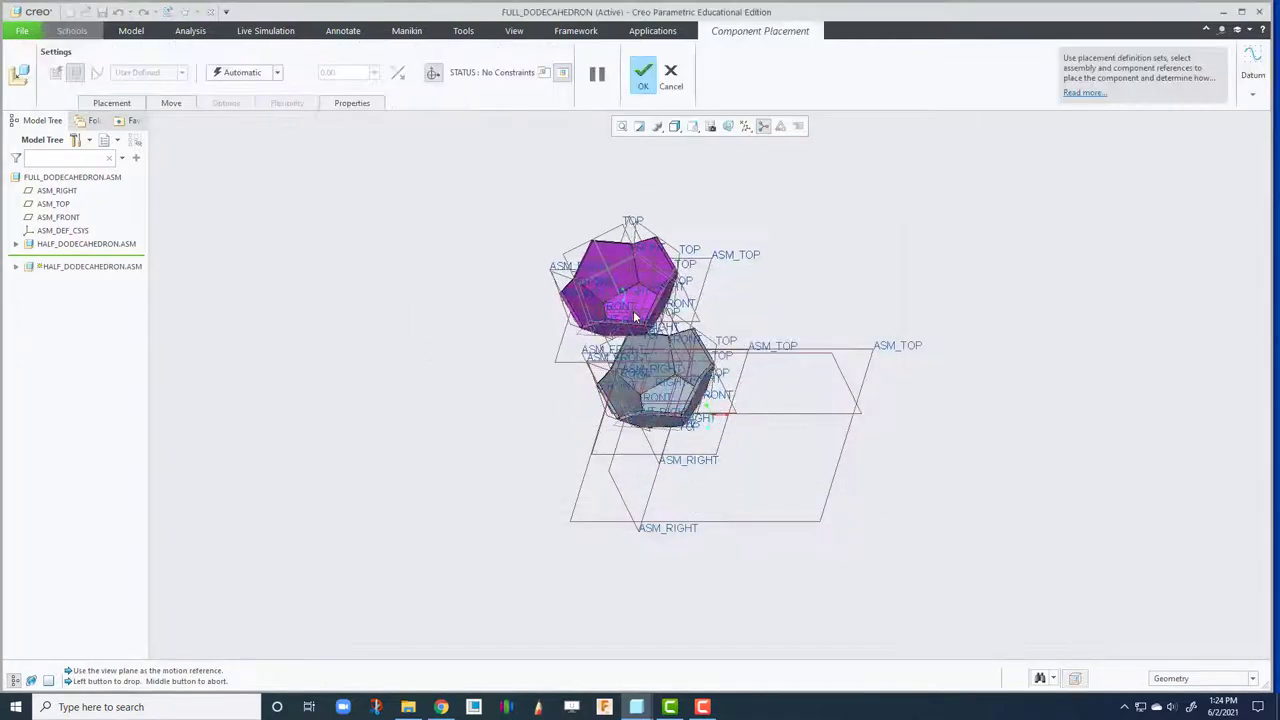
{"action": "left_click", "coordinate": [634, 317]}
{"action": "scroll", "coordinate": [660, 260], "scroll_direction": "up", "scroll_amount": 4}
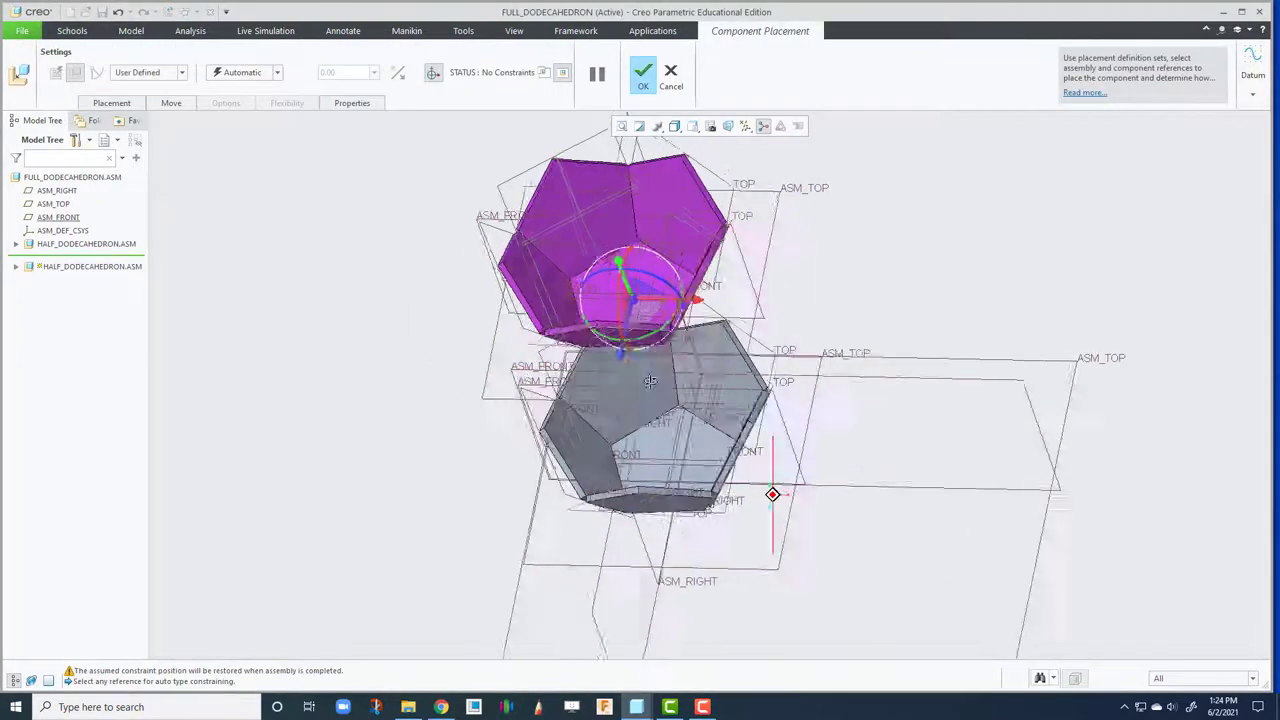
{"action": "left_click", "coordinate": [745, 130]}
{"action": "left_click", "coordinate": [790, 201]}
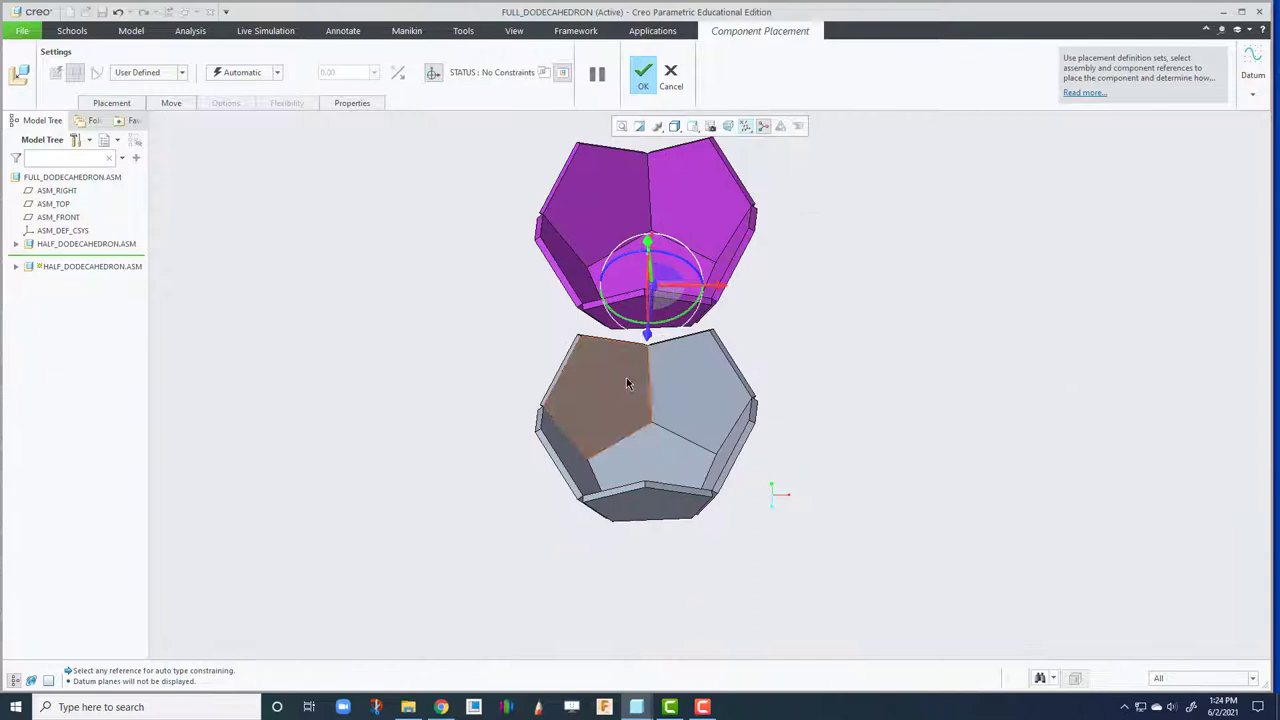
Flip the second half dodecahedron upside down and move it over the open side of the fixed half.
{"action": "middle_click_drag", "start_coordinate": [627, 383], "coordinate": [638, 313]}
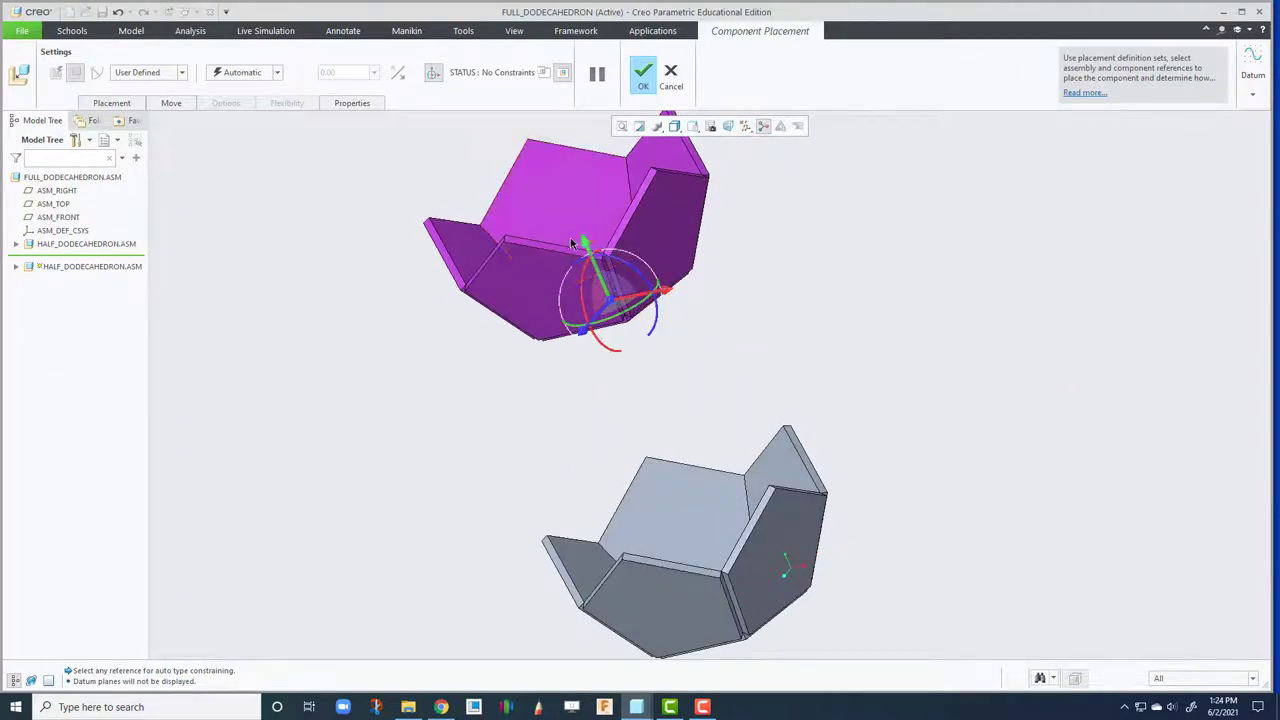
{"action": "middle_click_drag", "start_coordinate": [576, 243], "coordinate": [608, 341], "text": "ctrl+alt"}
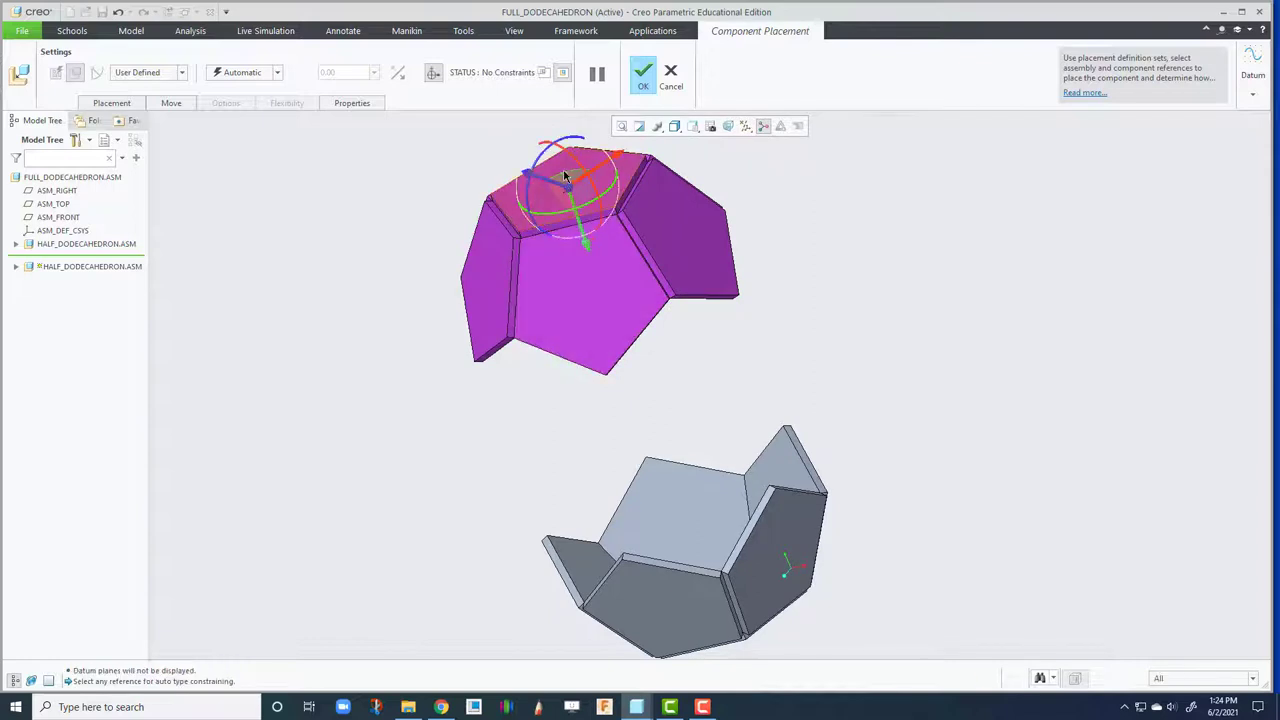
{"action": "left_click_drag", "start_coordinate": [568, 190], "coordinate": [631, 379]}
{"action": "middle_click_drag", "start_coordinate": [631, 379], "coordinate": [678, 404]}
{"action": "left_click_drag", "start_coordinate": [661, 390], "coordinate": [698, 403]}
{"action": "middle_click_drag", "start_coordinate": [698, 403], "coordinate": [653, 404]}
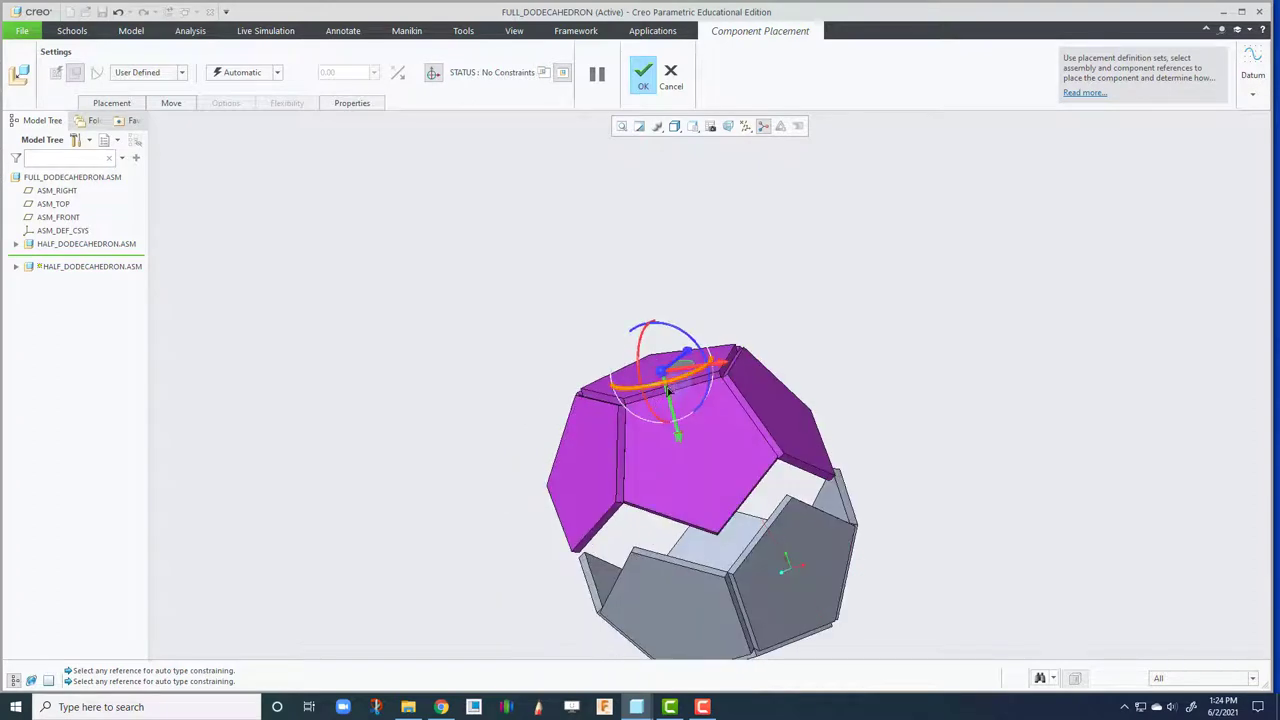
{"action": "left_click_drag", "start_coordinate": [666, 375], "coordinate": [678, 408]}
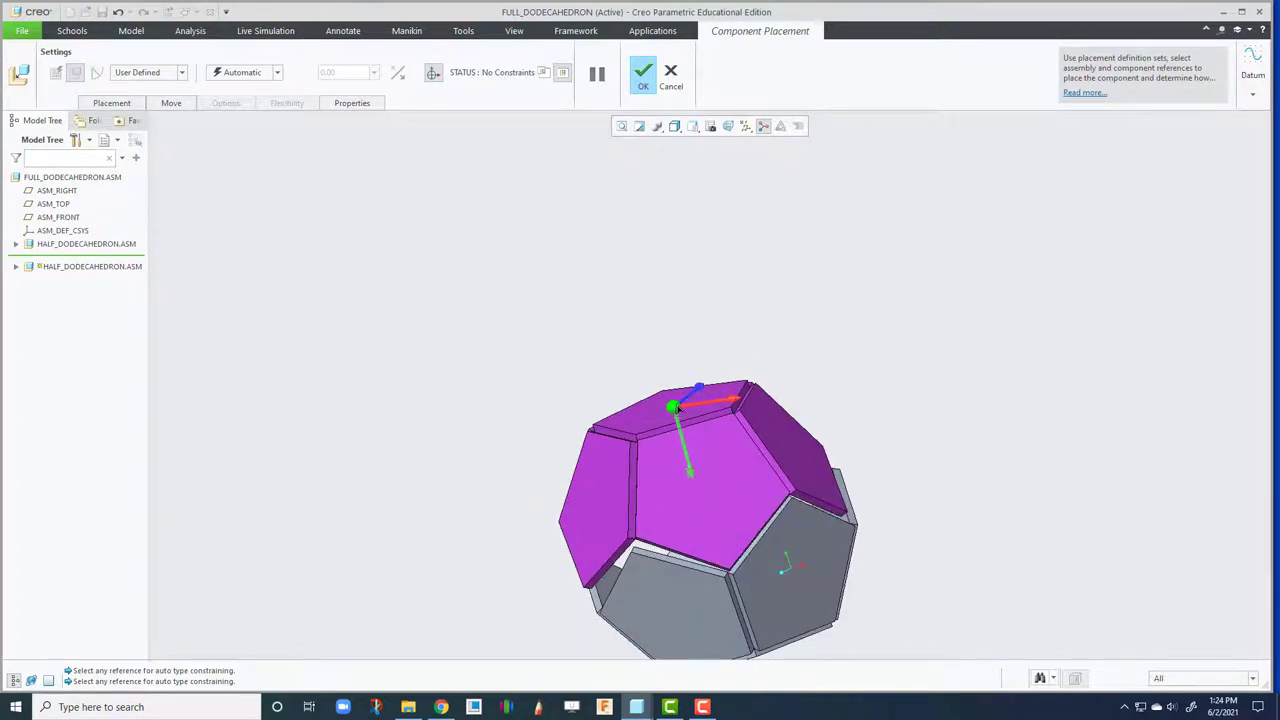
Shift the flipped half sideways so its free pentagon edges line up roughly with the matching edges of the fixed half.
{"action": "scroll", "coordinate": [566, 314], "scroll_direction": "up", "scroll_amount": 3}
{"action": "scroll", "coordinate": [650, 470], "scroll_direction": "down", "scroll_amount": 6}
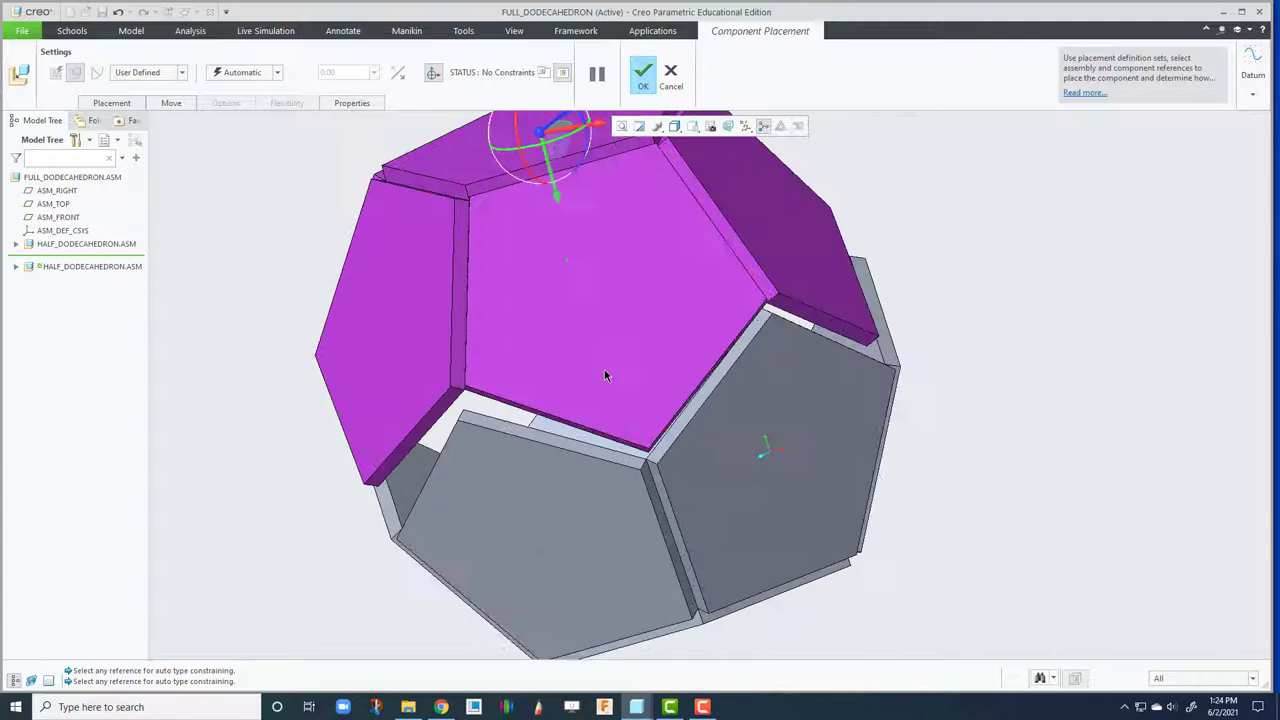
{"action": "middle_click_drag", "start_coordinate": [604, 376], "coordinate": [650, 343]}
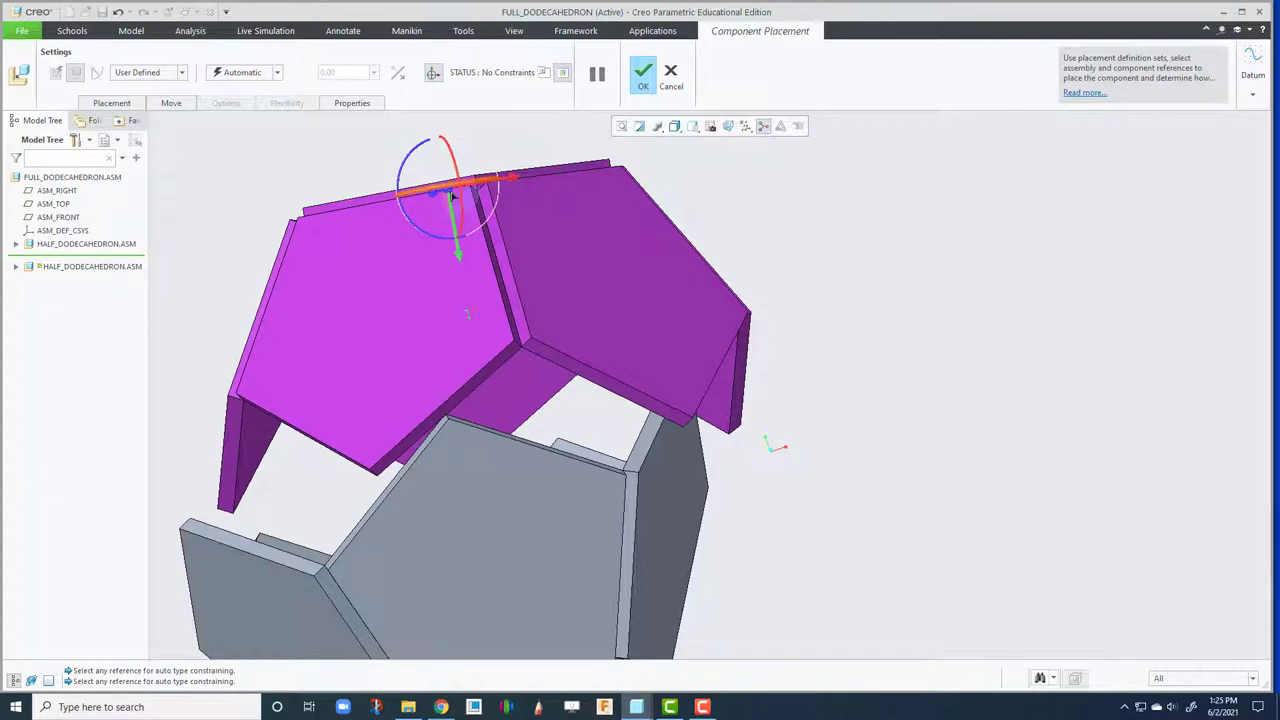
{"action": "middle_click_drag", "start_coordinate": [452, 200], "coordinate": [488, 323]}
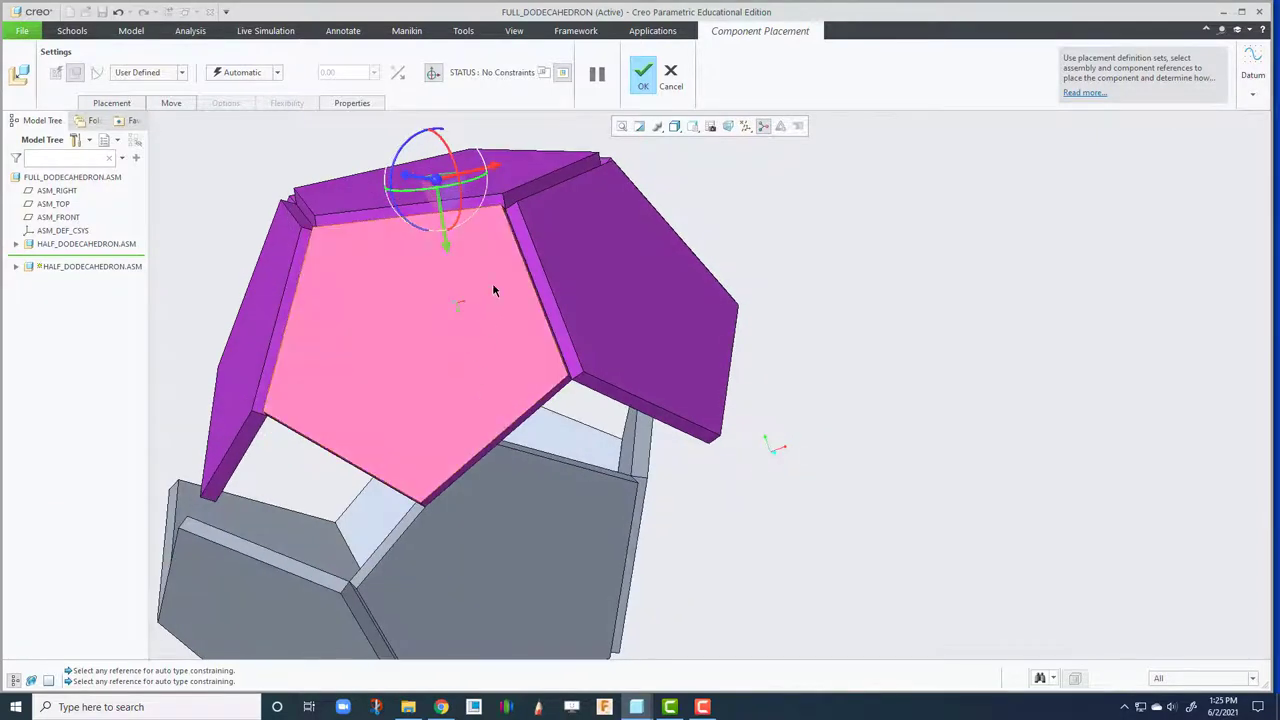
{"action": "left_click_drag", "start_coordinate": [445, 178], "coordinate": [346, 206]}
Make the flipped half's slanted free pentagon edge coincident with the matching edge of the fixed half's pentagon.
{"action": "scroll", "coordinate": [416, 493], "scroll_direction": "down", "scroll_amount": 6}
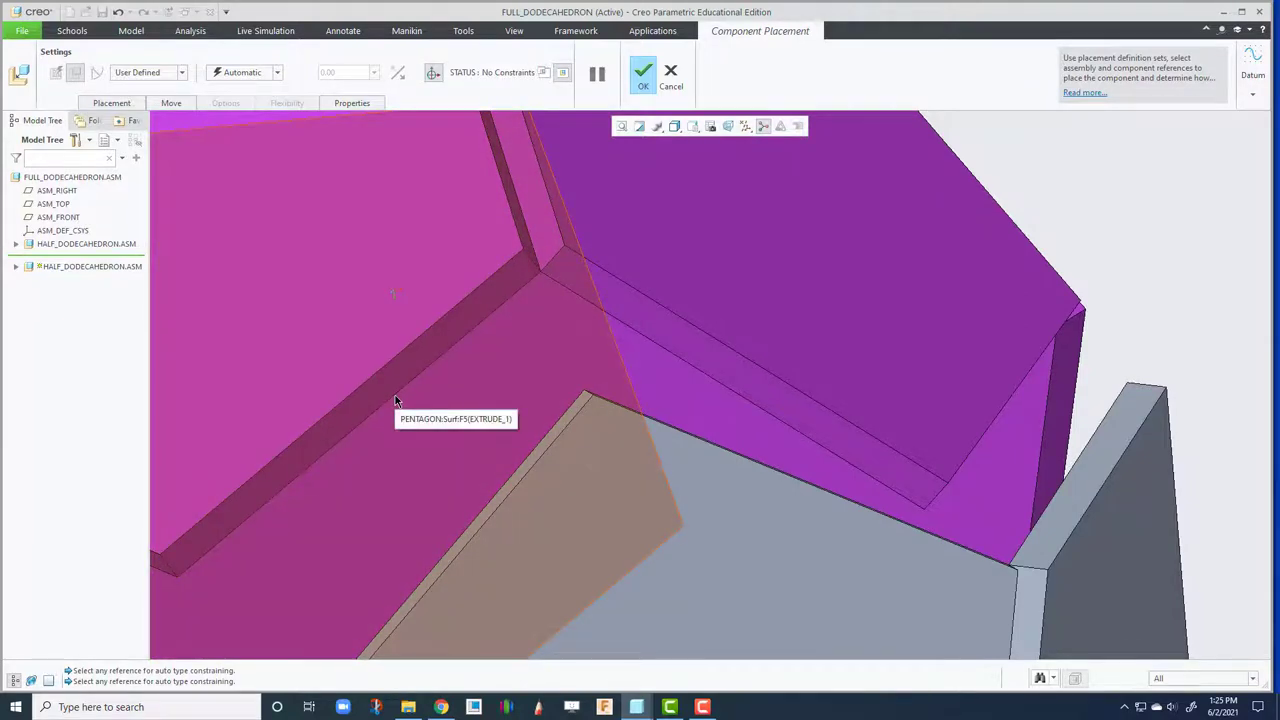
{"action": "right_click", "coordinate": [395, 396]}
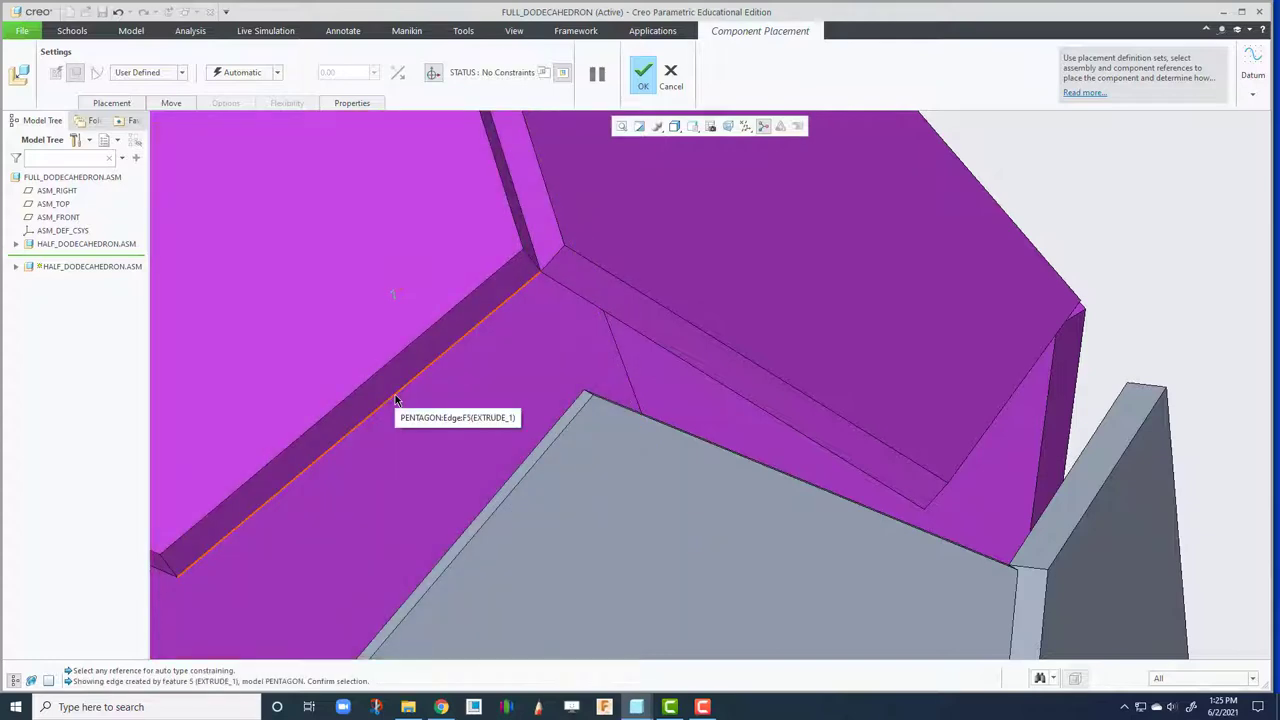
{"action": "left_click", "coordinate": [395, 396]}
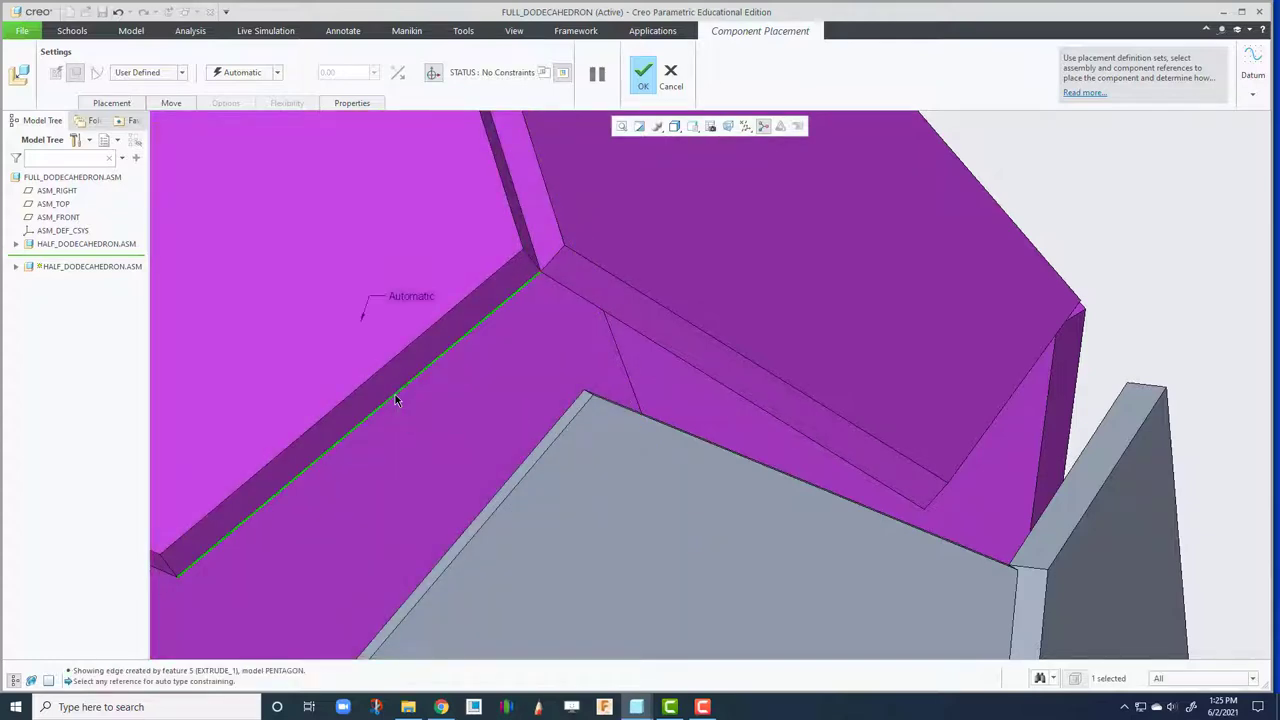
{"action": "scroll", "coordinate": [429, 392], "scroll_direction": "up", "scroll_amount": 3}
{"action": "middle_click_drag", "start_coordinate": [431, 398], "coordinate": [453, 463]}
{"action": "scroll", "coordinate": [453, 465], "scroll_direction": "down", "scroll_amount": 3}
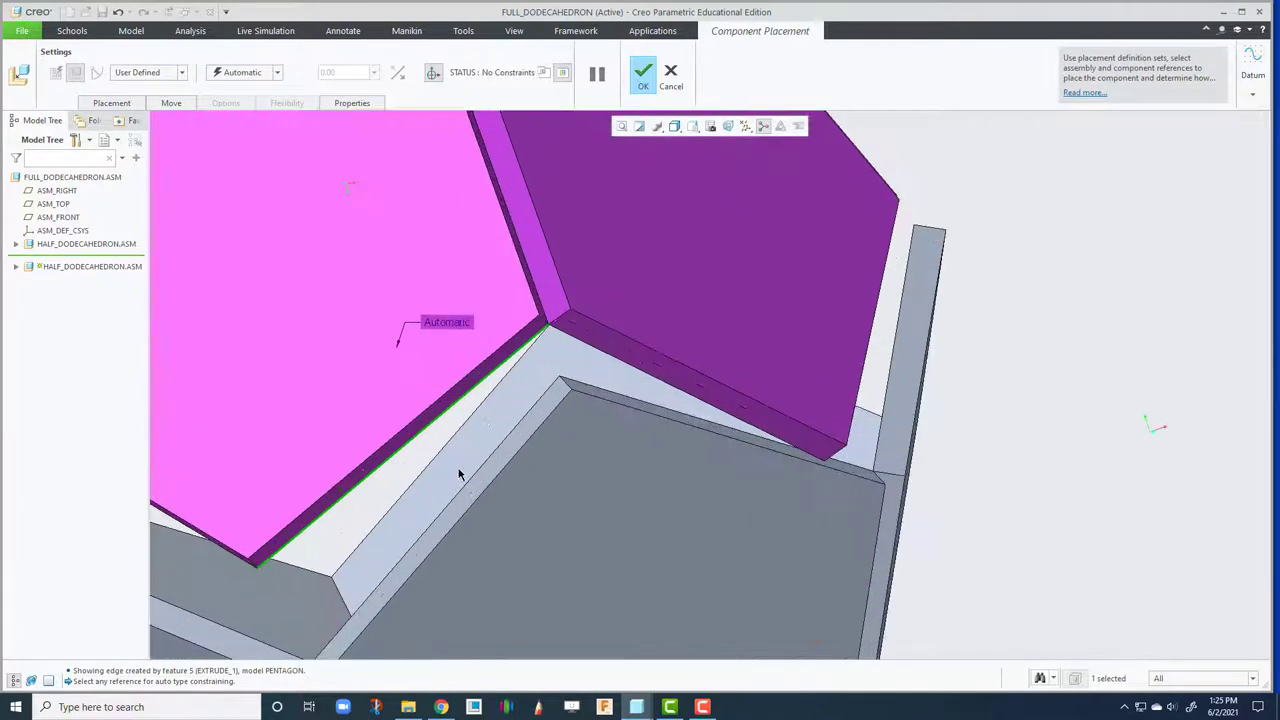
{"action": "right_click", "coordinate": [474, 478]}
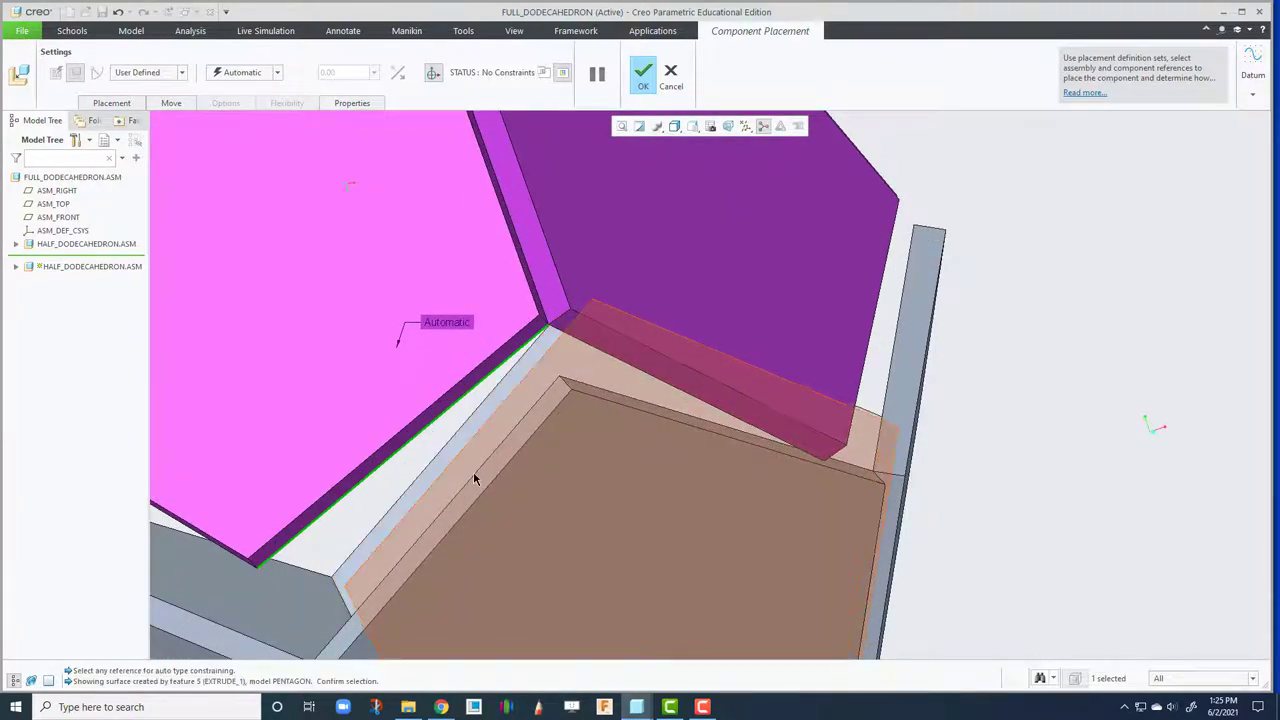
{"action": "right_click", "coordinate": [475, 479]}
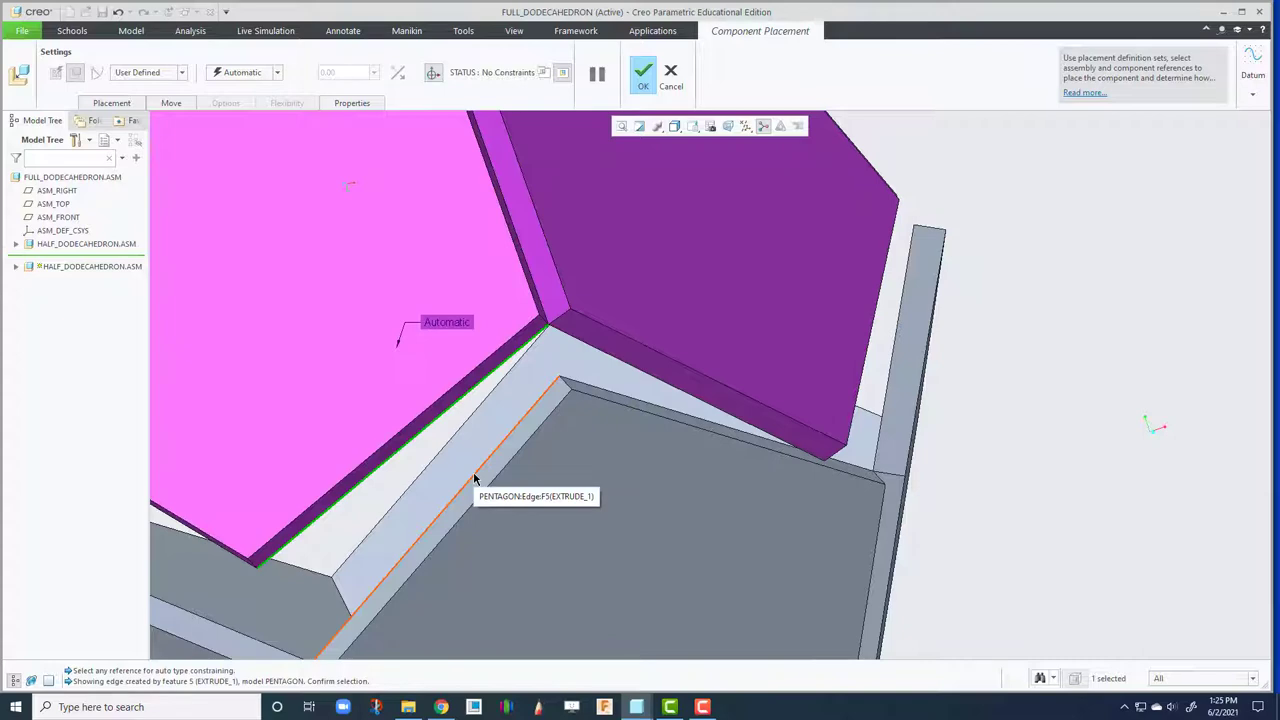
{"action": "left_click", "coordinate": [475, 479]}
Constrain the same pentagon's neighbouring lower edge to the adjacent fixed pentagon's edge as Oriented and accept the placement.
{"action": "scroll", "coordinate": [517, 414], "scroll_direction": "down", "scroll_amount": 4}
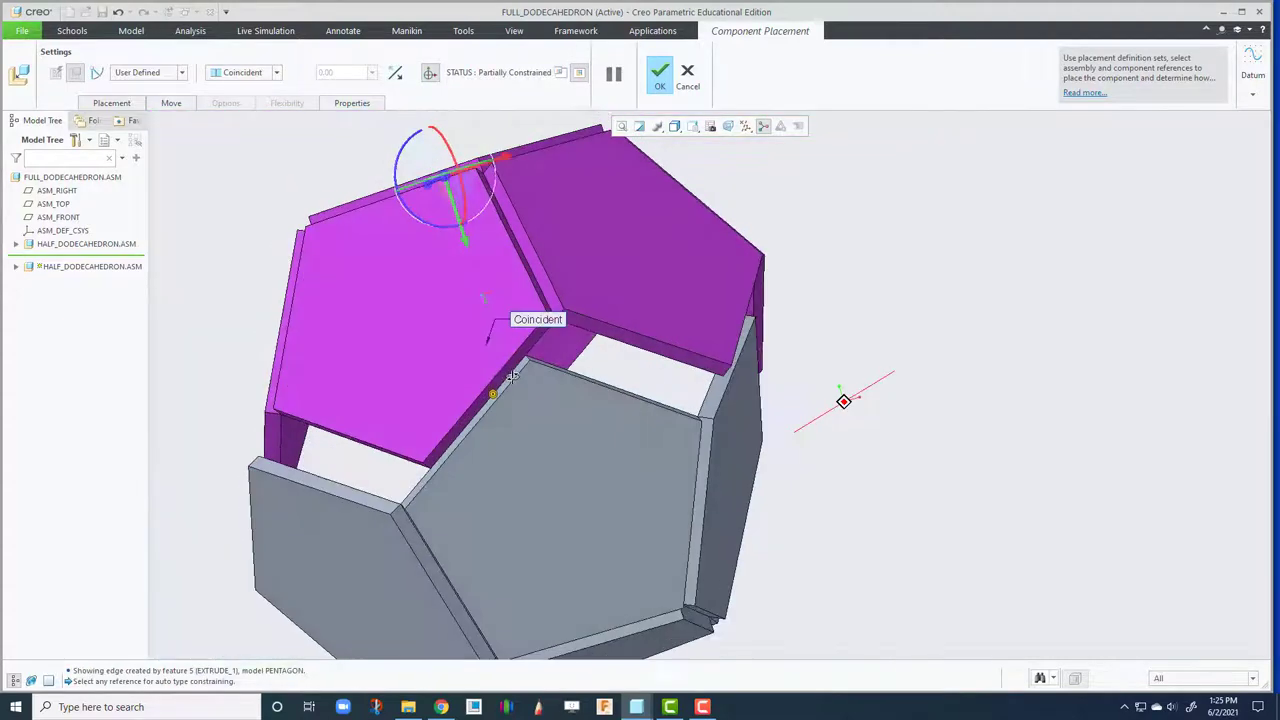
{"action": "middle_click_drag", "start_coordinate": [519, 380], "coordinate": [540, 410]}
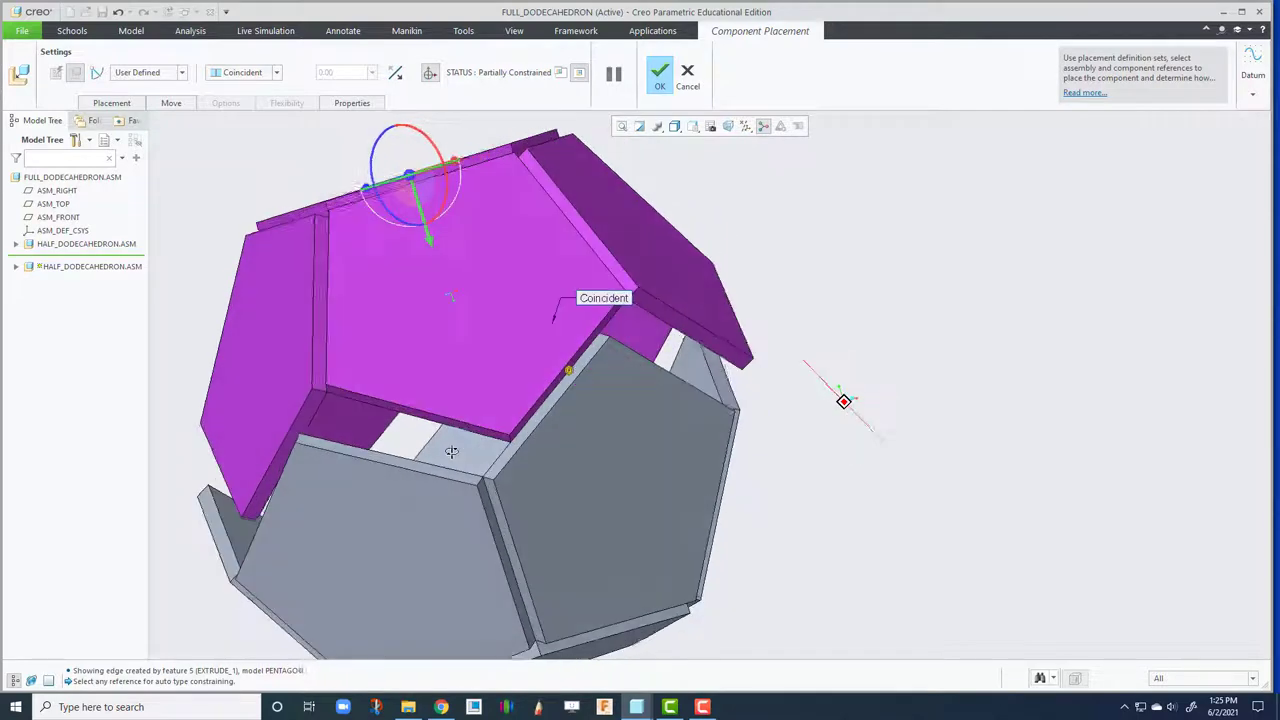
{"action": "scroll", "coordinate": [535, 405], "scroll_direction": "up", "scroll_amount": 3}
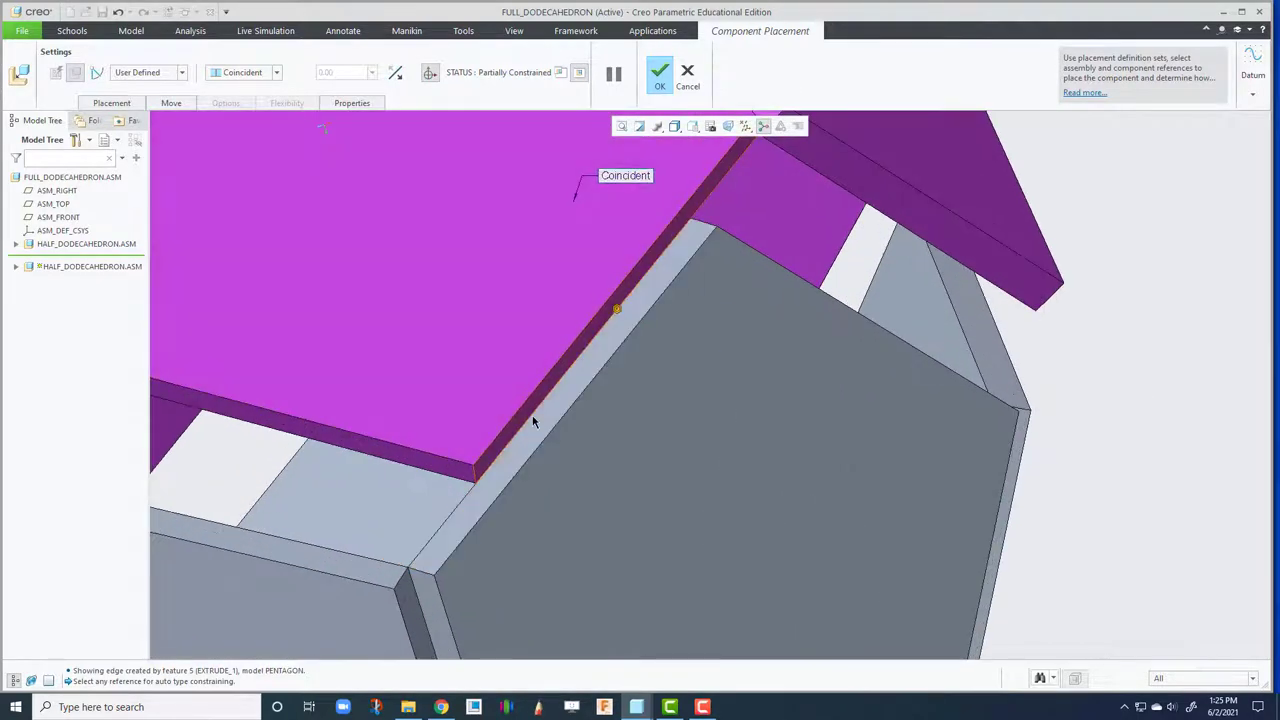
{"action": "scroll", "coordinate": [438, 472], "scroll_direction": "down", "scroll_amount": 1}
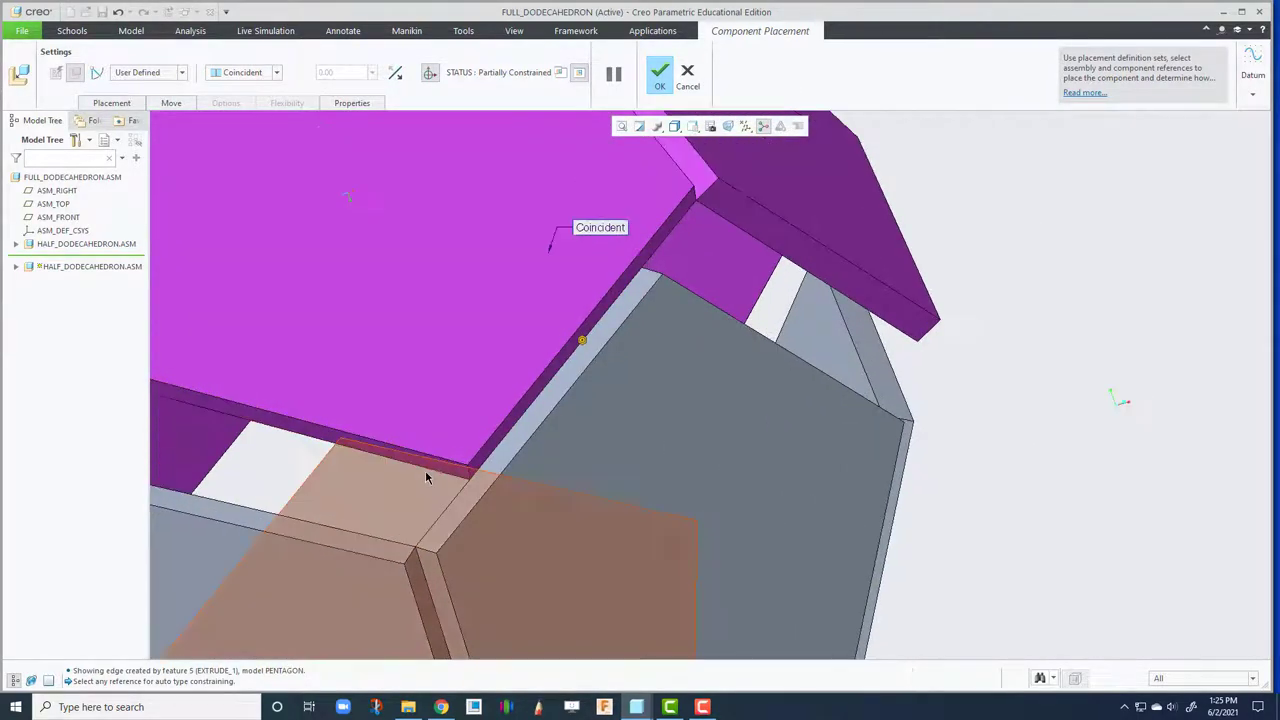
{"action": "left_click", "coordinate": [305, 440]}
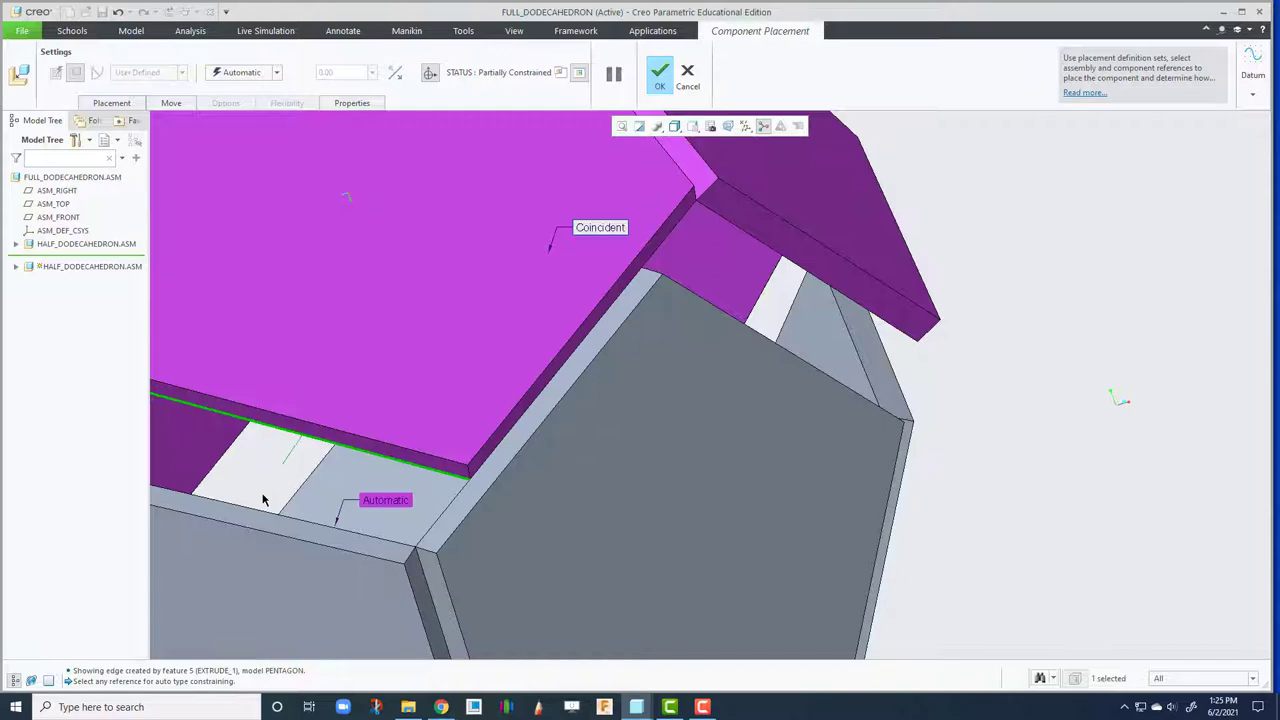
{"action": "left_click", "coordinate": [255, 513]}
{"action": "scroll", "coordinate": [528, 320], "scroll_direction": "up", "scroll_amount": 5}
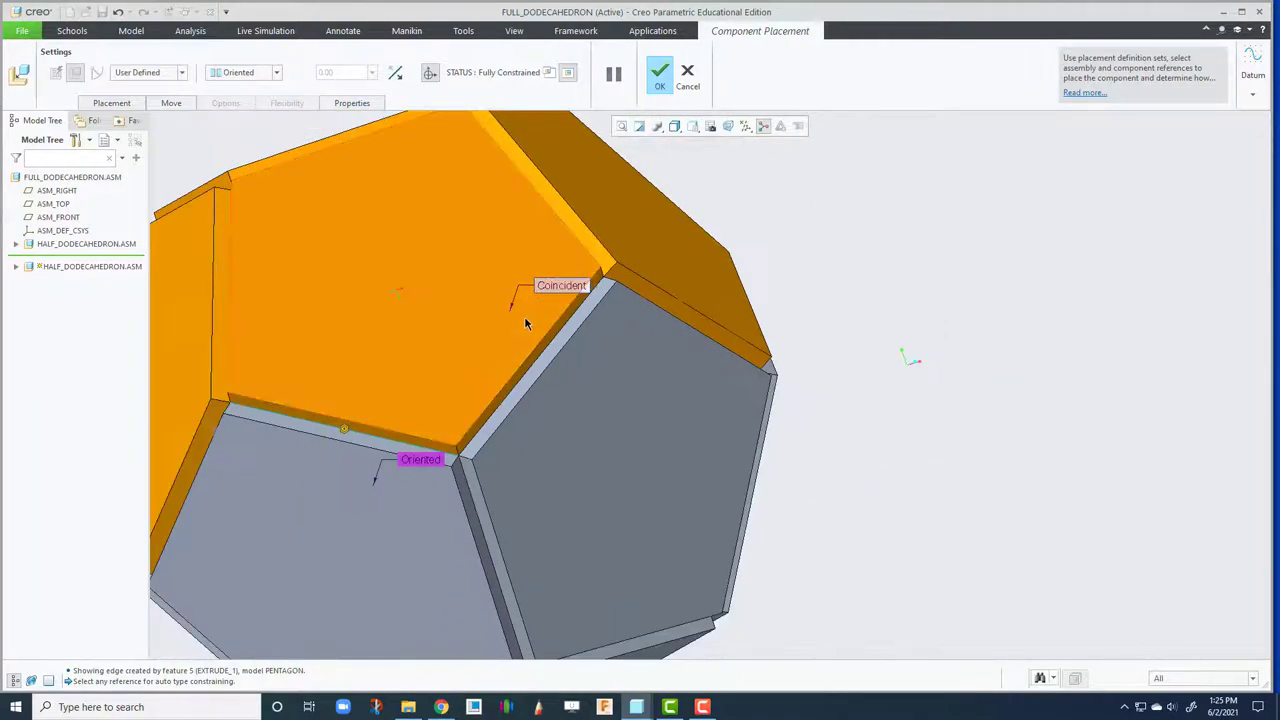
{"action": "middle_click_drag", "start_coordinate": [555, 387], "coordinate": [517, 320]}
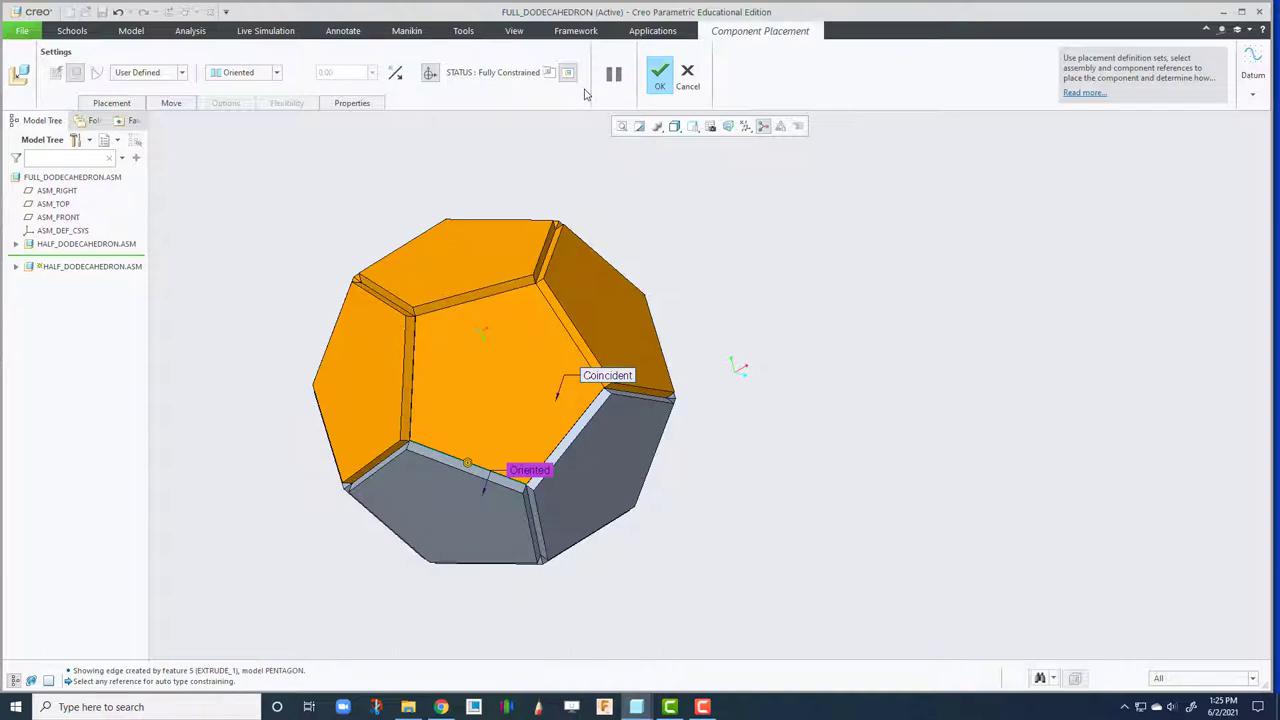
{"action": "left_click", "coordinate": [659, 75]}
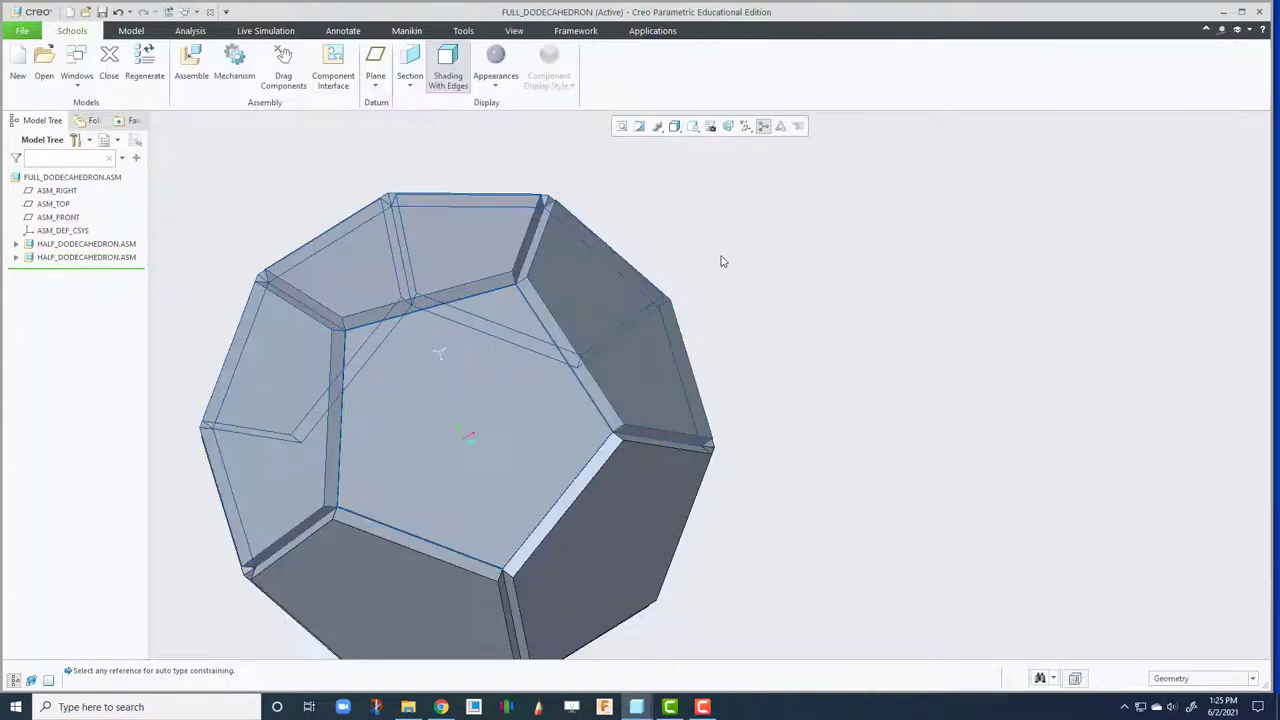
Redefine Extrude 1 of the first PENTAGON.PRT in the first half dodecahedron with a depth of 1.
{"action": "middle_click_drag", "start_coordinate": [462, 440], "coordinate": [600, 291]}
{"action": "mouse_move", "coordinate": [551, 491]}
{"action": "middle_mouse_down"}
{"action": "mouse_move", "coordinate": [609, 301]}
{"action": "mouse_move", "coordinate": [559, 281]}
{"action": "middle_mouse_up"}
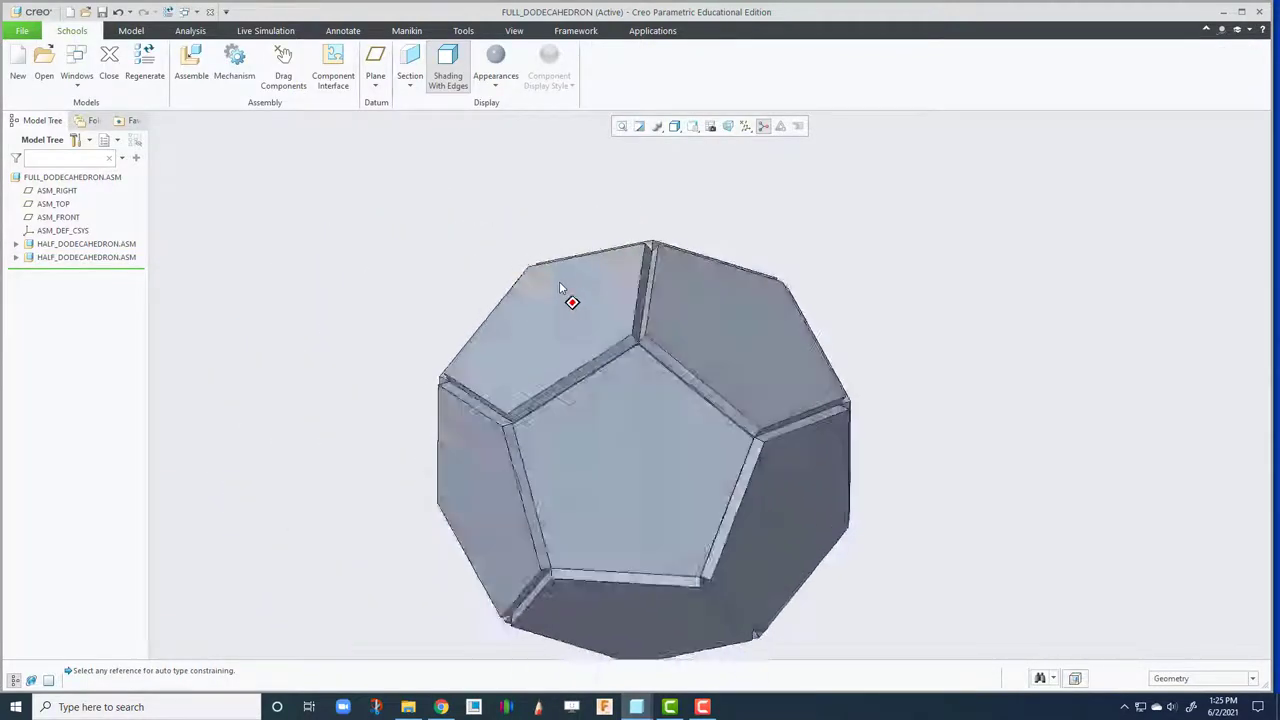
{"action": "middle_click_drag", "start_coordinate": [369, 211], "coordinate": [553, 308]}
{"action": "middle_click_drag", "start_coordinate": [443, 258], "coordinate": [423, 143]}
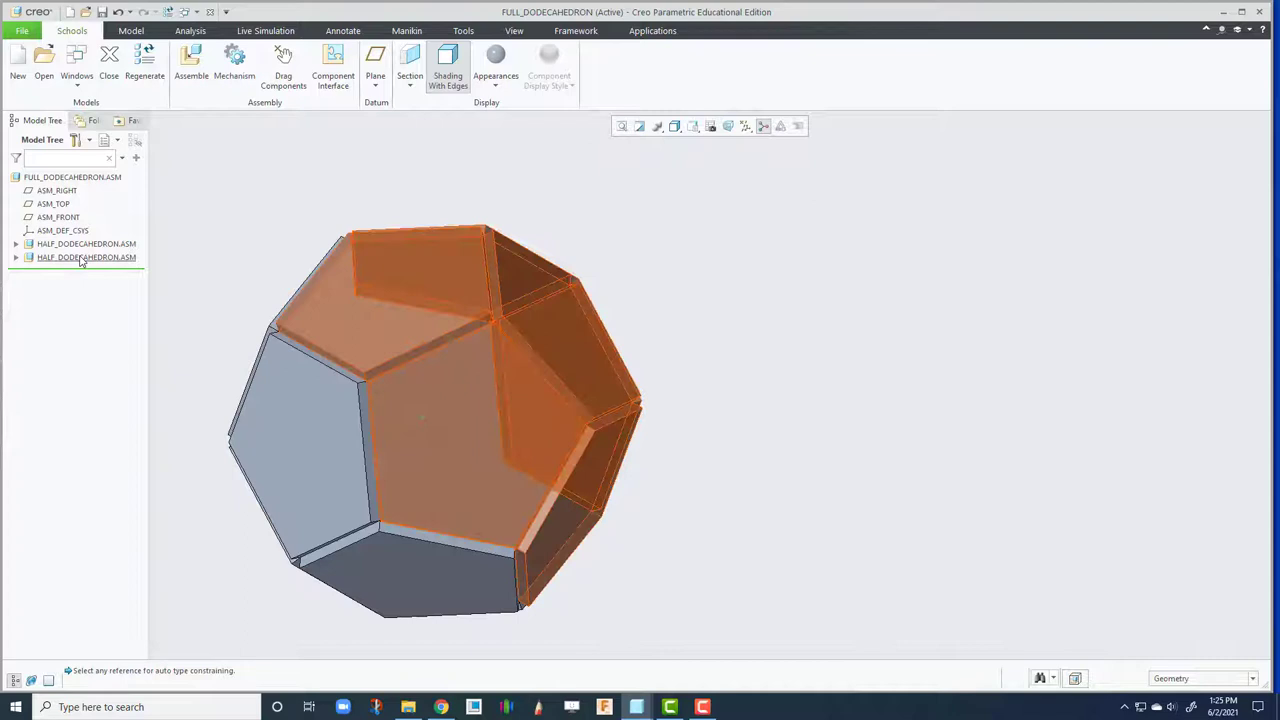
{"action": "left_click", "coordinate": [16, 245]}
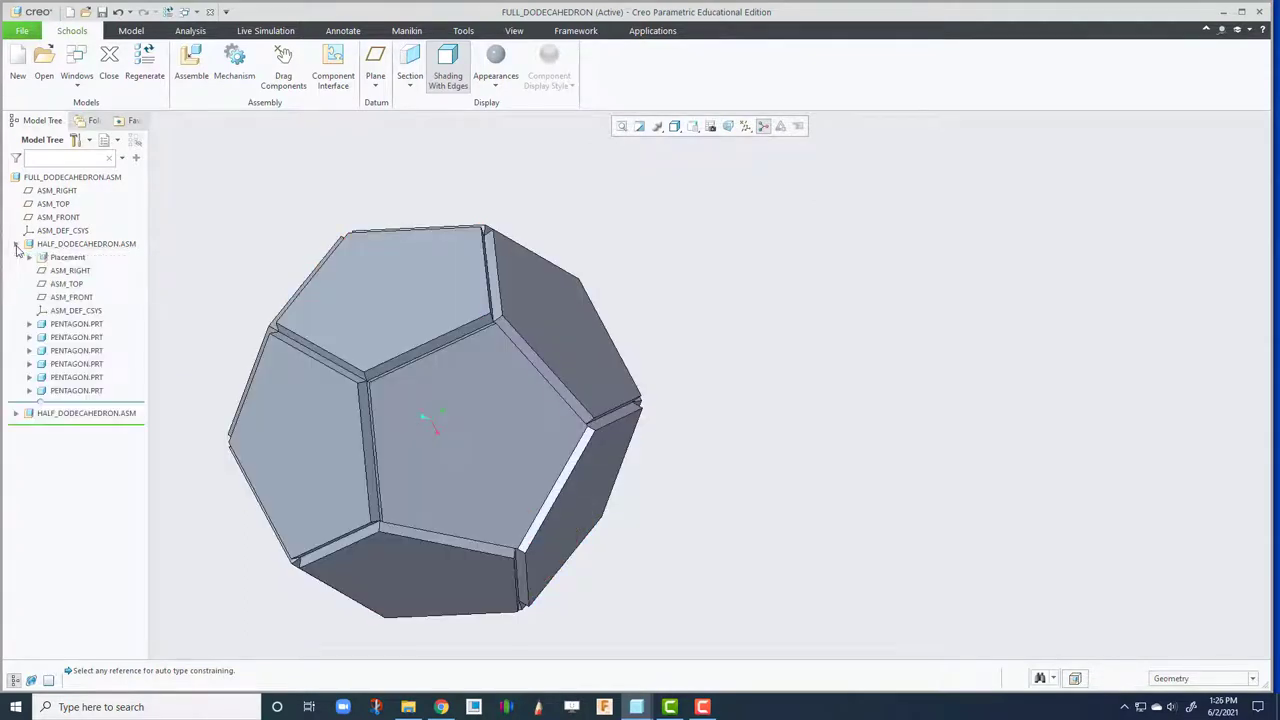
{"action": "left_click", "coordinate": [78, 325]}
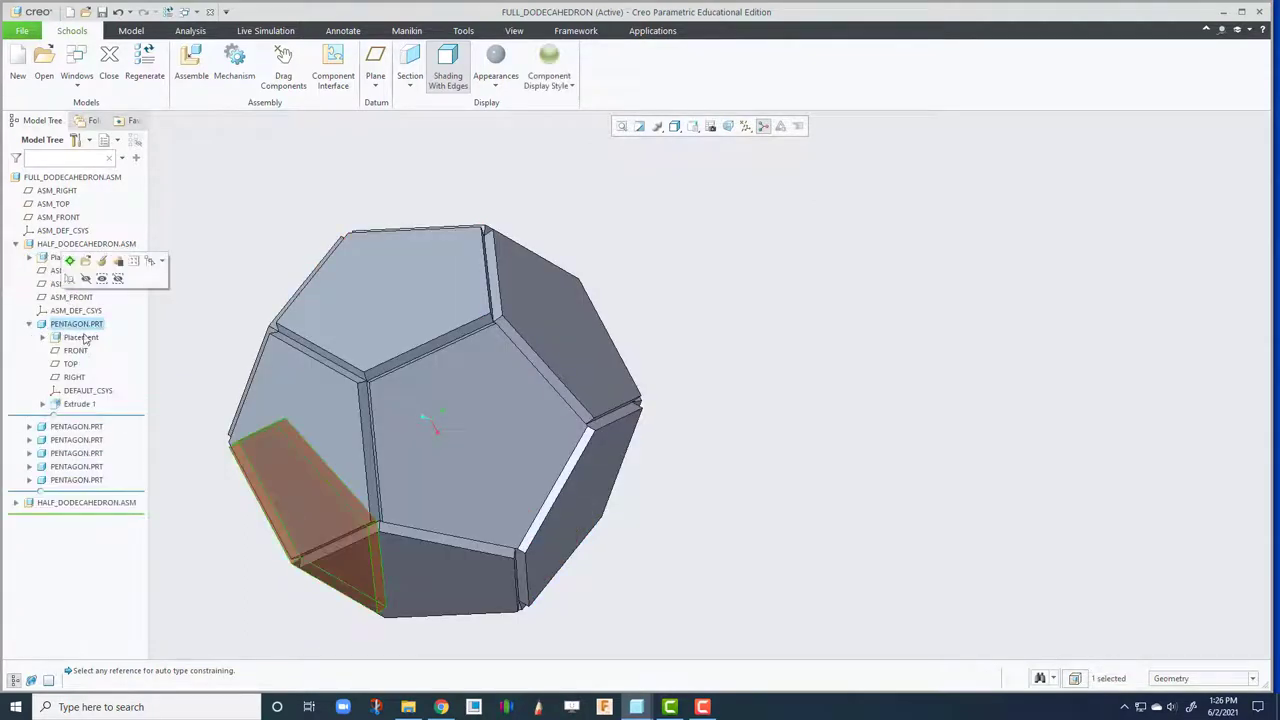
{"action": "left_click", "coordinate": [96, 405]}
{"action": "left_click", "coordinate": [110, 325]}
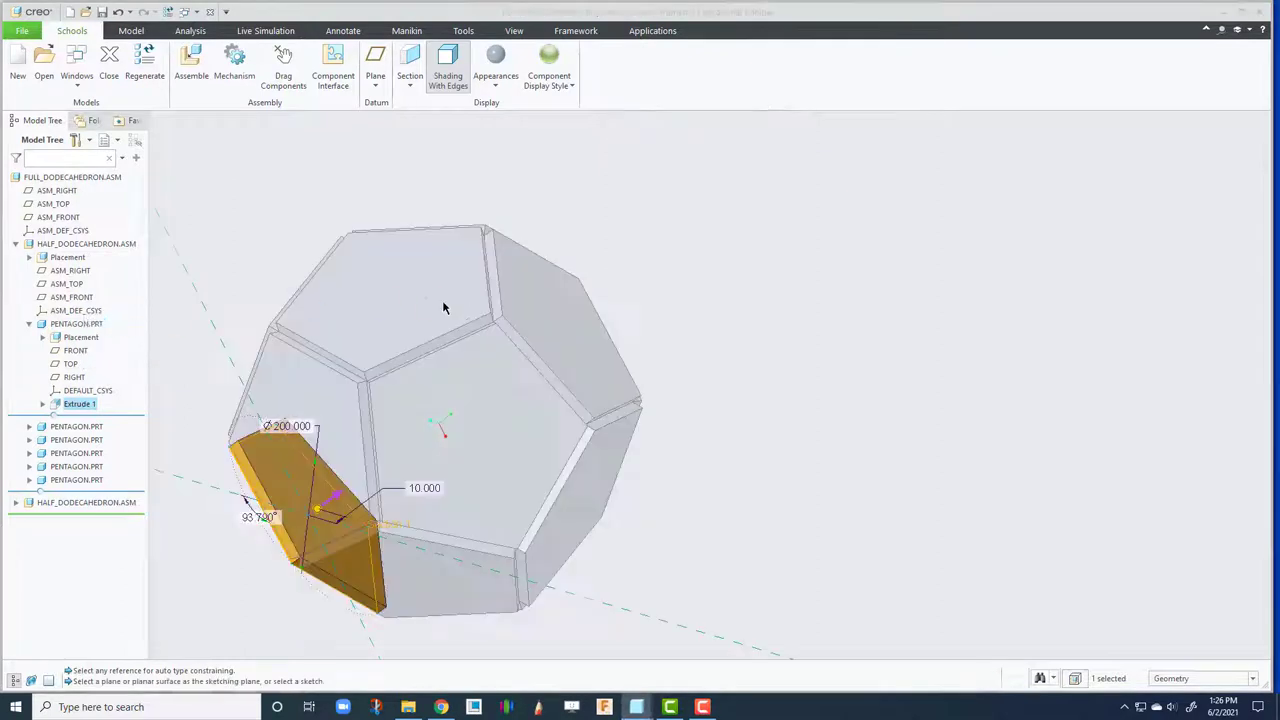
{"action": "middle_click_drag", "start_coordinate": [420, 320], "coordinate": [478, 418]}
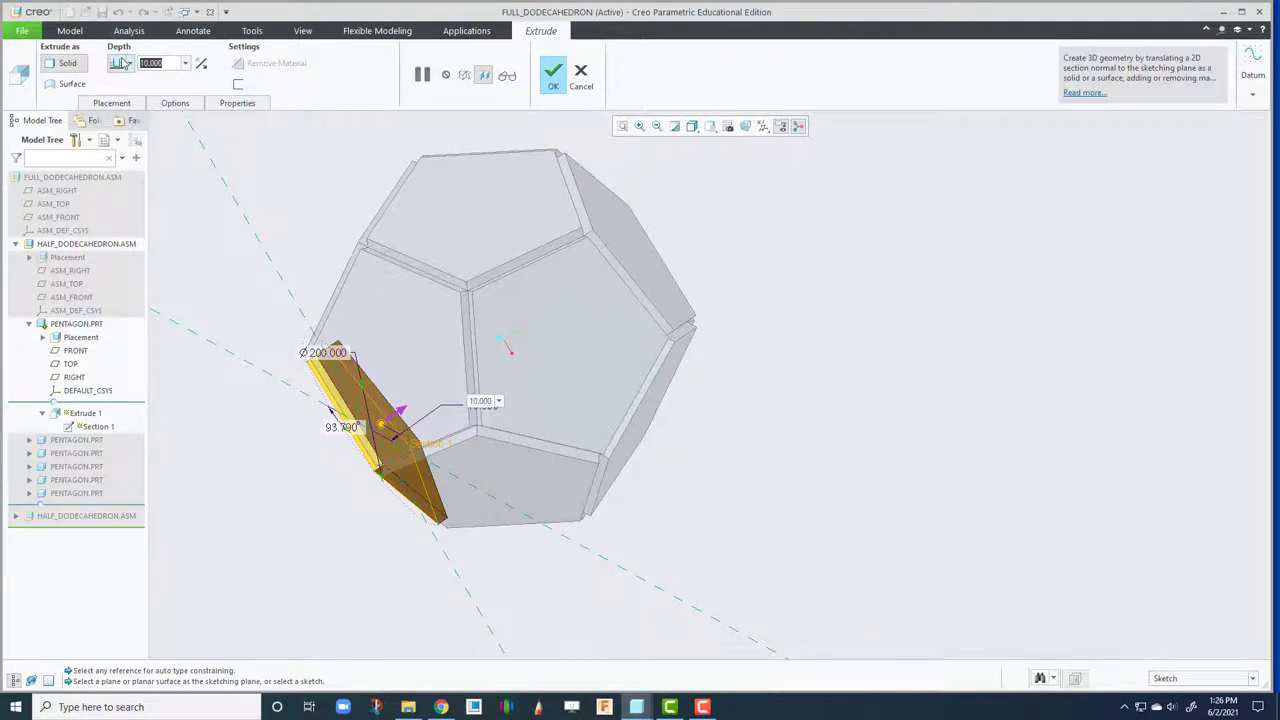
{"action": "type", "text": "1"}
{"action": "key", "text": "Return"}
{"action": "middle_click", "coordinate": [346, 203]}
Regenerate the full dodecahedron assembly to apply the thinner pentagon plates.
{"action": "mouse_move", "coordinate": [498, 336]}
{"action": "middle_mouse_down"}
{"action": "mouse_move", "coordinate": [527, 326]}
{"action": "mouse_move", "coordinate": [438, 230]}
{"action": "mouse_move", "coordinate": [476, 263]}
{"action": "mouse_move", "coordinate": [455, 258]}
{"action": "mouse_move", "coordinate": [440, 215]}
{"action": "middle_mouse_up"}
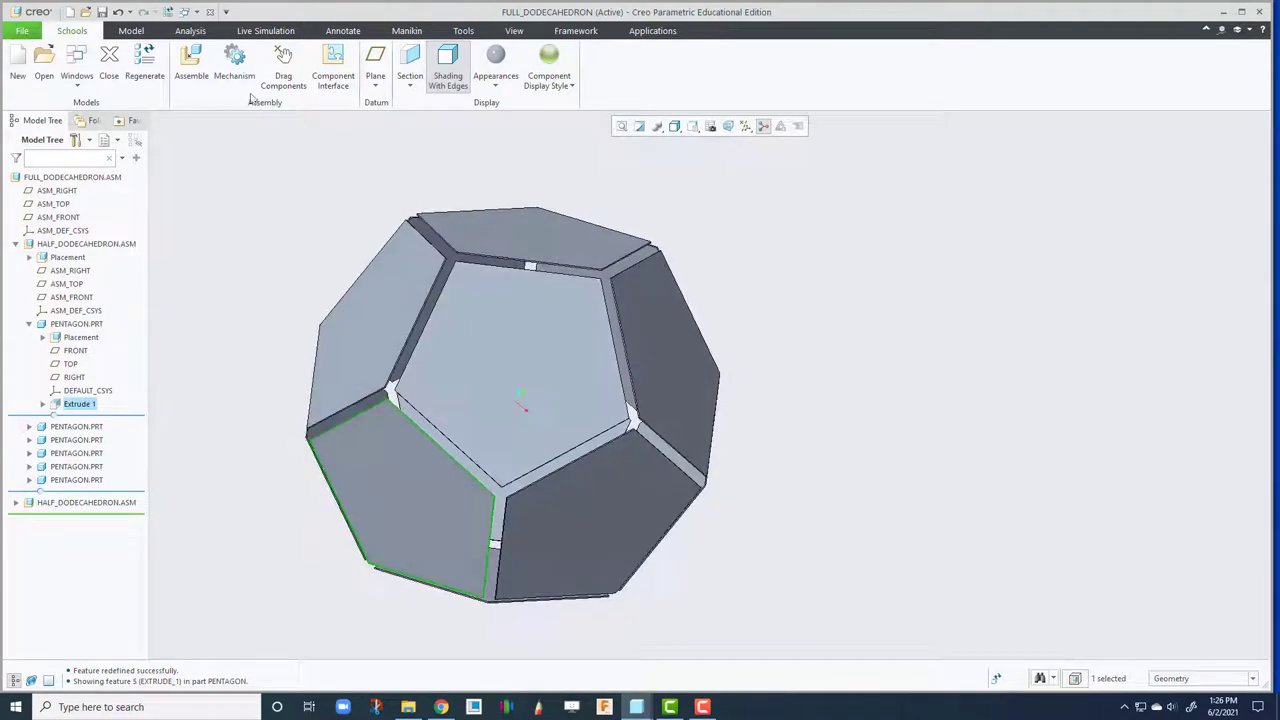
{"action": "left_click", "coordinate": [146, 78]}
{"action": "middle_click_drag", "start_coordinate": [523, 226], "coordinate": [406, 212]}
{"action": "scroll", "coordinate": [388, 293], "scroll_direction": "down", "scroll_amount": 3}
{"action": "scroll", "coordinate": [390, 270], "scroll_direction": "up", "scroll_amount": 3}
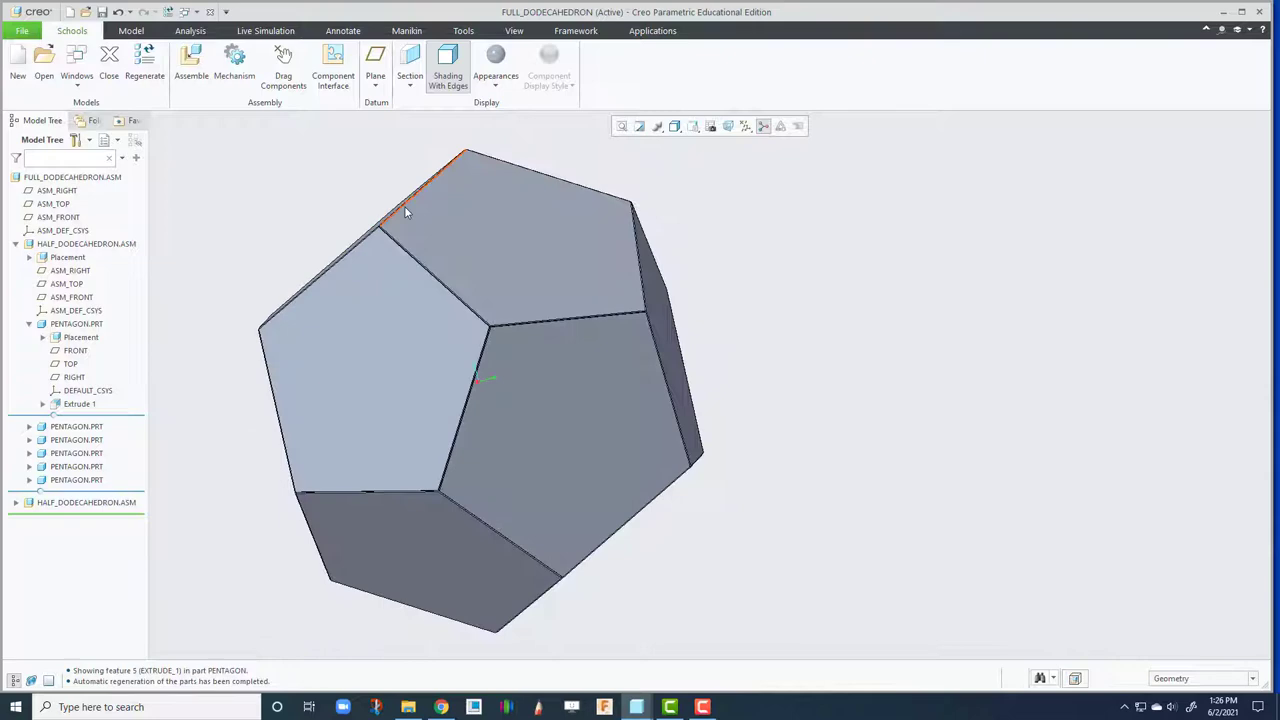
Preview a planar section parallel to the upper pentagon face, offset about 116.25 into the dodecahedron, to view the inside.
{"action": "left_click", "coordinate": [410, 62]}
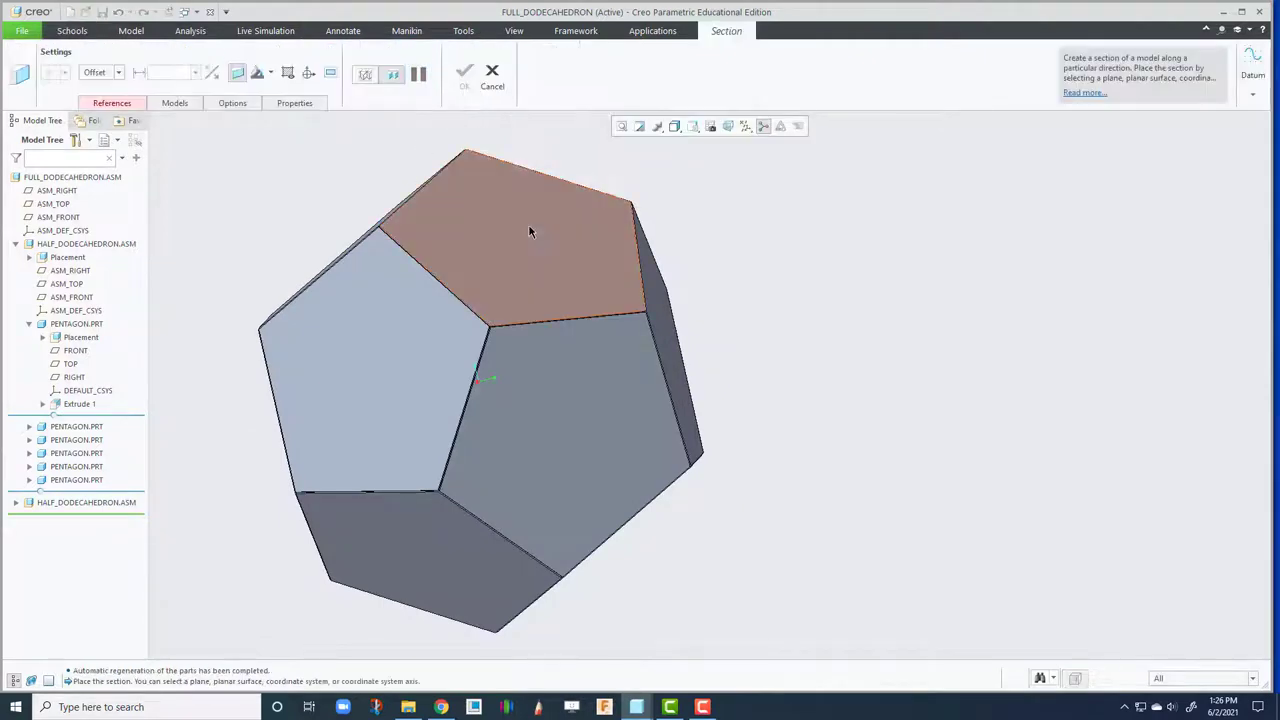
{"action": "left_click", "coordinate": [531, 229]}
{"action": "left_click_drag", "start_coordinate": [523, 265], "coordinate": [503, 326]}
{"action": "middle_click_drag", "start_coordinate": [503, 326], "coordinate": [385, 190]}
{"action": "left_click_drag", "start_coordinate": [517, 291], "coordinate": [517, 317]}
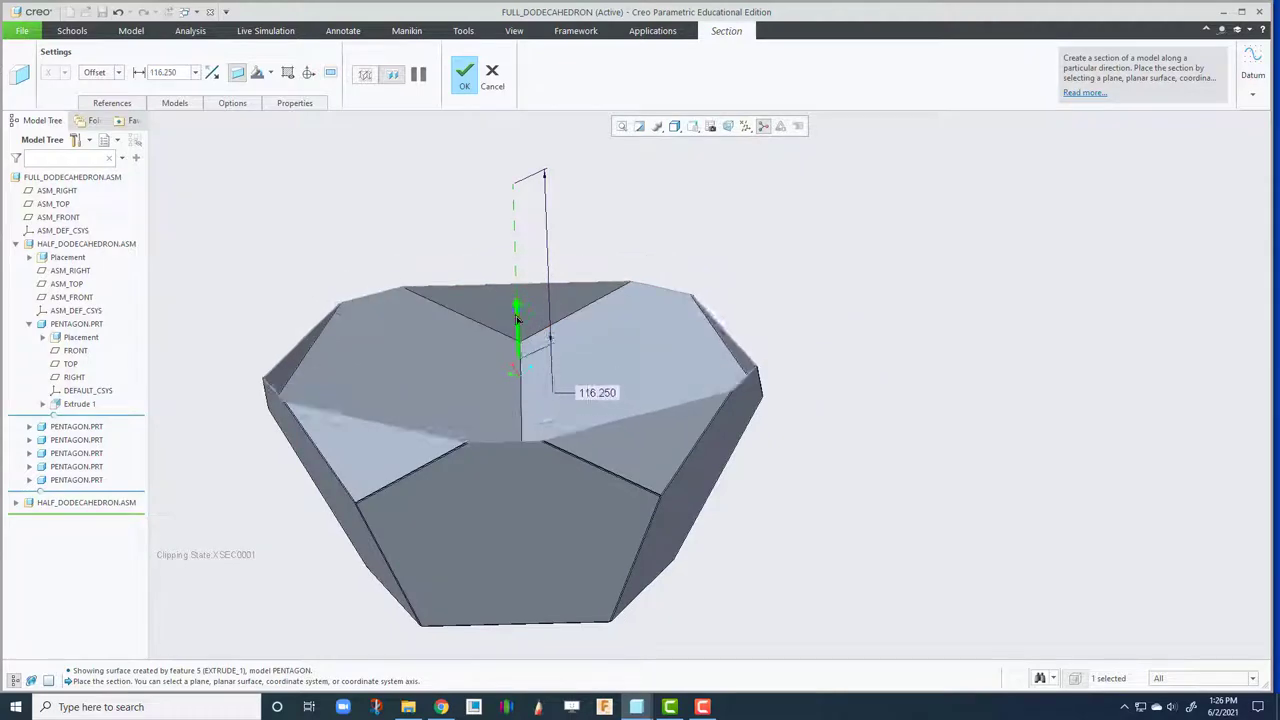
{"action": "middle_click_drag", "start_coordinate": [517, 317], "coordinate": [529, 254]}
Move the section plane to an offset of about 137.75, examine the hollow interior from several angles, and cancel the section.
{"action": "left_click_drag", "start_coordinate": [532, 248], "coordinate": [529, 279]}
{"action": "middle_click_drag", "start_coordinate": [709, 383], "coordinate": [460, 237]}
{"action": "middle_click_drag", "start_coordinate": [619, 389], "coordinate": [623, 206]}
{"action": "middle_click_drag", "start_coordinate": [694, 383], "coordinate": [560, 270]}
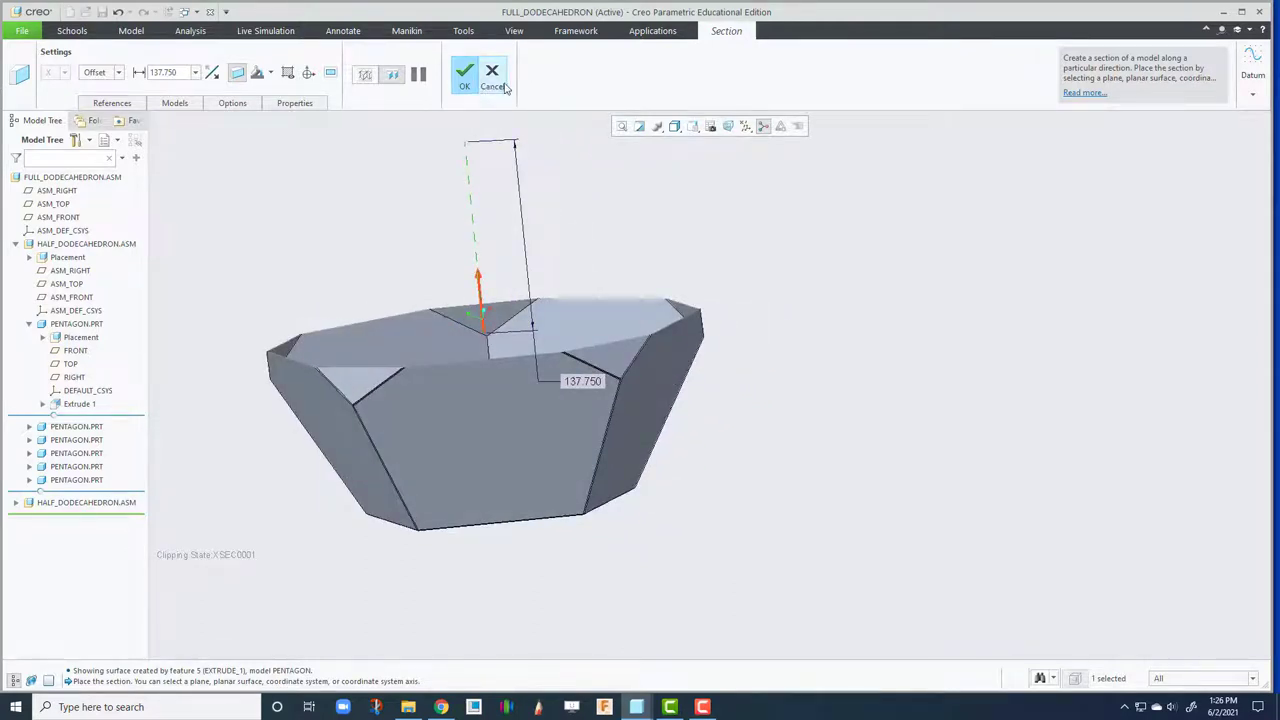
{"action": "left_click", "coordinate": [492, 80]}
{"action": "left_click", "coordinate": [644, 378]}
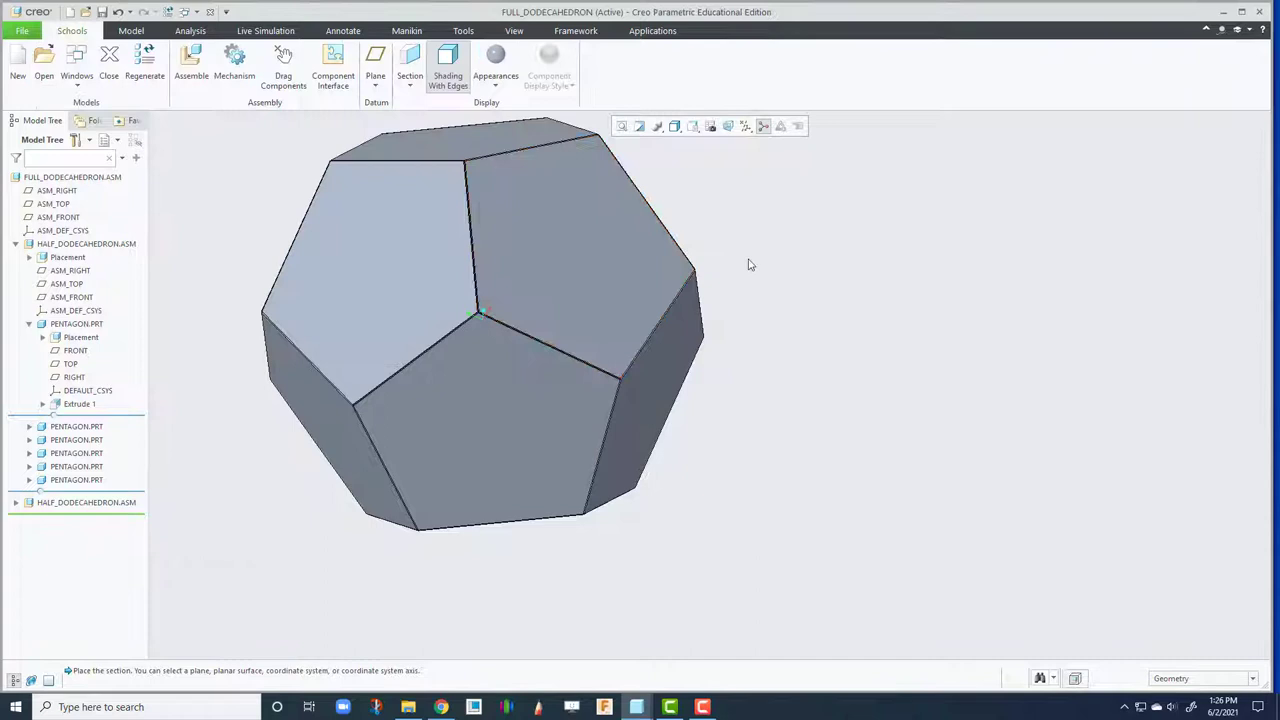
Apply a blue appearance from My Appearances to the first HALF_DODECAHEDRON.ASM.
{"action": "middle_click_drag", "start_coordinate": [749, 263], "coordinate": [671, 386]}
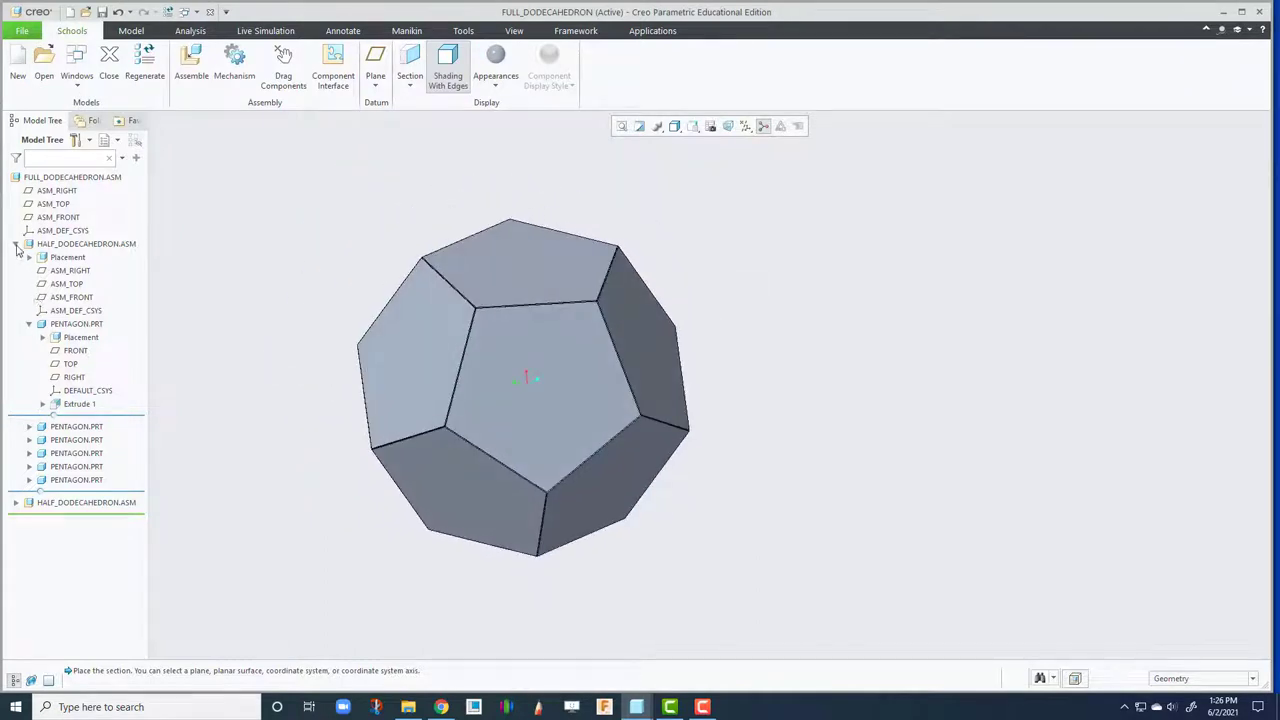
{"action": "left_click", "coordinate": [16, 244]}
{"action": "left_click", "coordinate": [86, 244]}
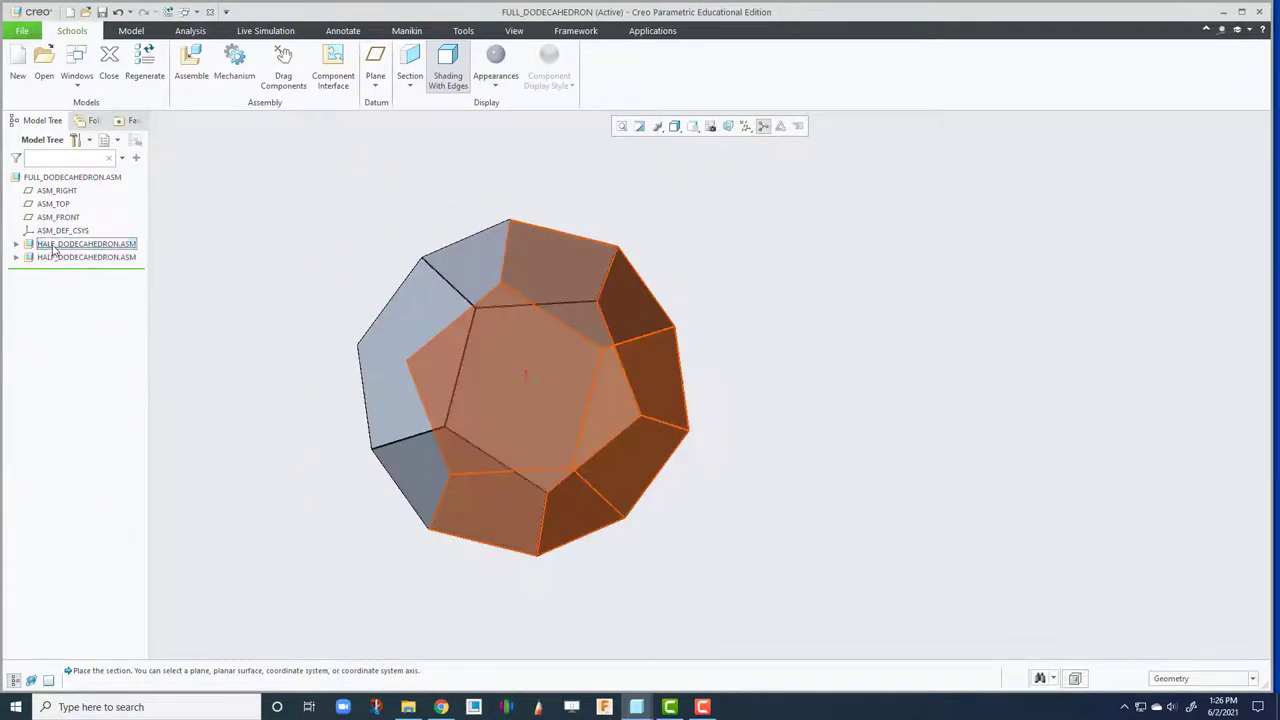
{"action": "left_click", "coordinate": [497, 88]}
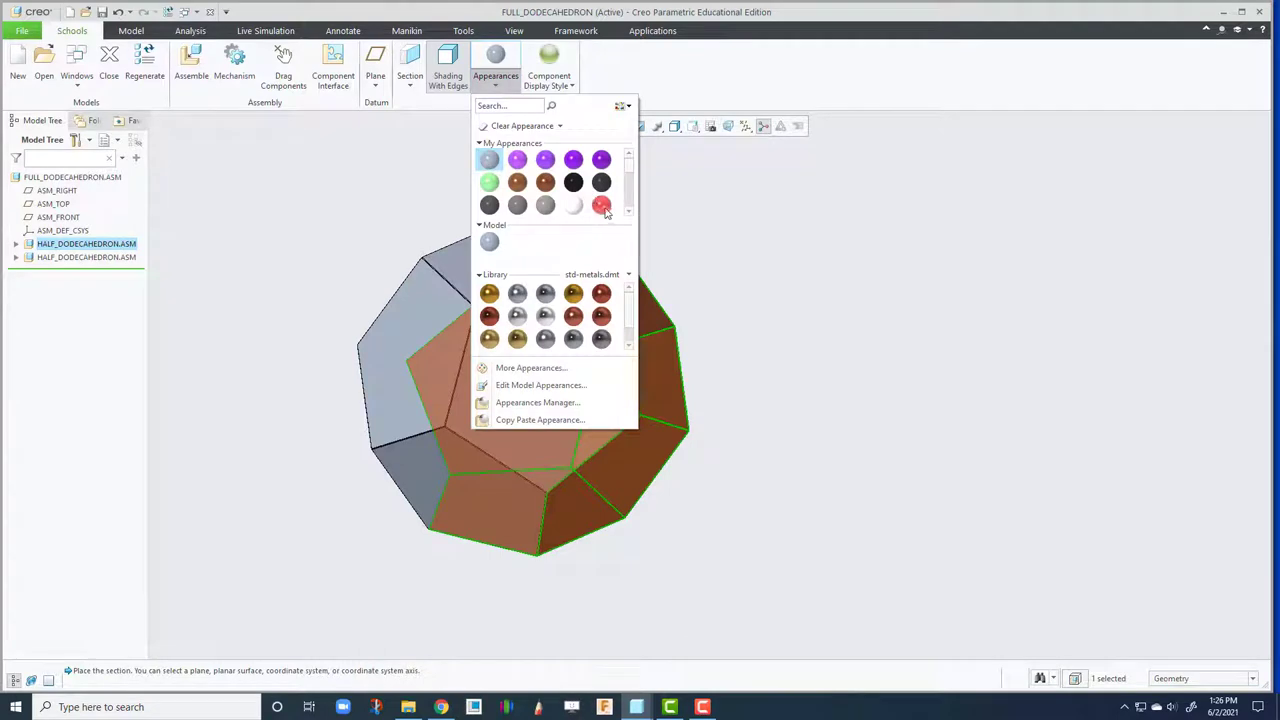
{"action": "scroll", "coordinate": [605, 210], "scroll_direction": "down", "scroll_amount": 2}
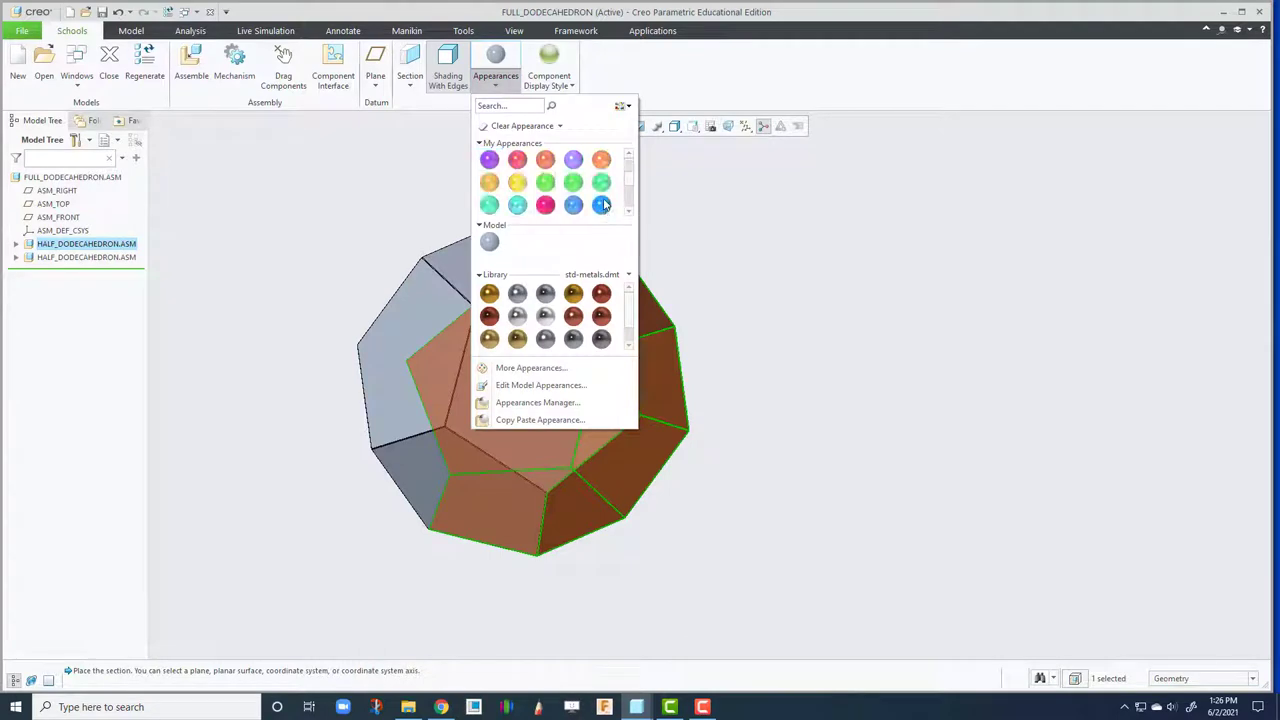
{"action": "left_click", "coordinate": [575, 205]}
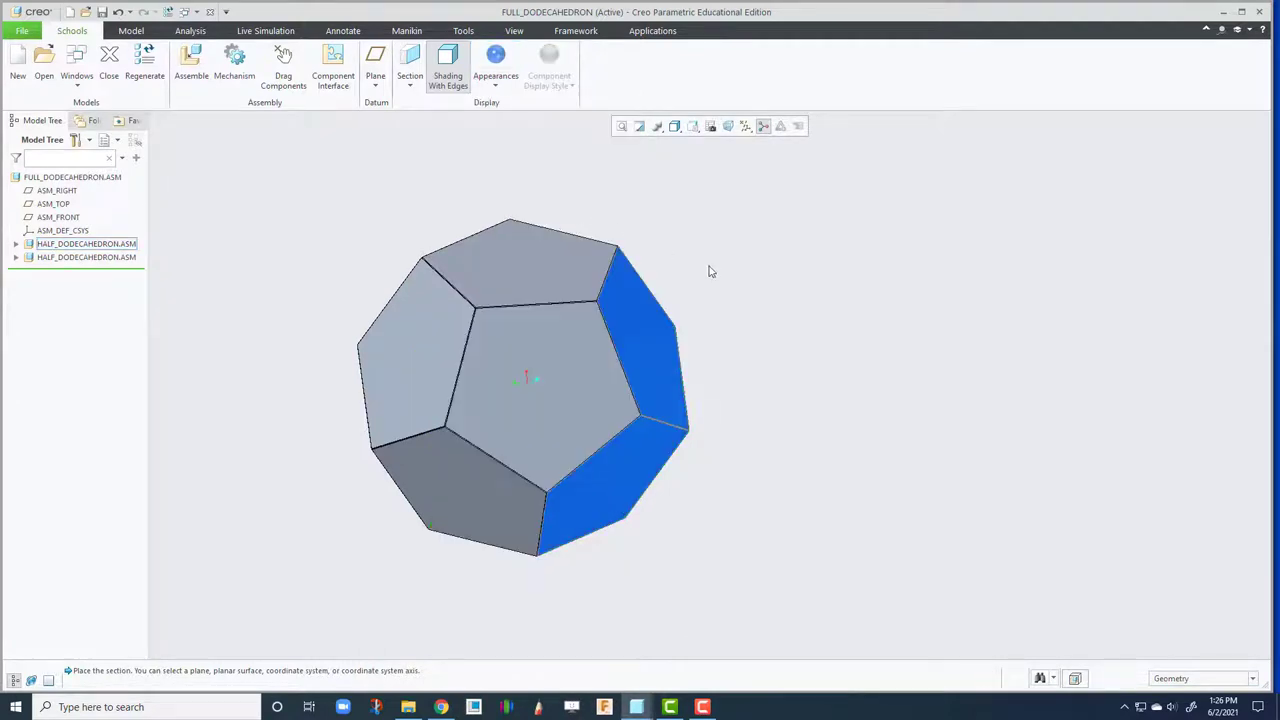
Apply a green appearance from My Appearances to the second HALF_DODECAHEDRON.ASM and turn off the spin center display.
{"action": "middle_click_drag", "start_coordinate": [709, 269], "coordinate": [470, 282]}
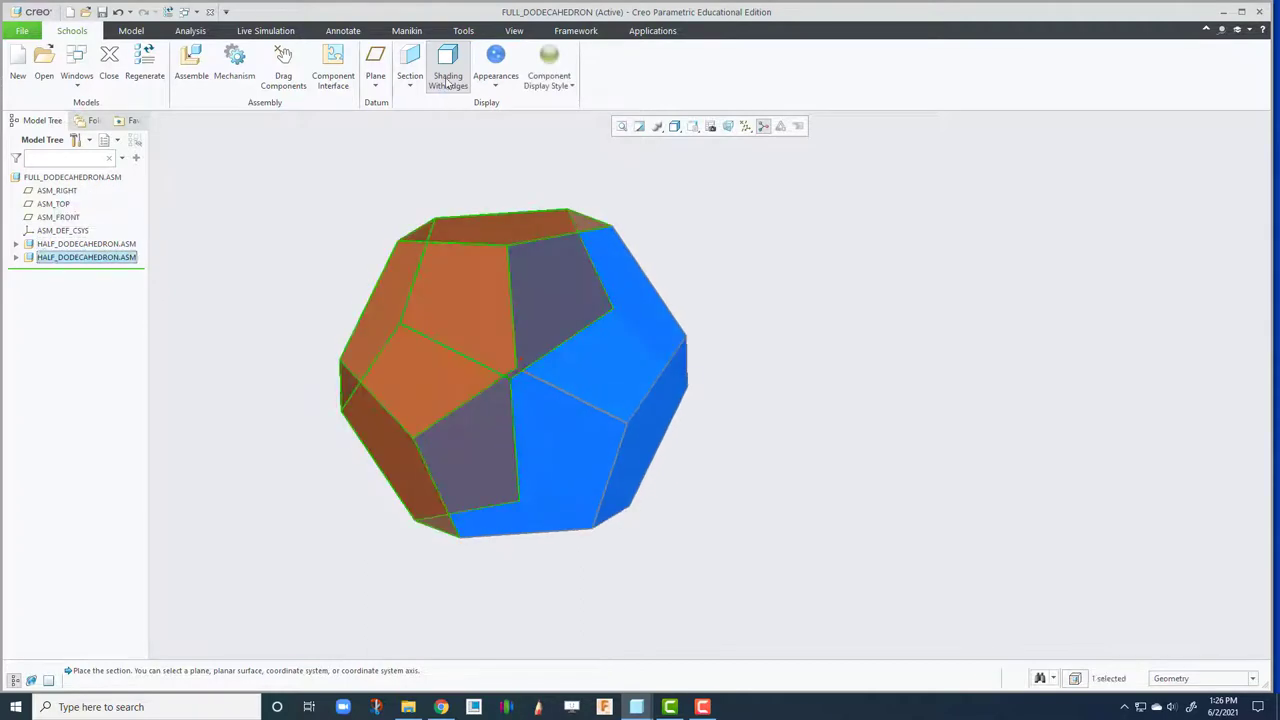
{"action": "left_click", "coordinate": [495, 86]}
{"action": "scroll", "coordinate": [563, 197], "scroll_direction": "down", "scroll_amount": 2}
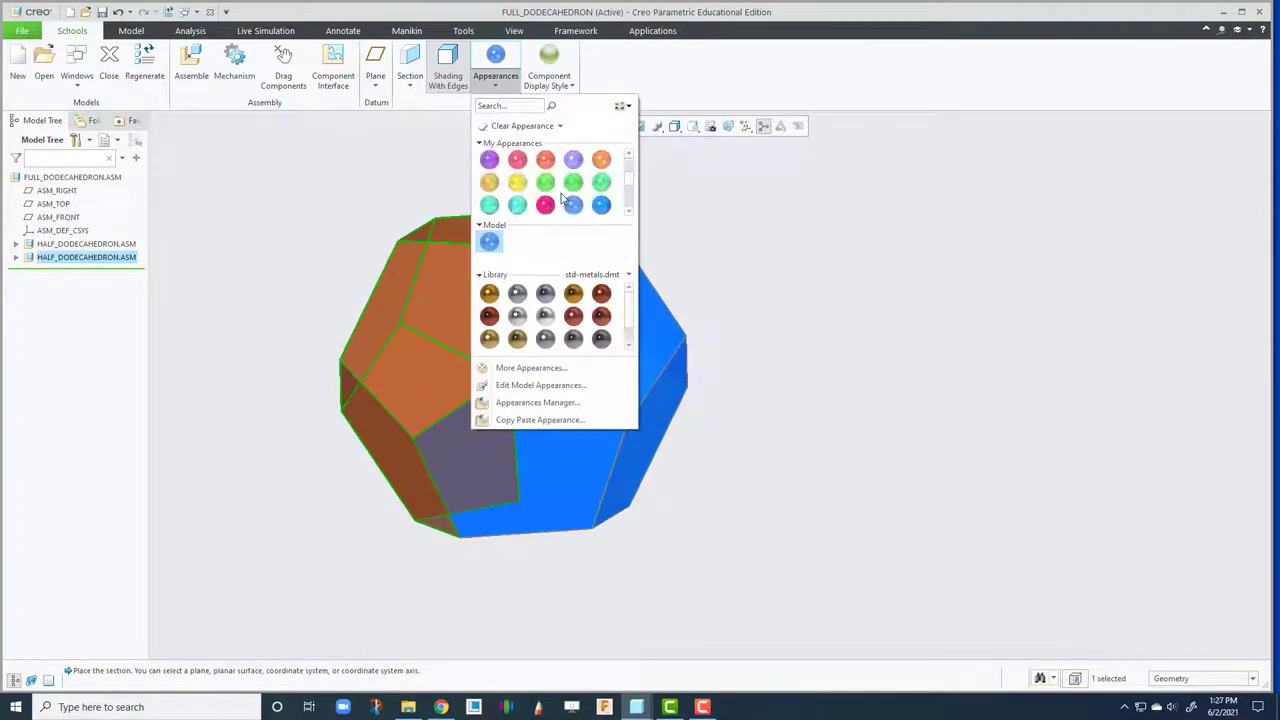
{"action": "left_click", "coordinate": [573, 183]}
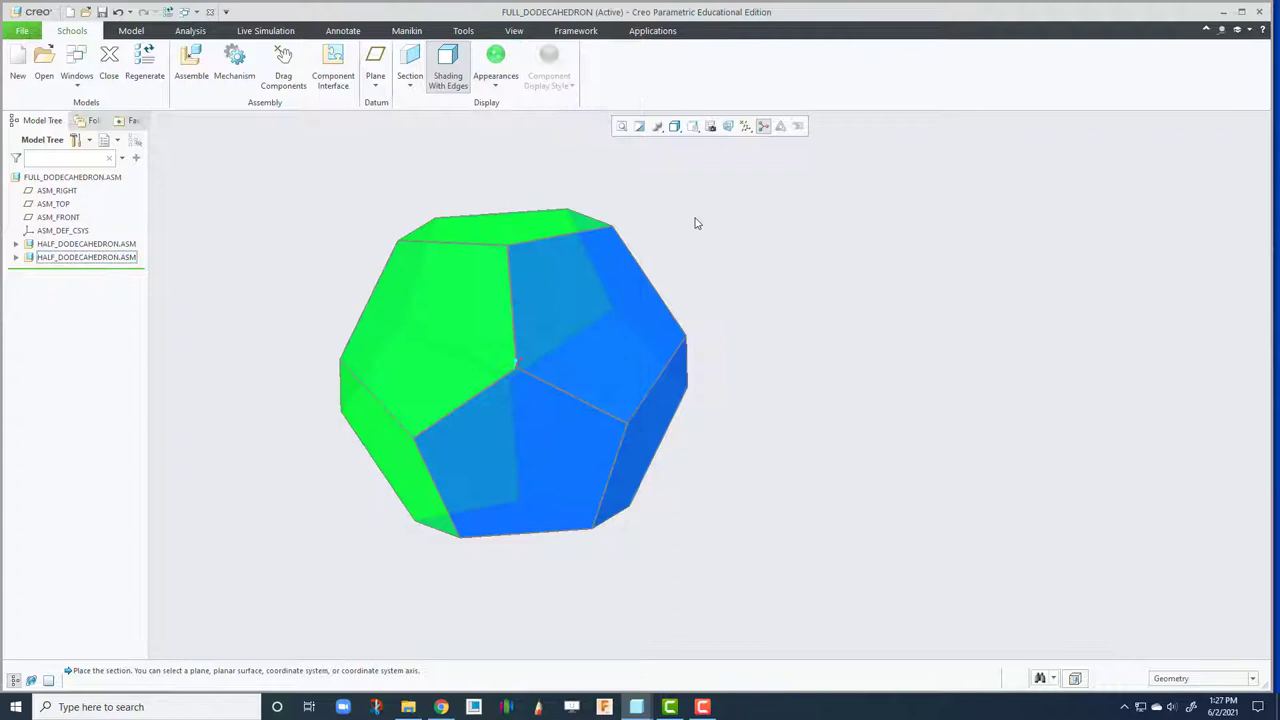
{"action": "mouse_move", "coordinate": [694, 220]}
{"action": "middle_mouse_down"}
{"action": "mouse_move", "coordinate": [620, 314]}
{"action": "mouse_move", "coordinate": [745, 288]}
{"action": "mouse_move", "coordinate": [695, 295]}
{"action": "mouse_move", "coordinate": [700, 377]}
{"action": "mouse_move", "coordinate": [731, 340]}
{"action": "mouse_move", "coordinate": [691, 200]}
{"action": "mouse_move", "coordinate": [498, 388]}
{"action": "mouse_move", "coordinate": [714, 369]}
{"action": "mouse_move", "coordinate": [286, 206]}
{"action": "mouse_move", "coordinate": [438, 405]}
{"action": "middle_mouse_up"}
{"action": "left_click", "coordinate": [763, 126]}
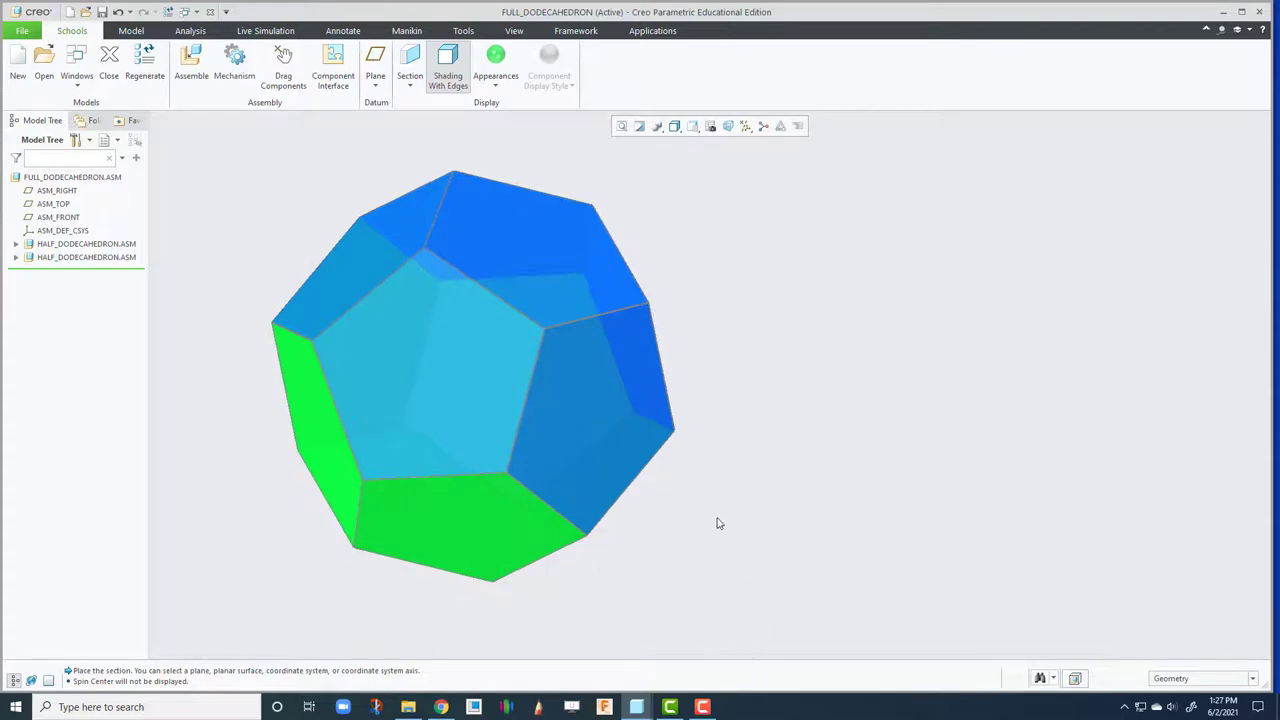